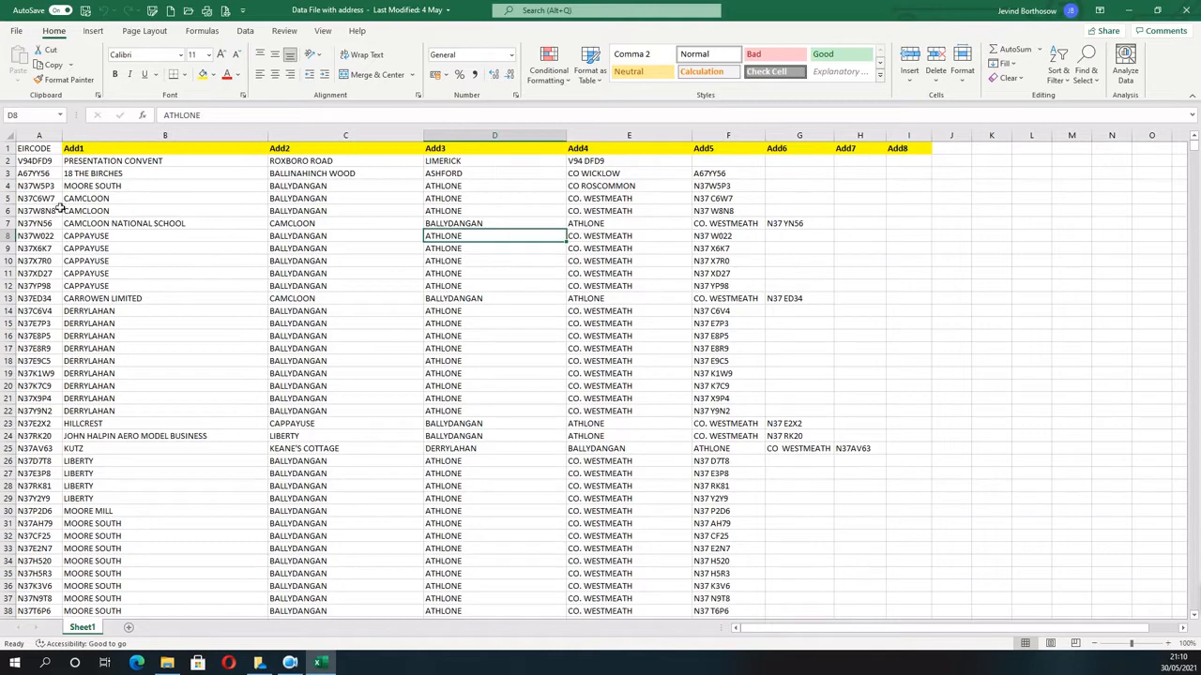
# Check how far the Eircode column extends in the data file, from cell A2 to its last entry
pyautogui.click(47, 161)
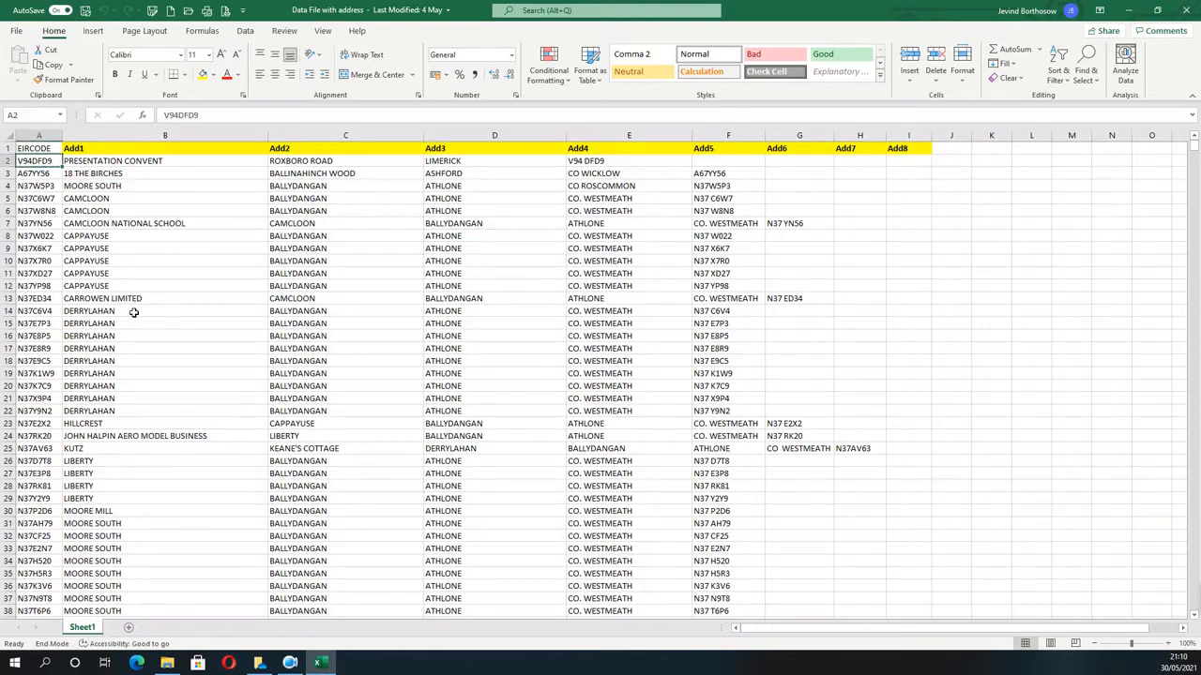
pyautogui.hotkey('ctrl', 'Down')
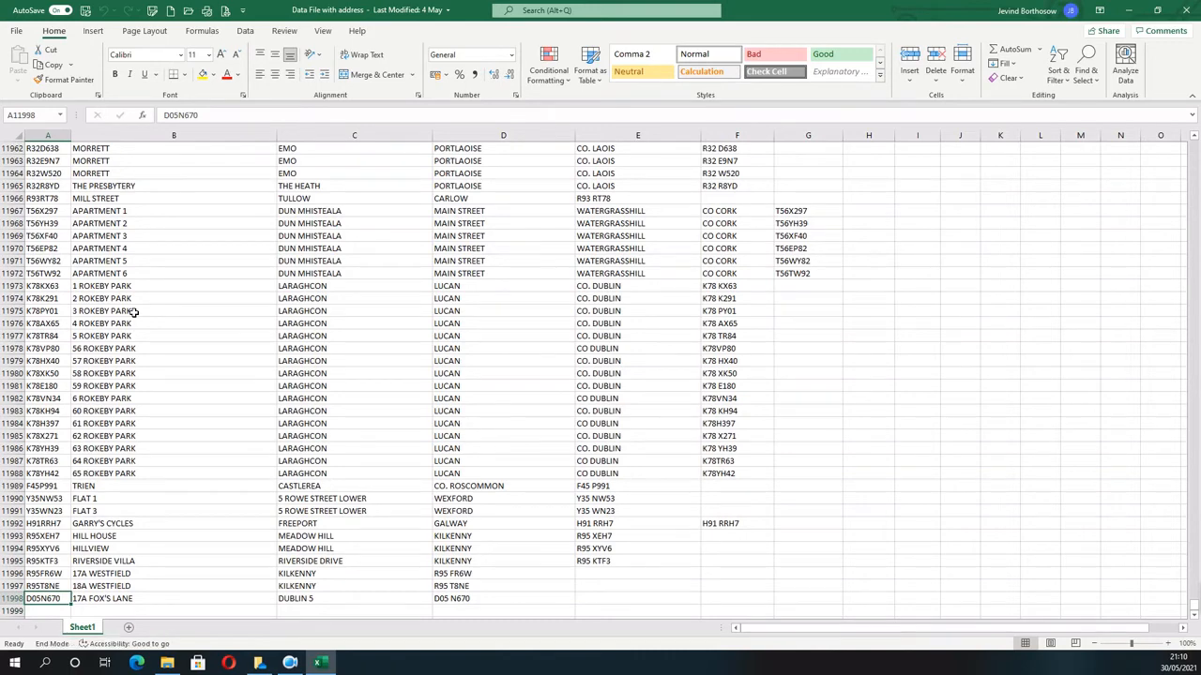
pyautogui.hotkey('ctrl', 'Up')
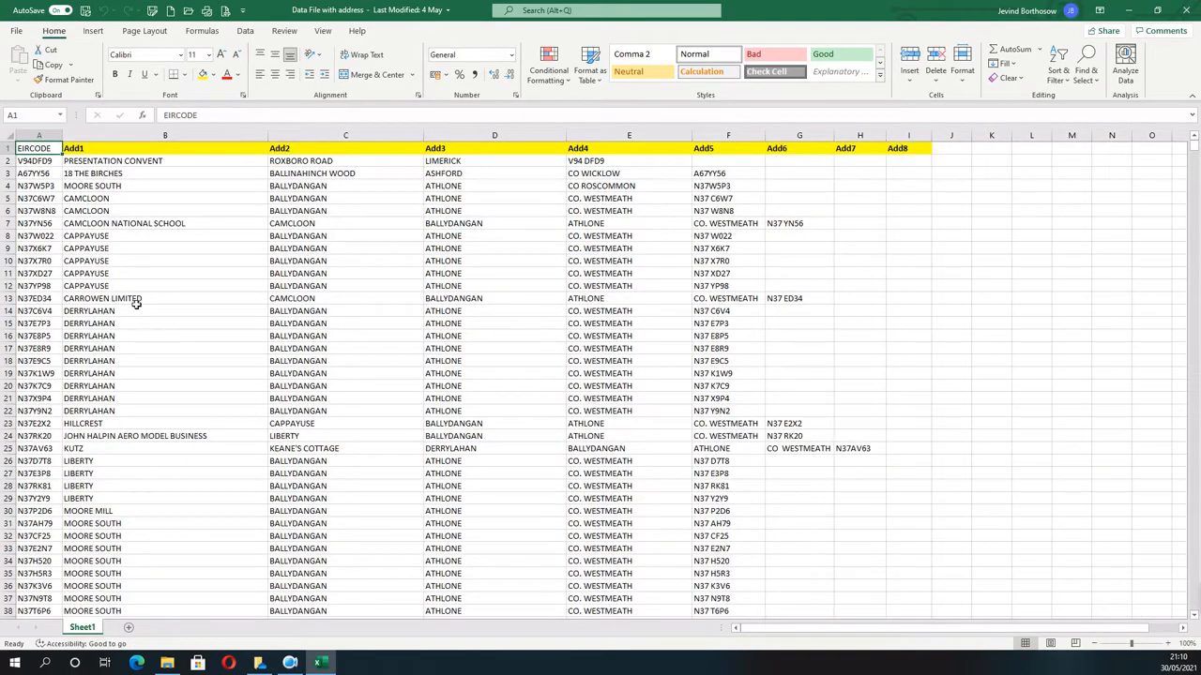
# Open Test File from the Tech-Support folder and arrange it side by side with the Data File with address workbook
pyautogui.click(1157, 10)
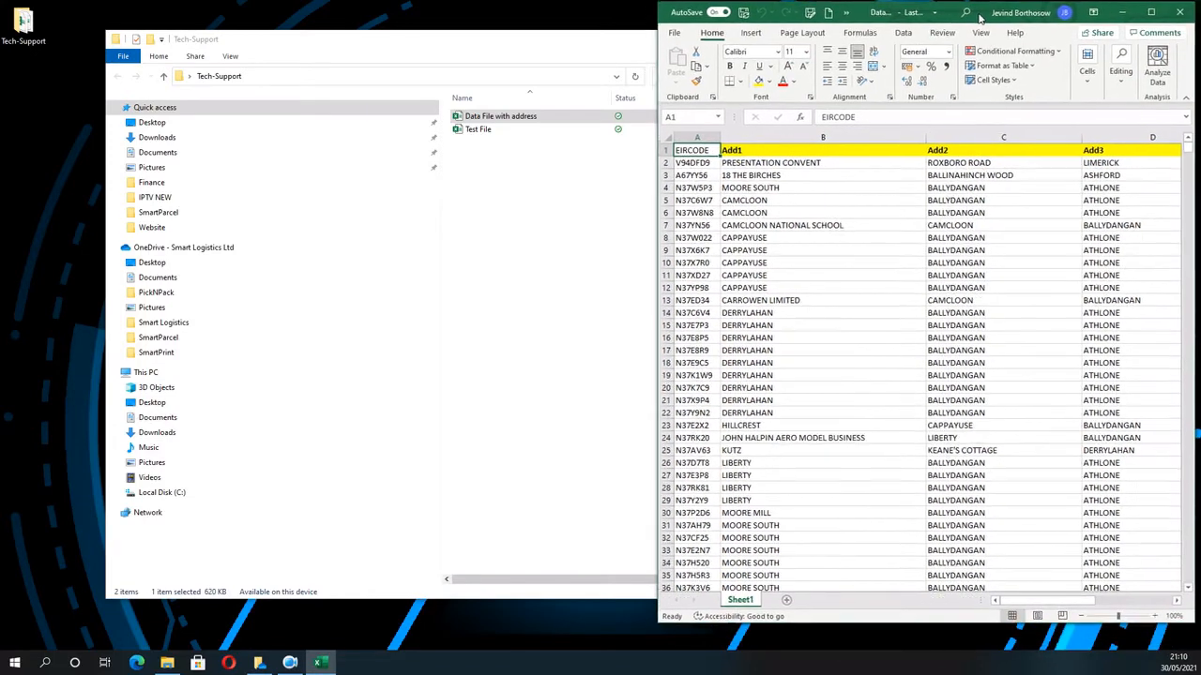
pyautogui.moveTo(1021, 44); pyautogui.dragTo(966, 19)
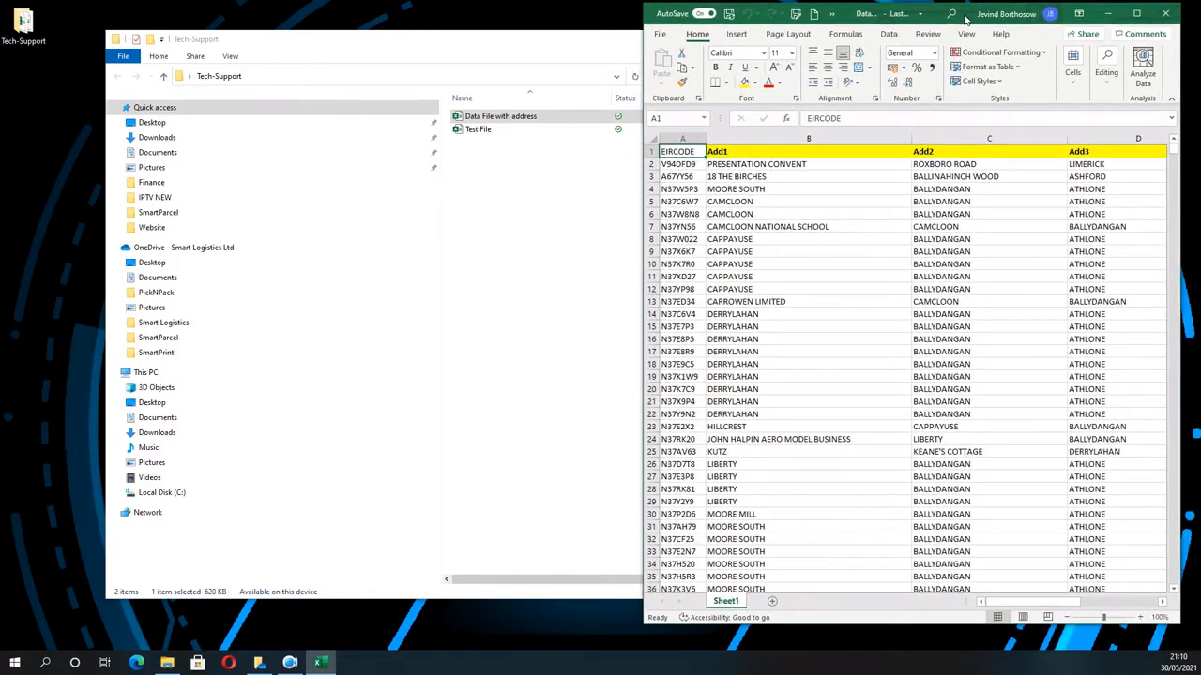
pyautogui.click(485, 133)
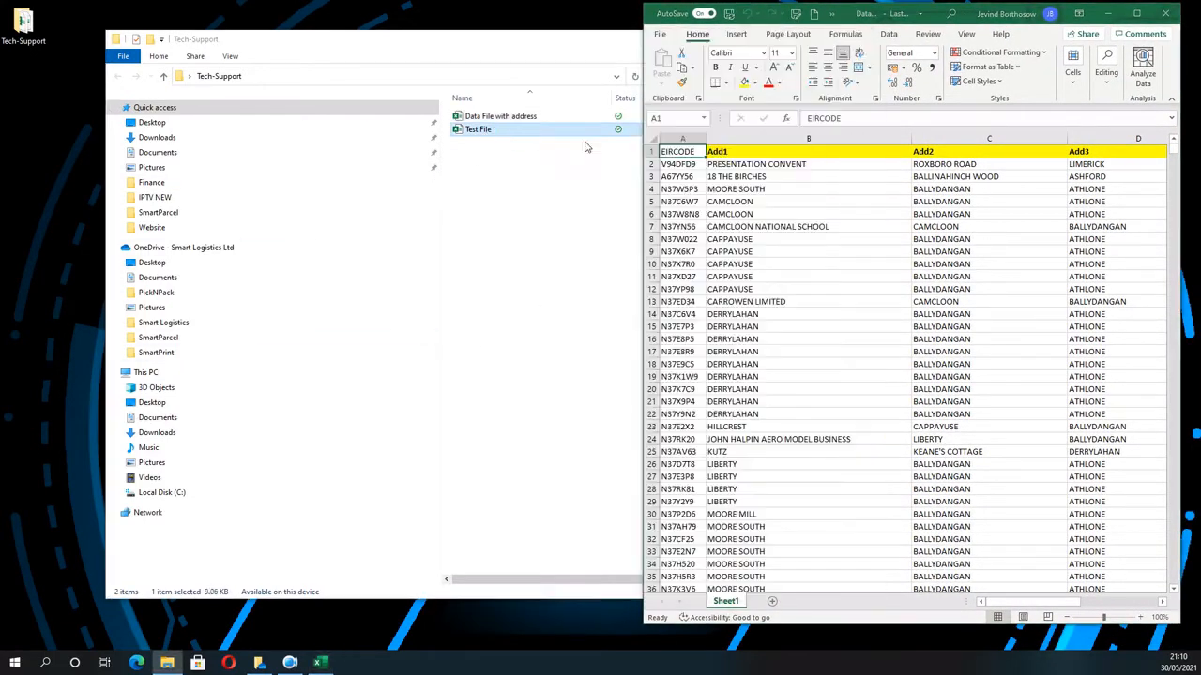
pyautogui.doubleClick(516, 132)
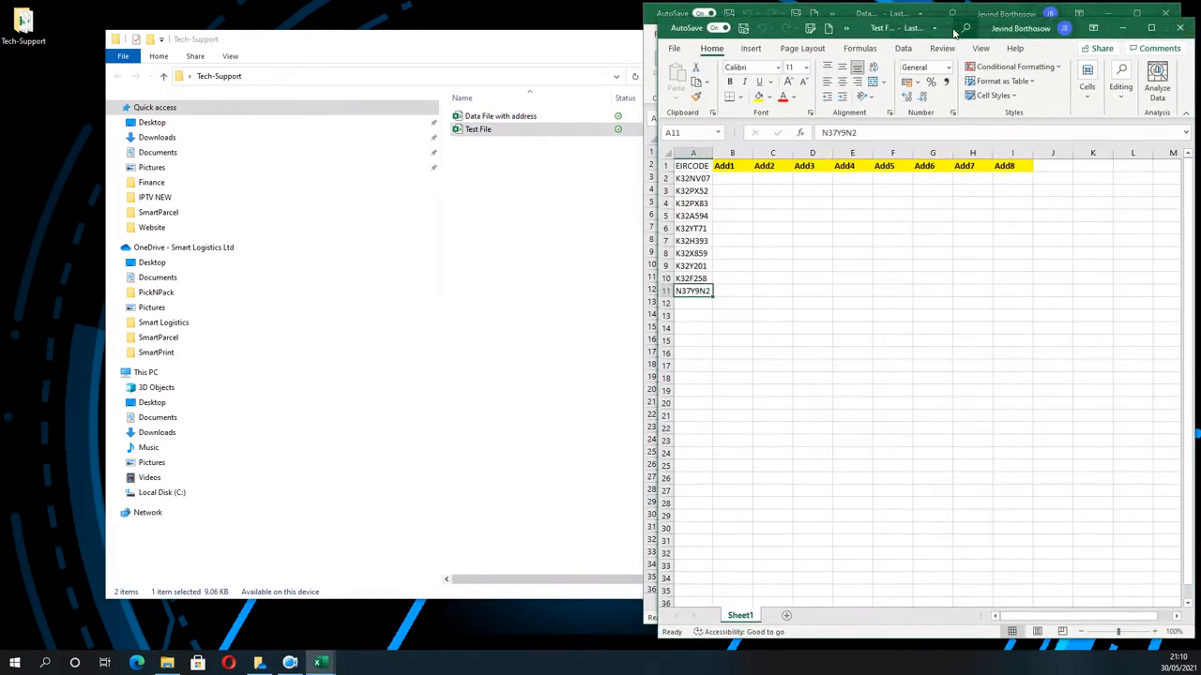
pyautogui.moveTo(955, 30); pyautogui.dragTo(331, 25)
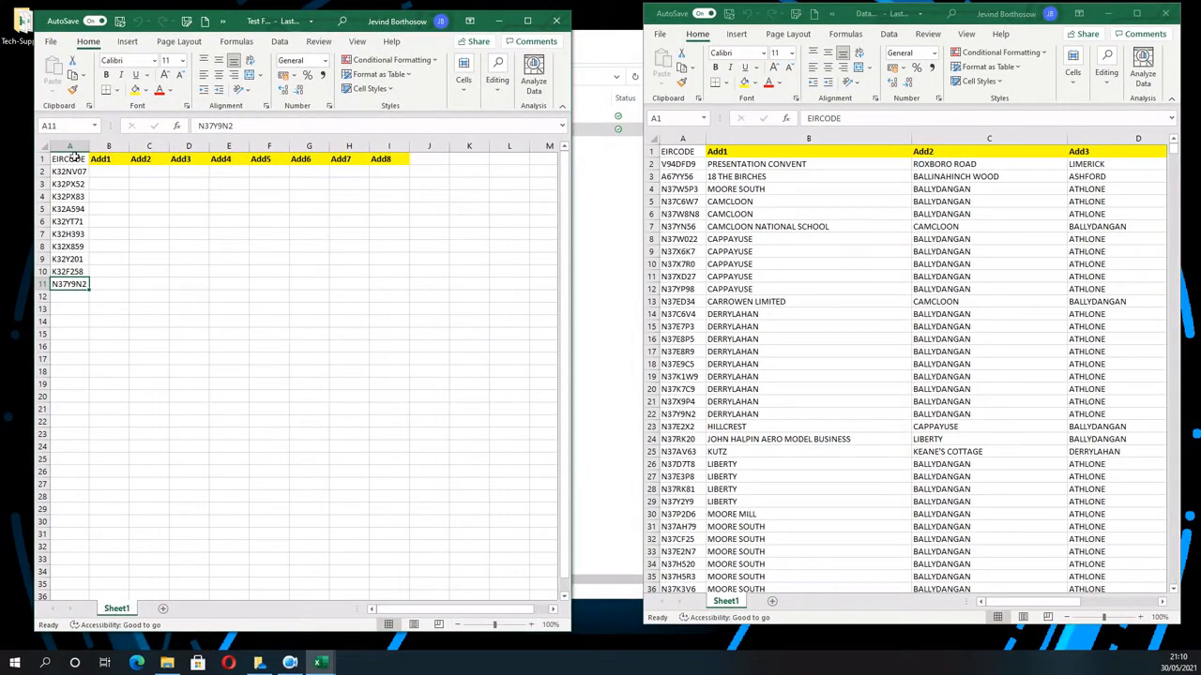
# Autofit all column widths in Test File and bold the empty address cells B2:I11
pyautogui.click(44, 147)
pyautogui.doubleClick(89, 146)
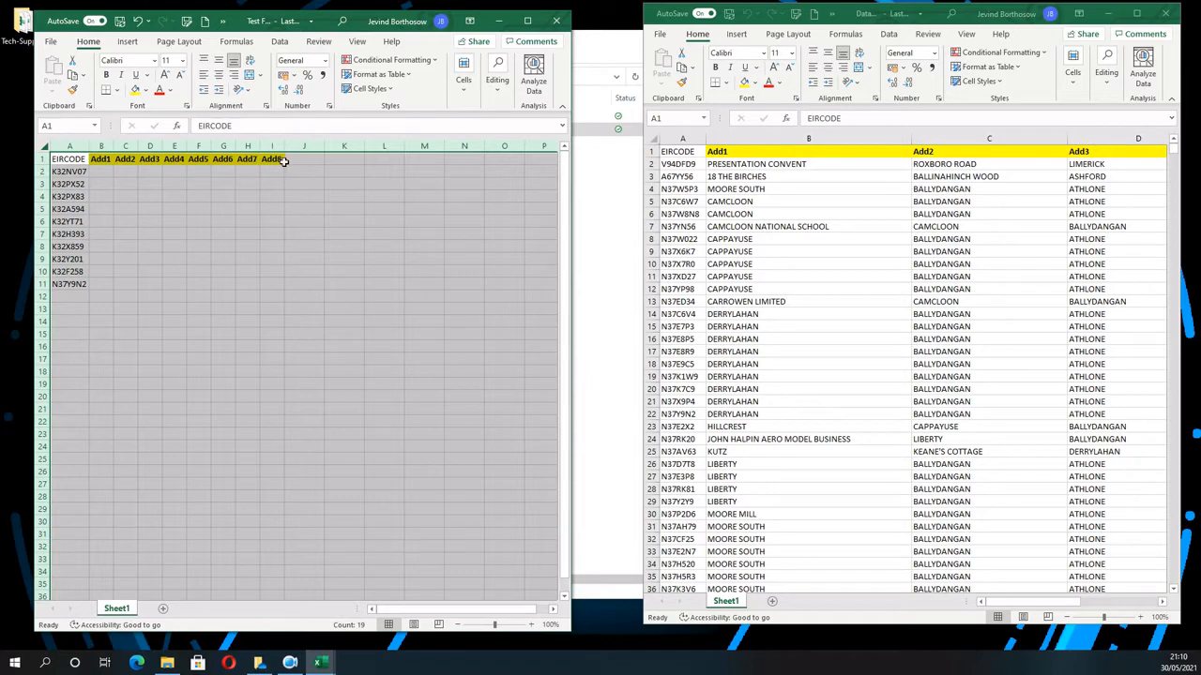
pyautogui.moveTo(69, 172); pyautogui.dragTo(78, 278)
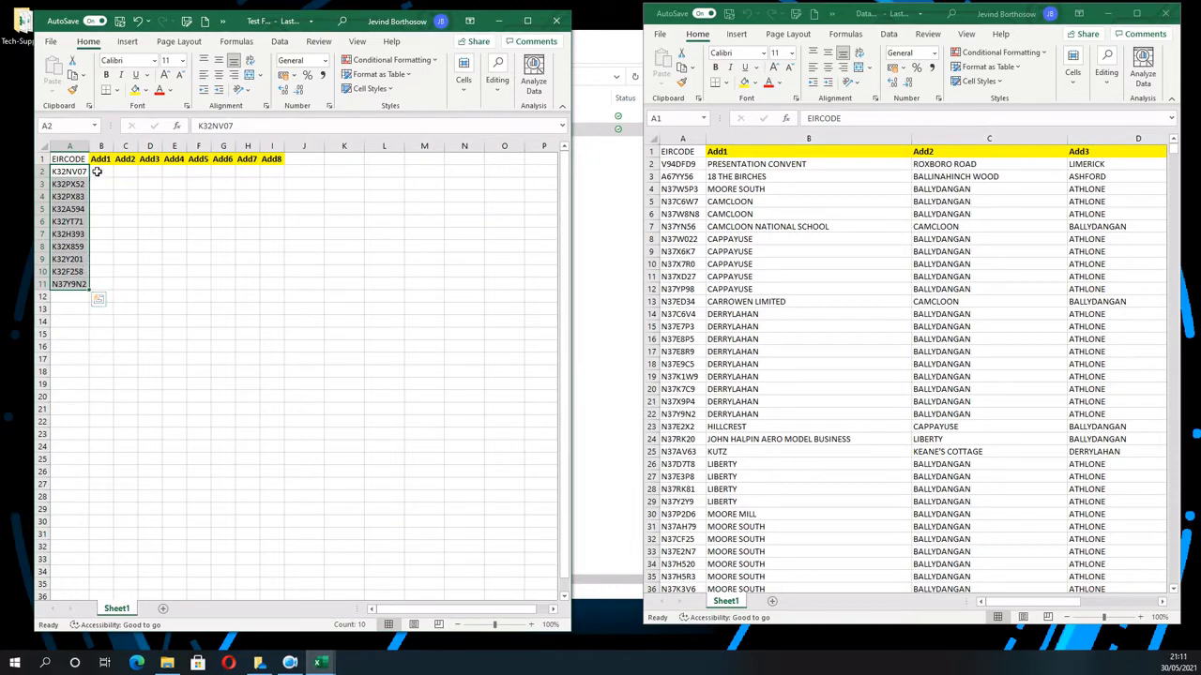
pyautogui.moveTo(98, 170); pyautogui.dragTo(268, 286)
pyautogui.hotkey('ctrl', 'b')
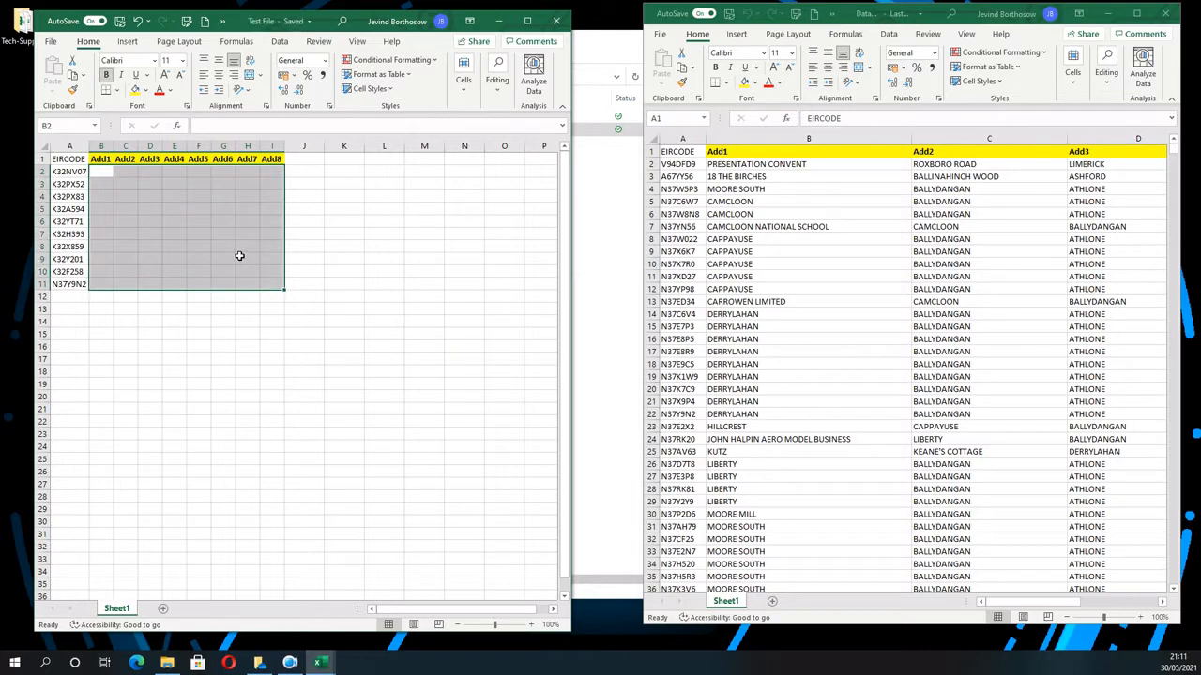
# Copy the Eircode in cell A2 of Test File and search for it in the data file, clearing the copy selection at the end
pyautogui.click(61, 171)
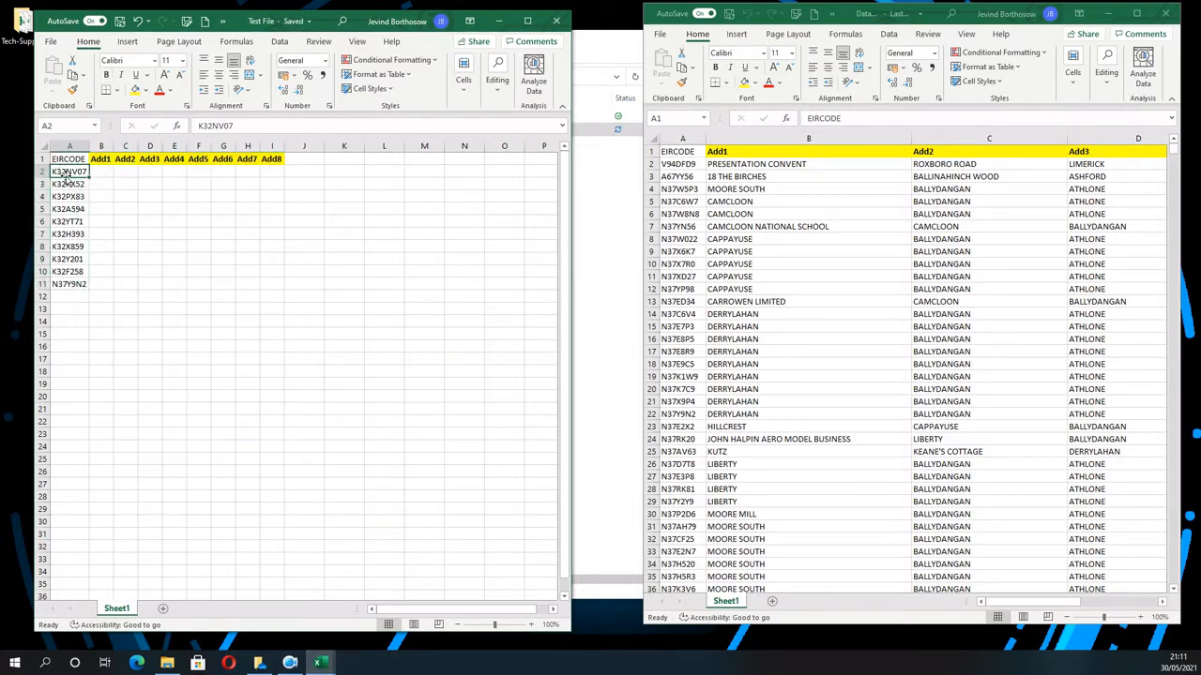
pyautogui.hotkey('ctrl', 'c')
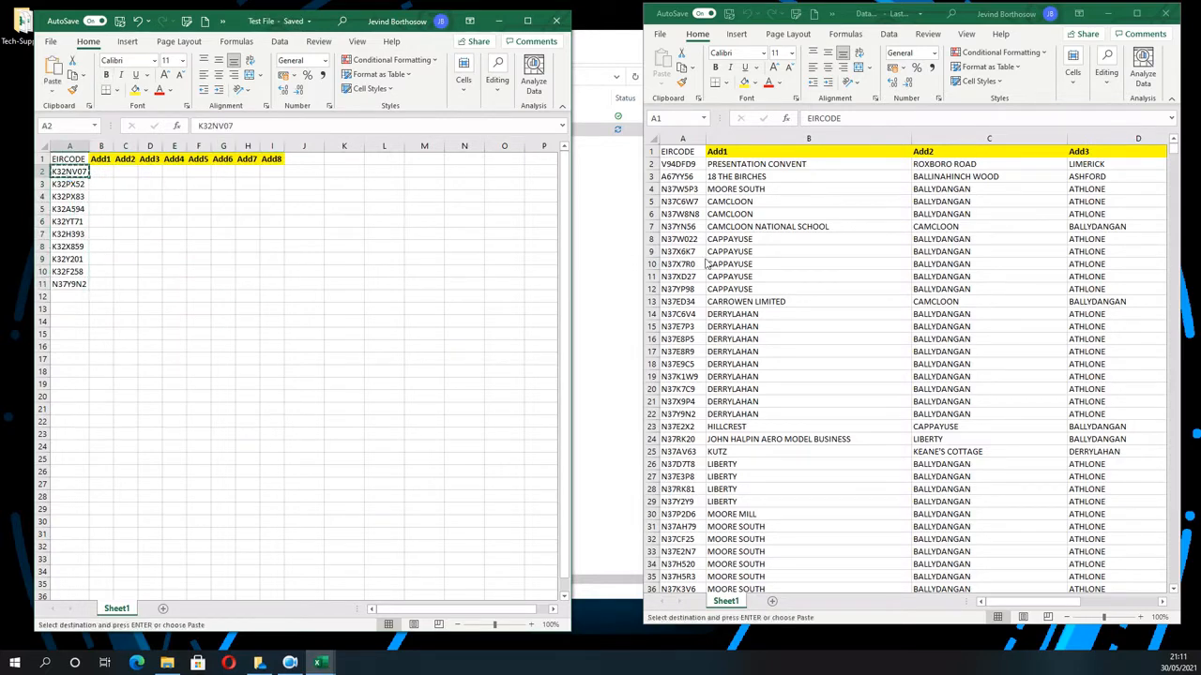
pyautogui.hotkey('ctrl', 'f')
pyautogui.hotkey('ctrl', 'v')
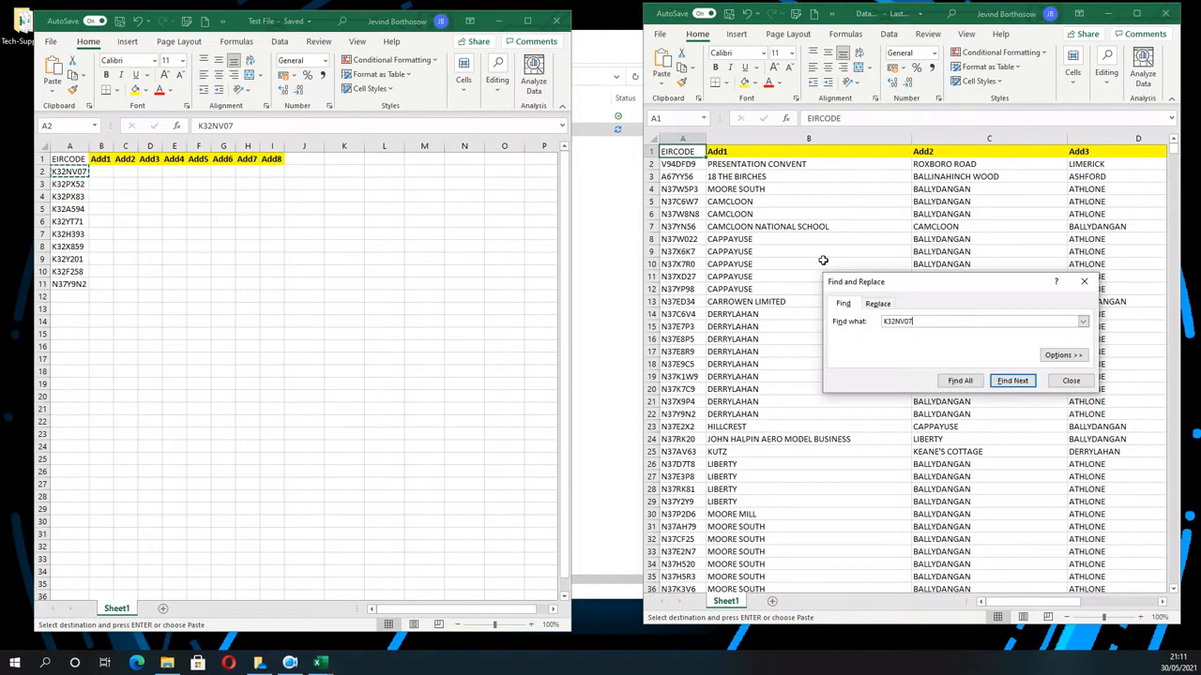
pyautogui.press('Return')
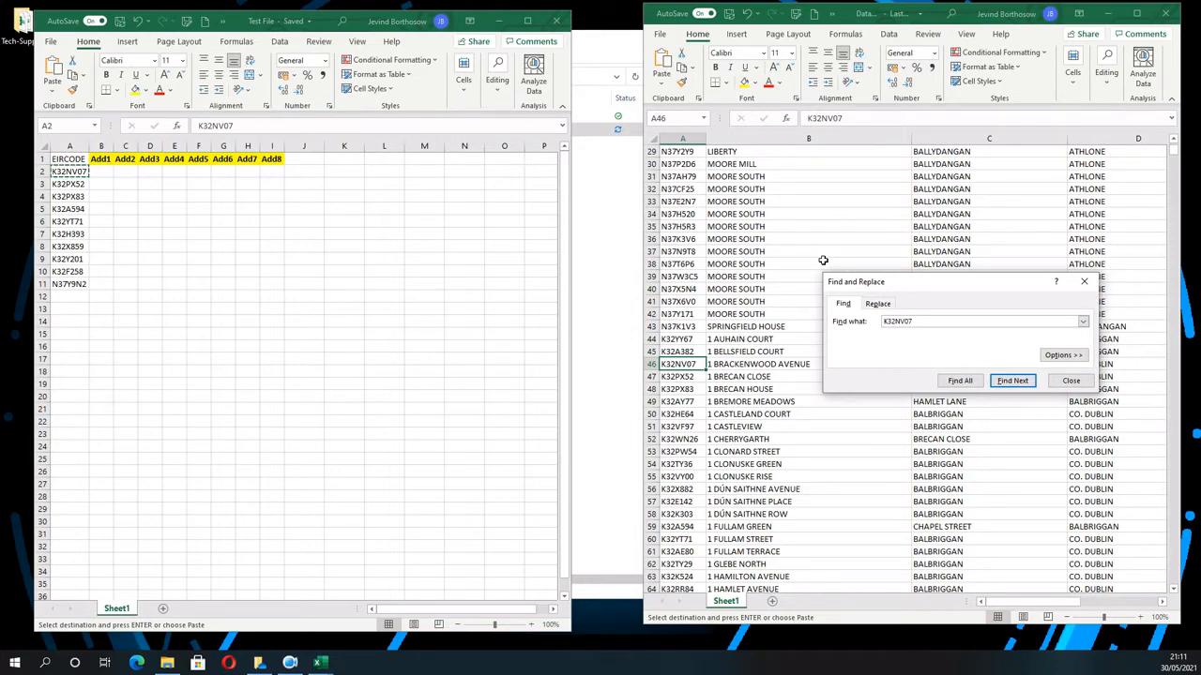
pyautogui.click(1070, 380)
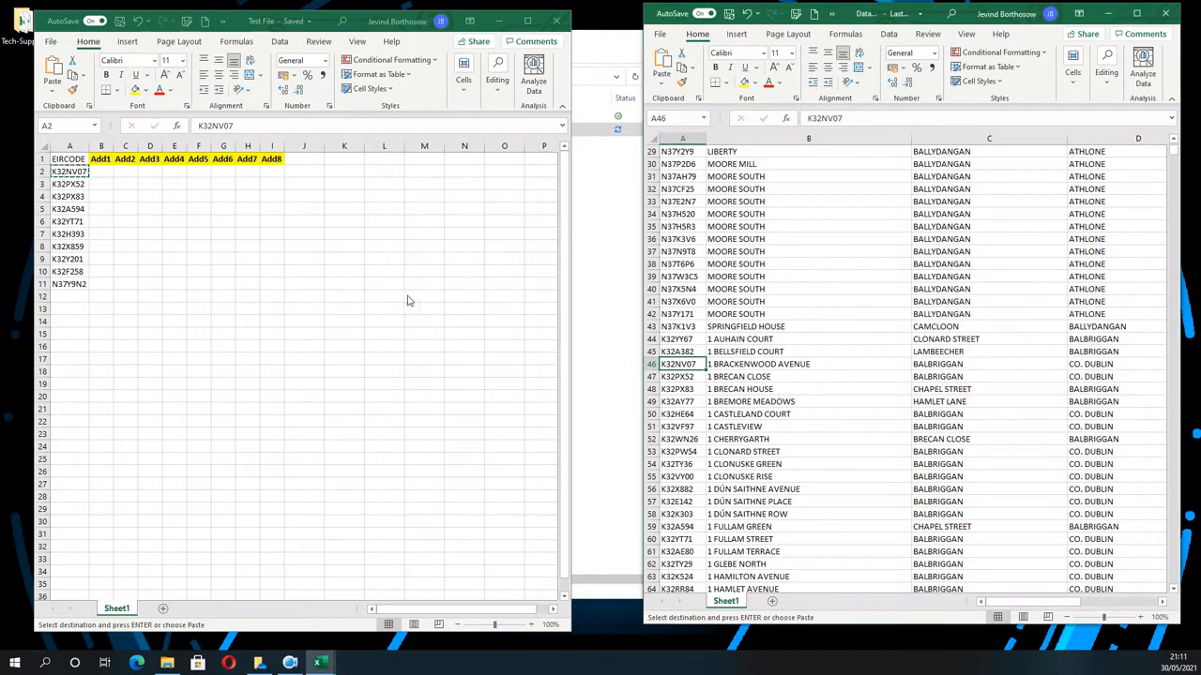
pyautogui.click(101, 171)
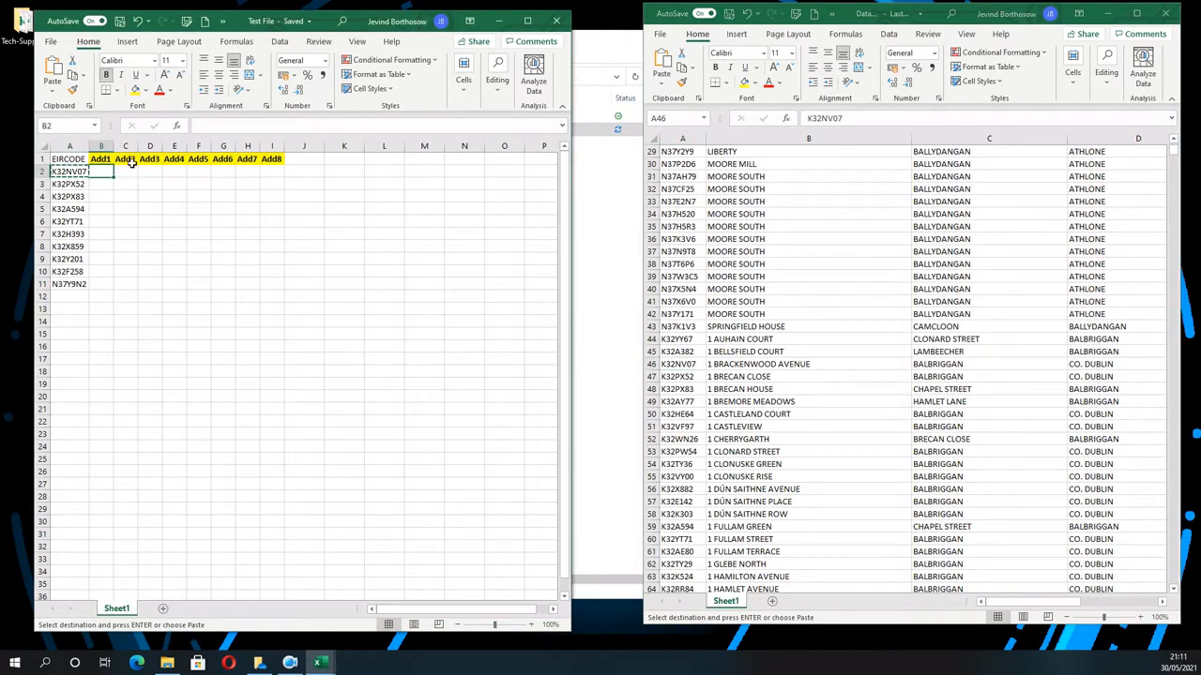
pyautogui.click(44, 146)
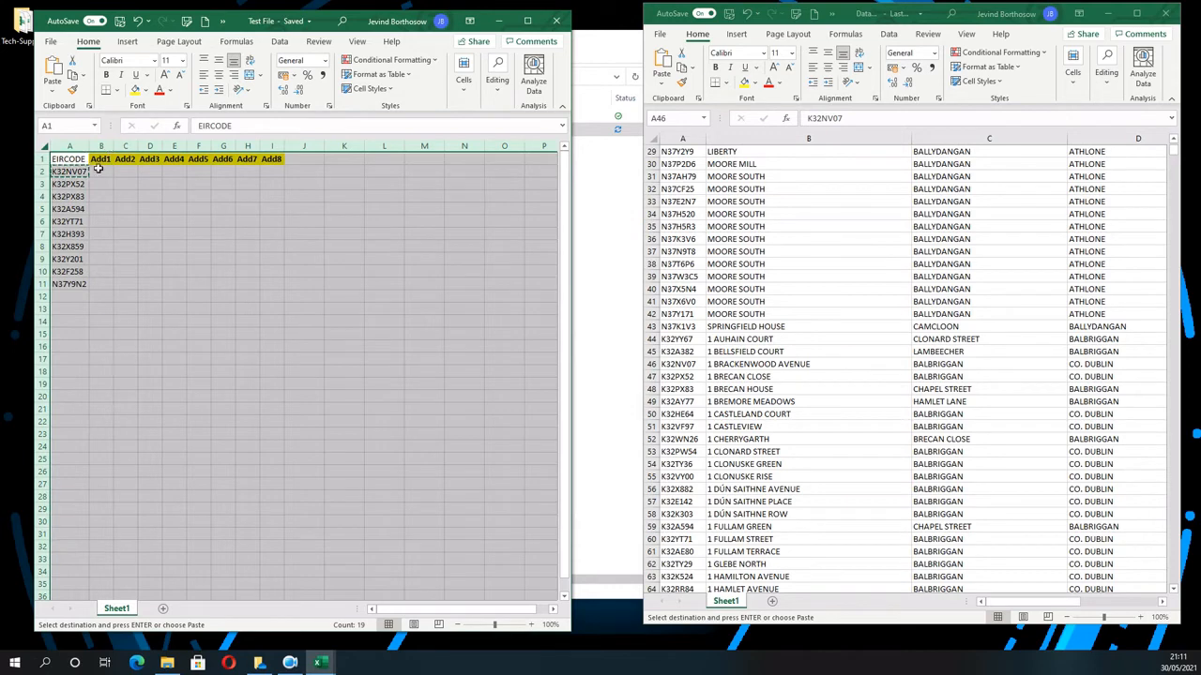
pyautogui.click(99, 170)
pyautogui.press('Escape')
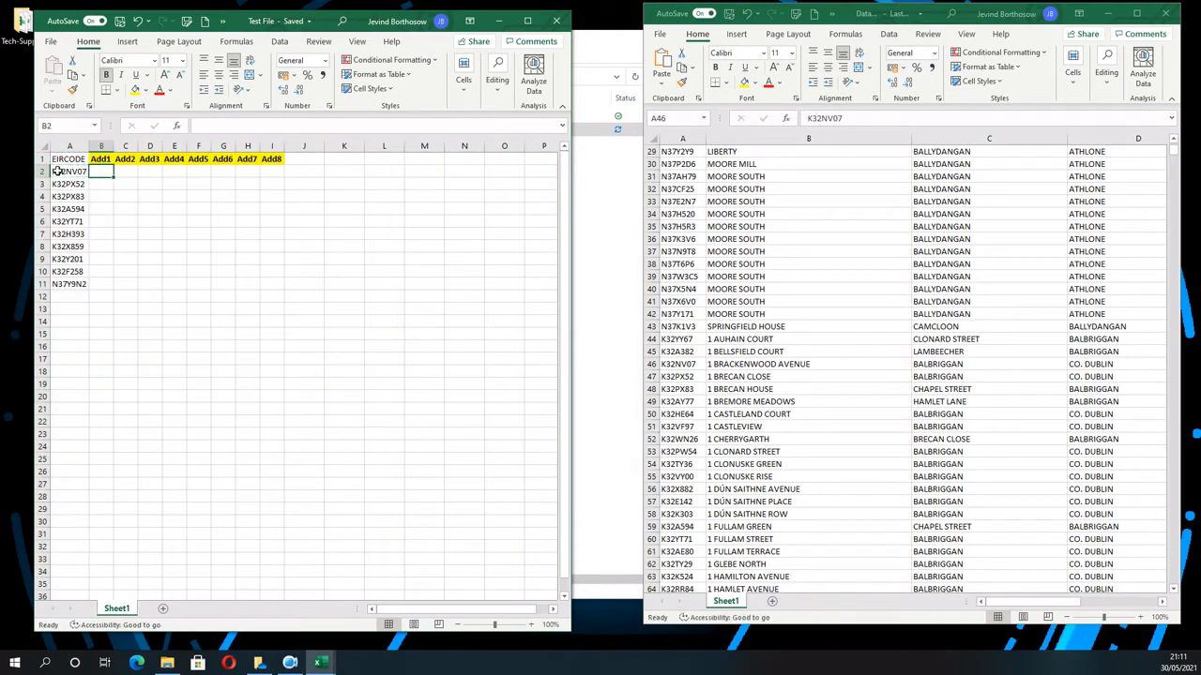
# Start a VLOOKUP formula in cell B2 of Test File with A2 as the lookup value
pyautogui.click(66, 171)
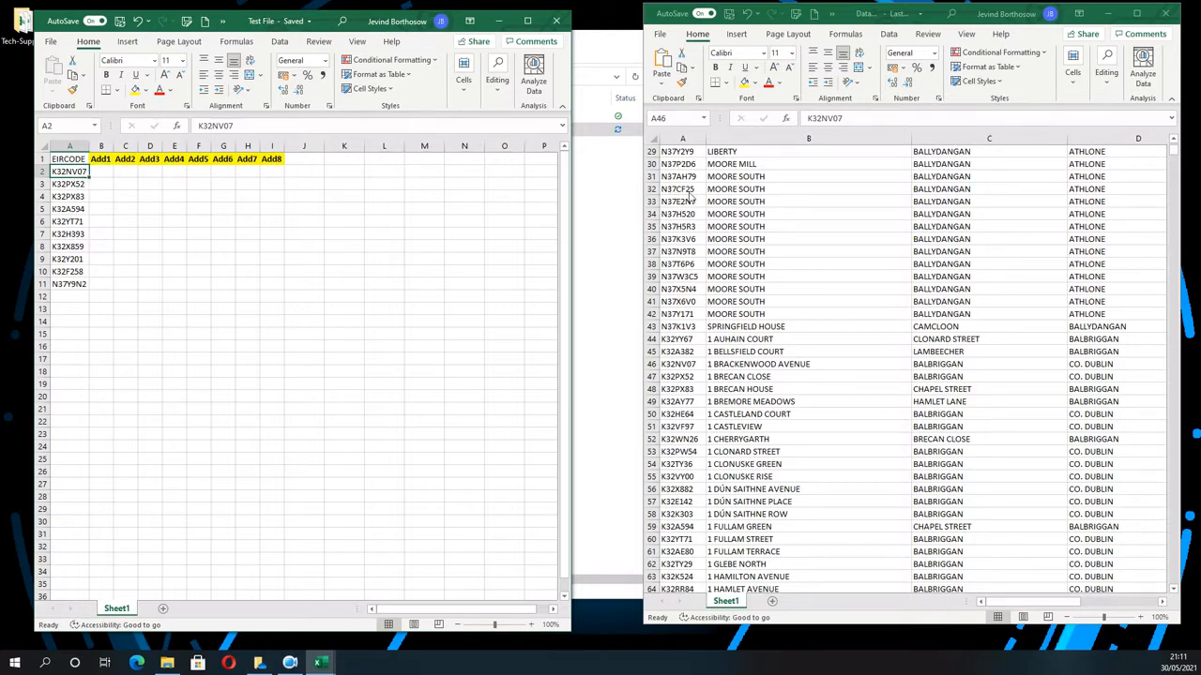
pyautogui.hotkey('ctrl', 'Home')
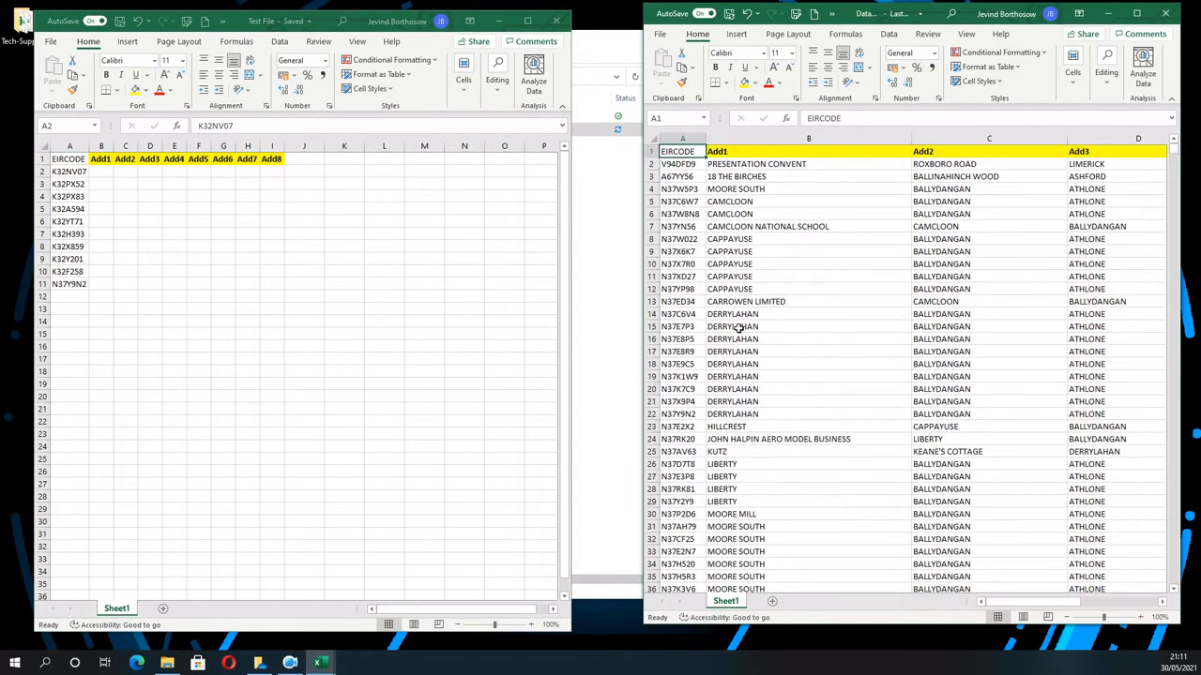
pyautogui.click(108, 174)
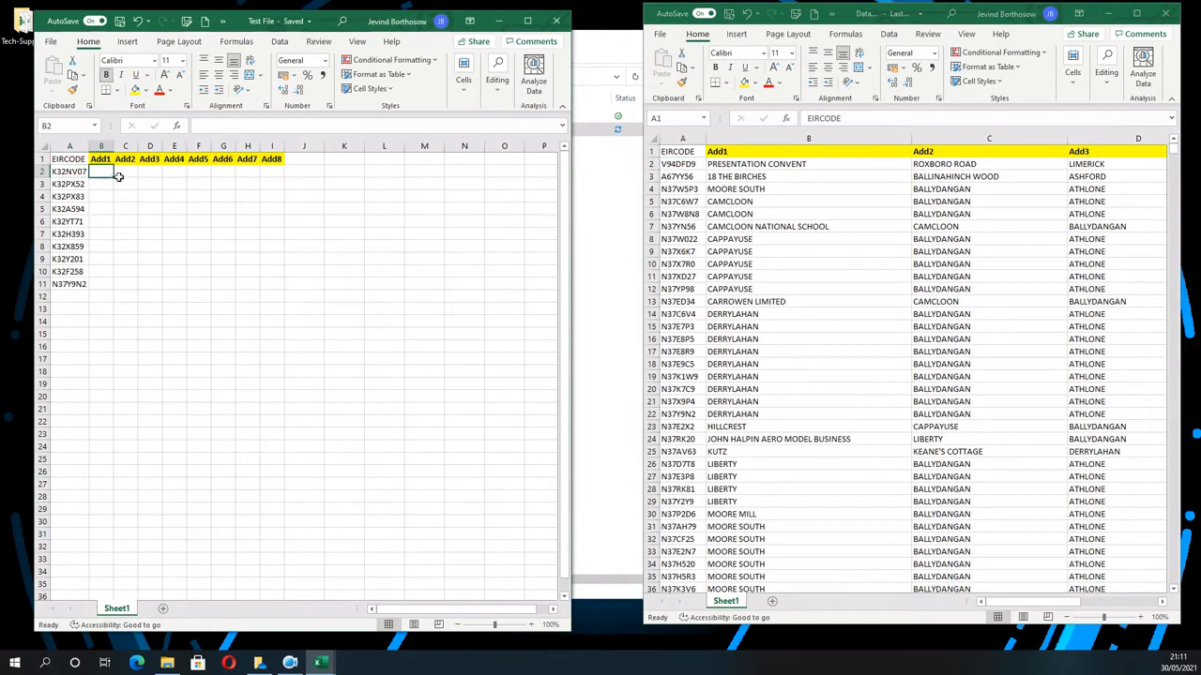
pyautogui.write('=')
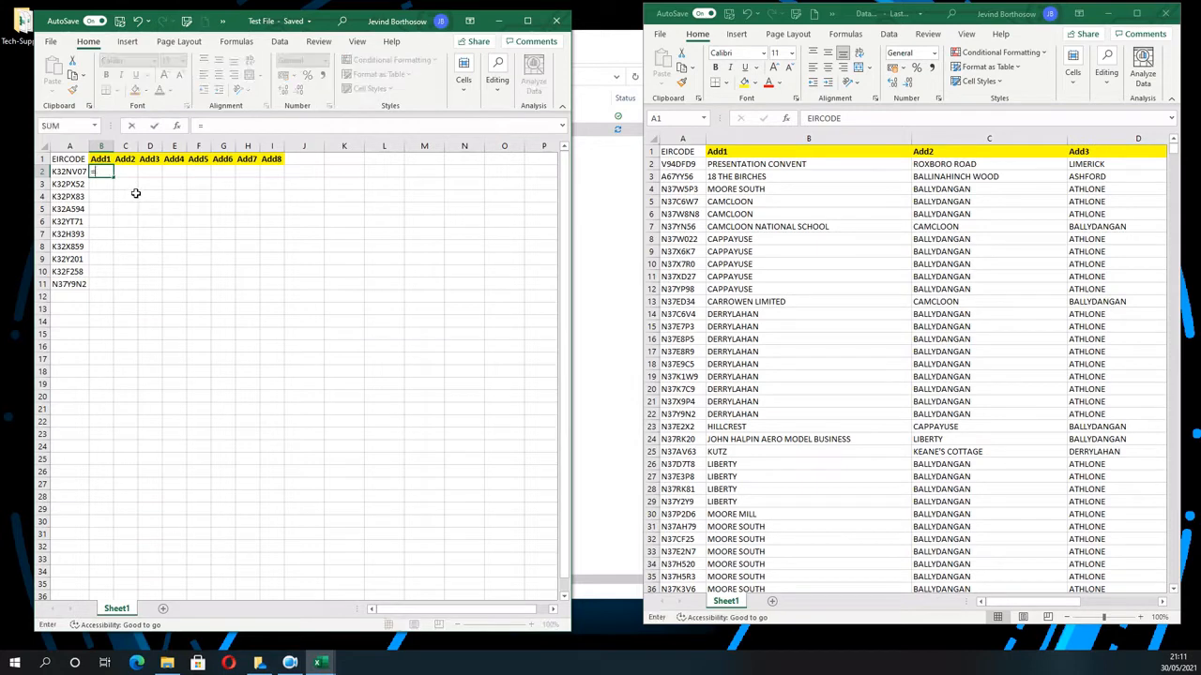
pyautogui.write('vlook')
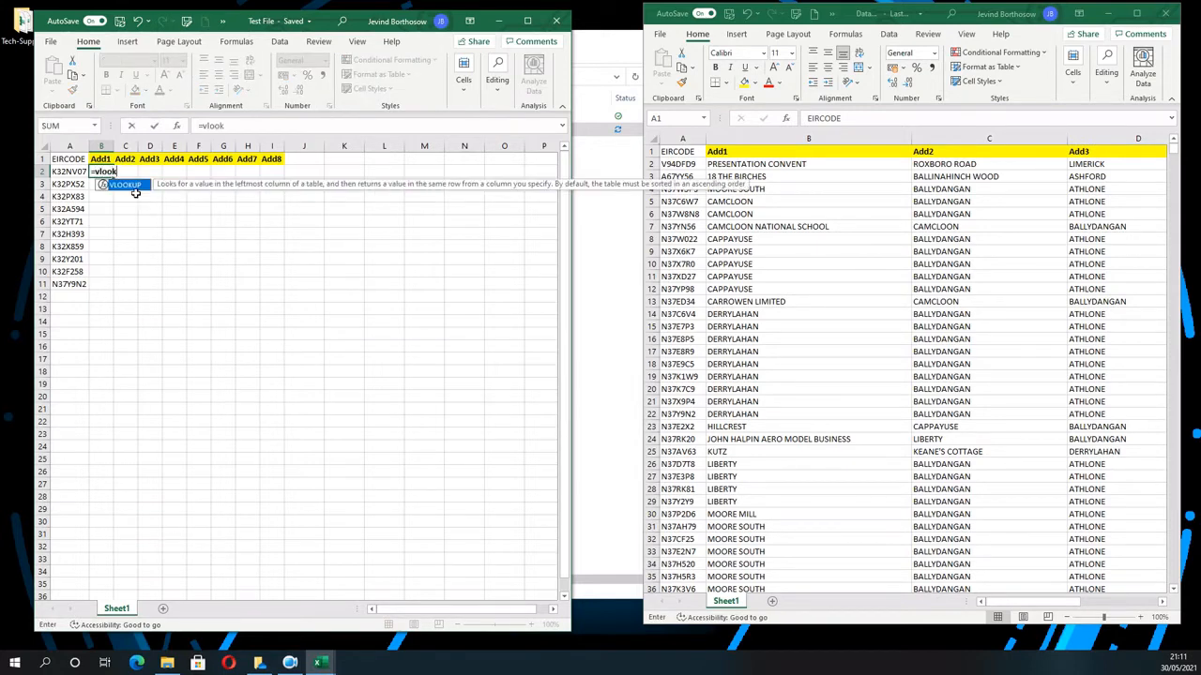
pyautogui.write('up(')
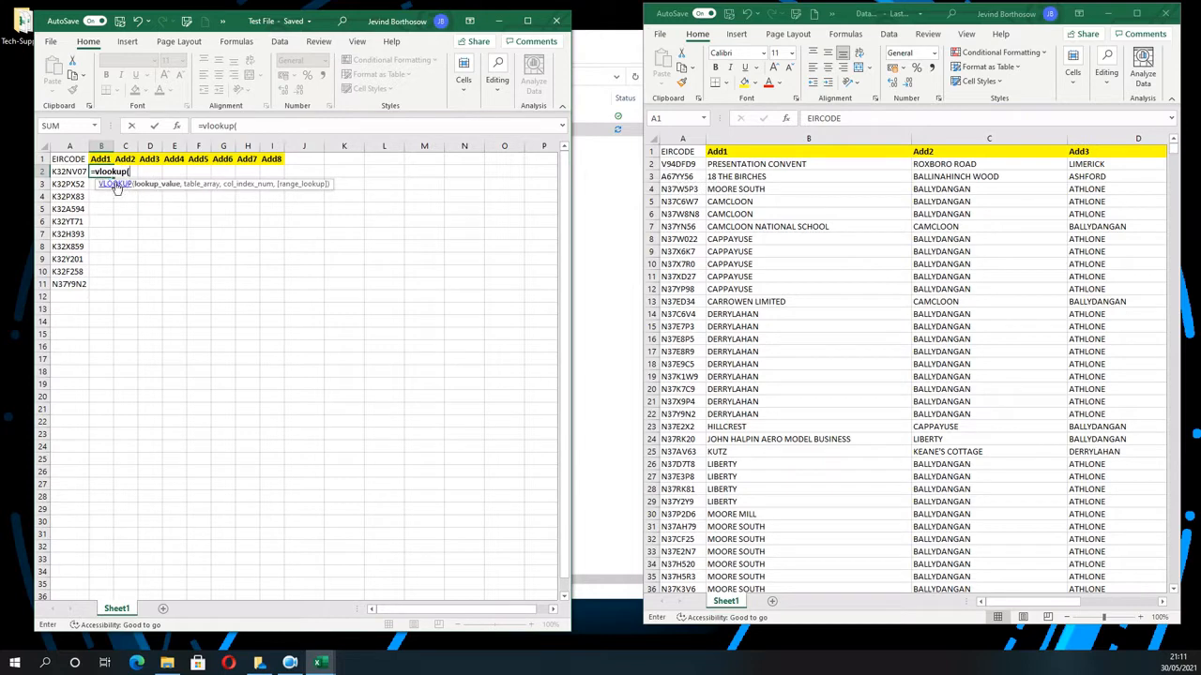
pyautogui.click(66, 171)
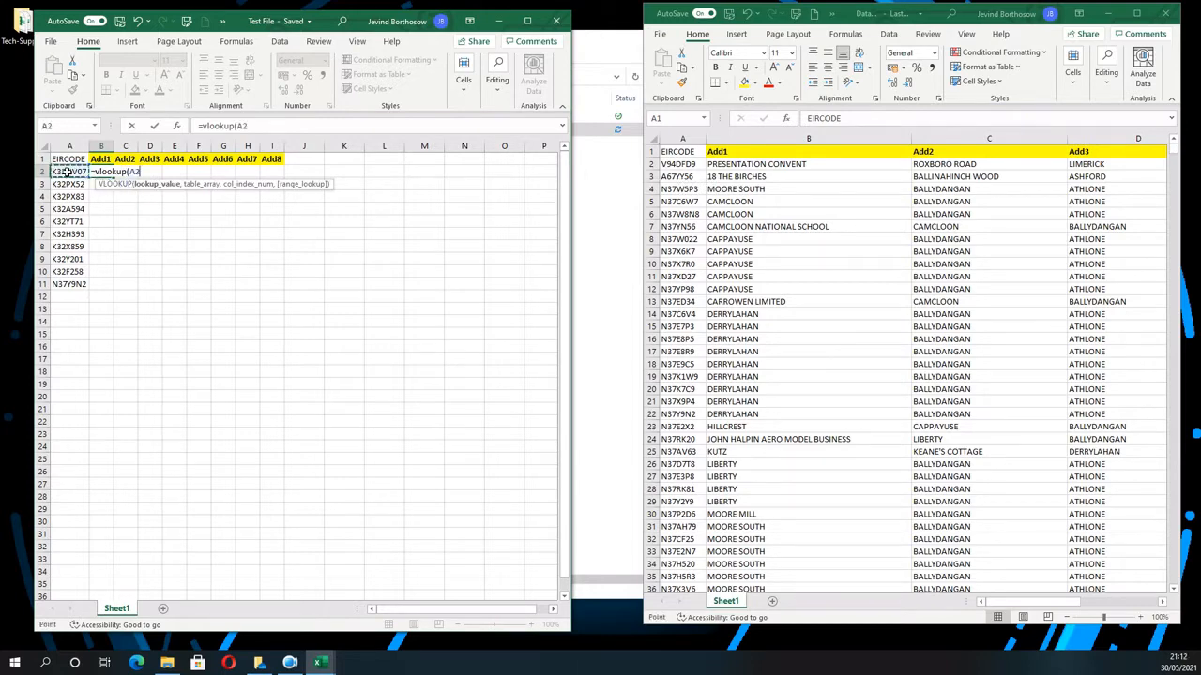
pyautogui.write(',')
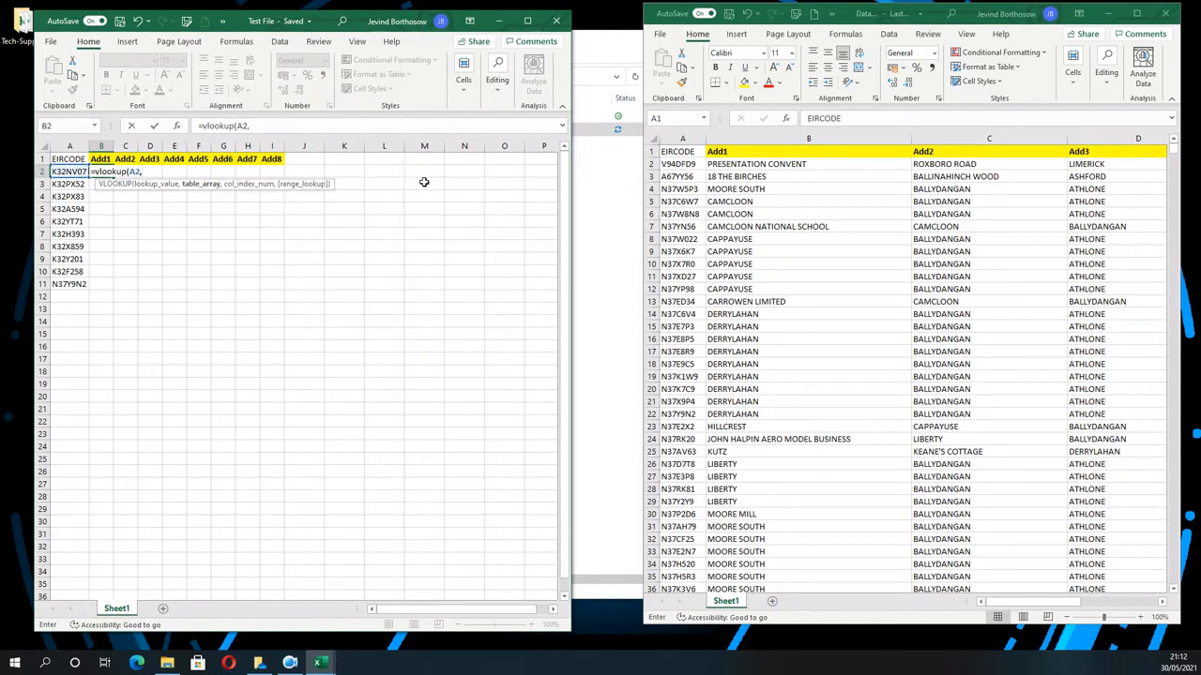
# Set the VLOOKUP table array to $A$2:$I$11998 on Sheet1 of Data File with address.xlsx
pyautogui.click(679, 162)
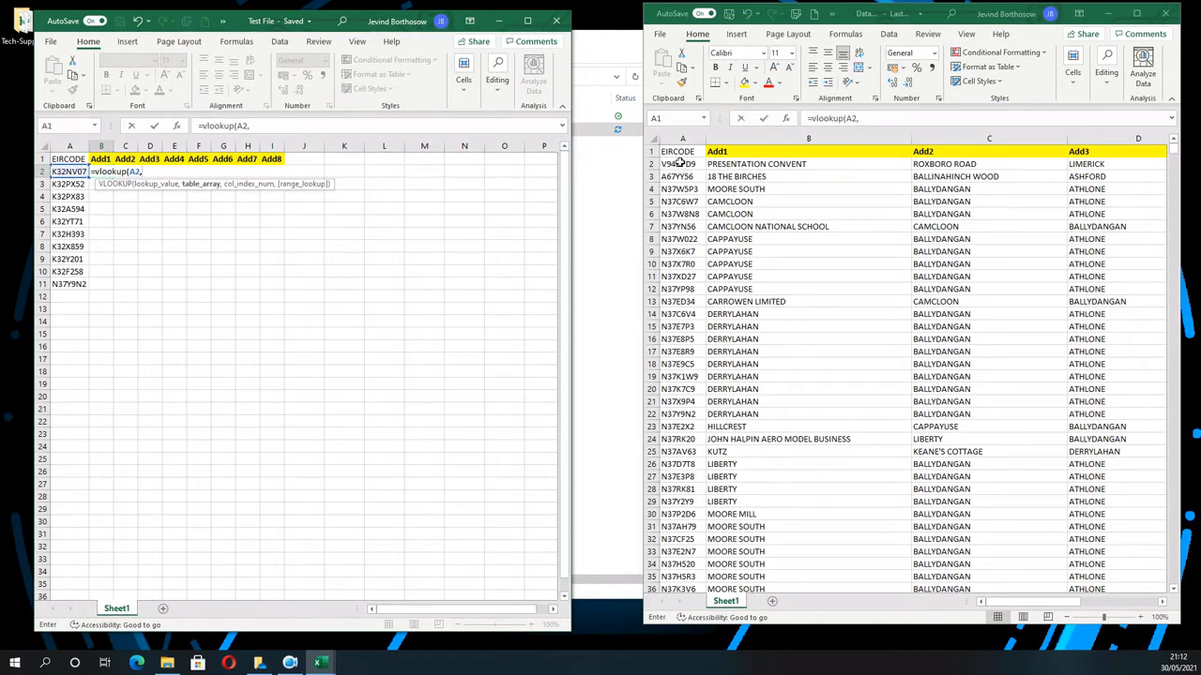
pyautogui.click(679, 164)
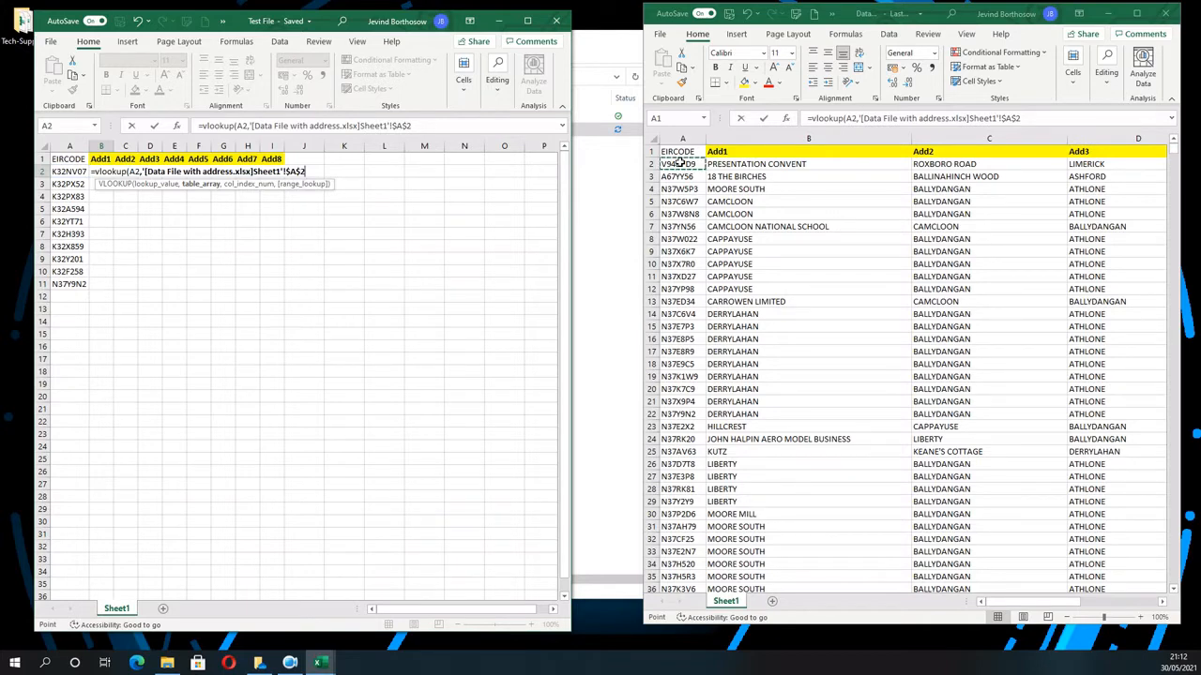
pyautogui.hotkey('shift', 'Right')
pyautogui.hotkey('shift', 'Right')
pyautogui.hotkey('shift', 'Right')
pyautogui.hotkey('shift', 'Right')
pyautogui.hotkey('shift', 'Right')
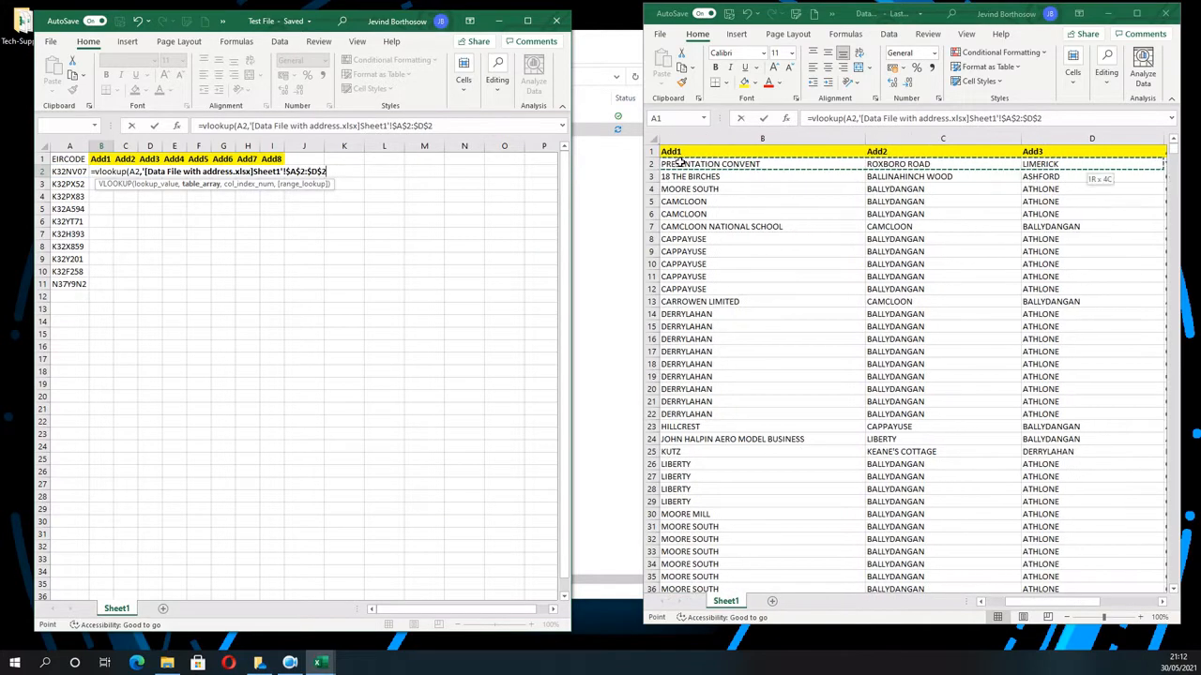
pyautogui.hotkey('shift', 'Right')
pyautogui.hotkey('shift', 'Right')
pyautogui.hotkey('shift', 'Right')
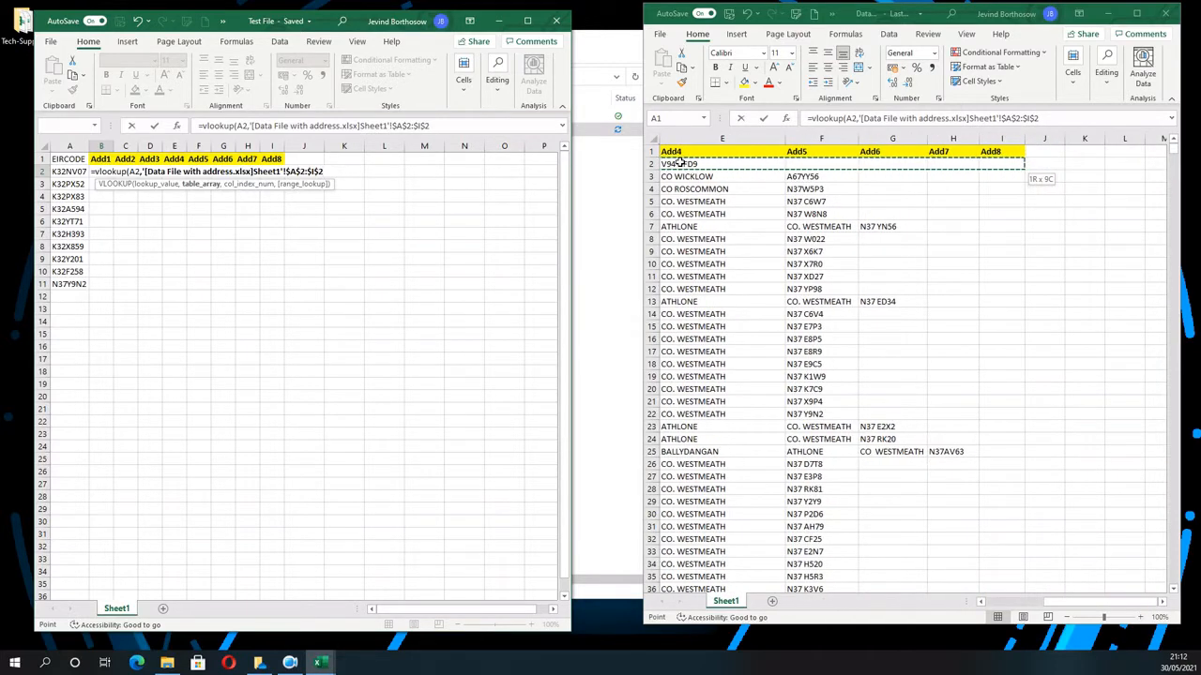
pyautogui.hotkey('ctrl', 'shift', 'Down')
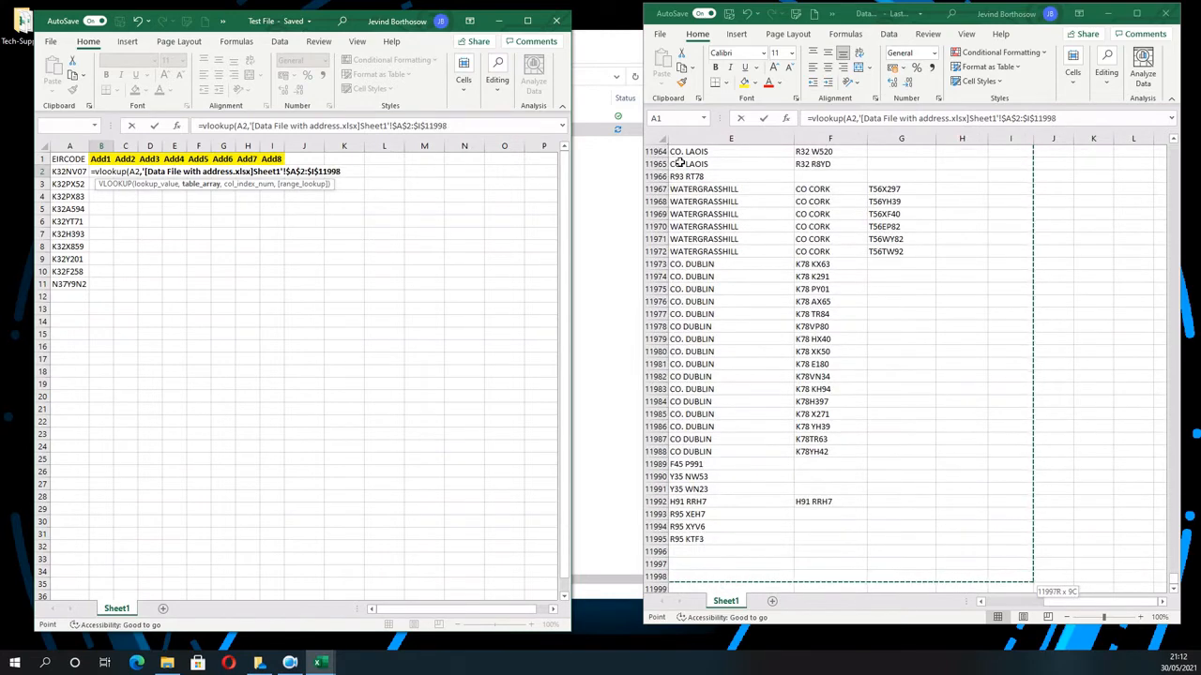
pyautogui.write(',')
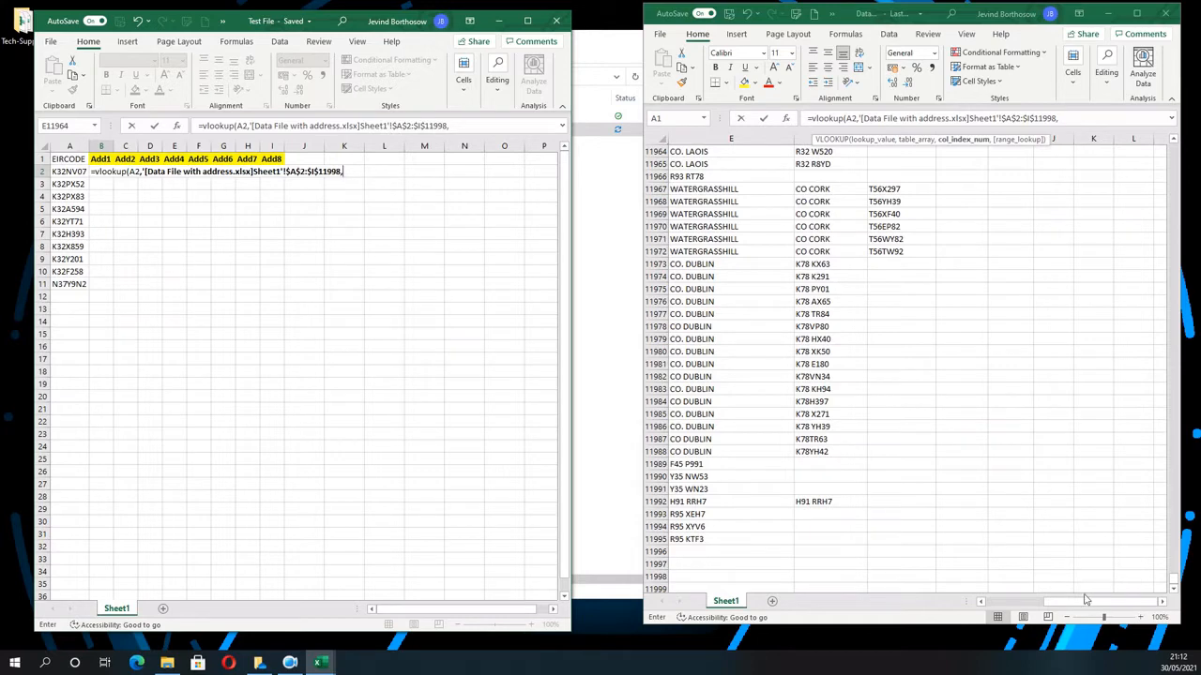
# Complete the VLOOKUP formula in cell B2 with column index 2 and FALSE for an exact match
pyautogui.moveTo(1084, 601); pyautogui.dragTo(997, 608)
pyautogui.click(997, 608)
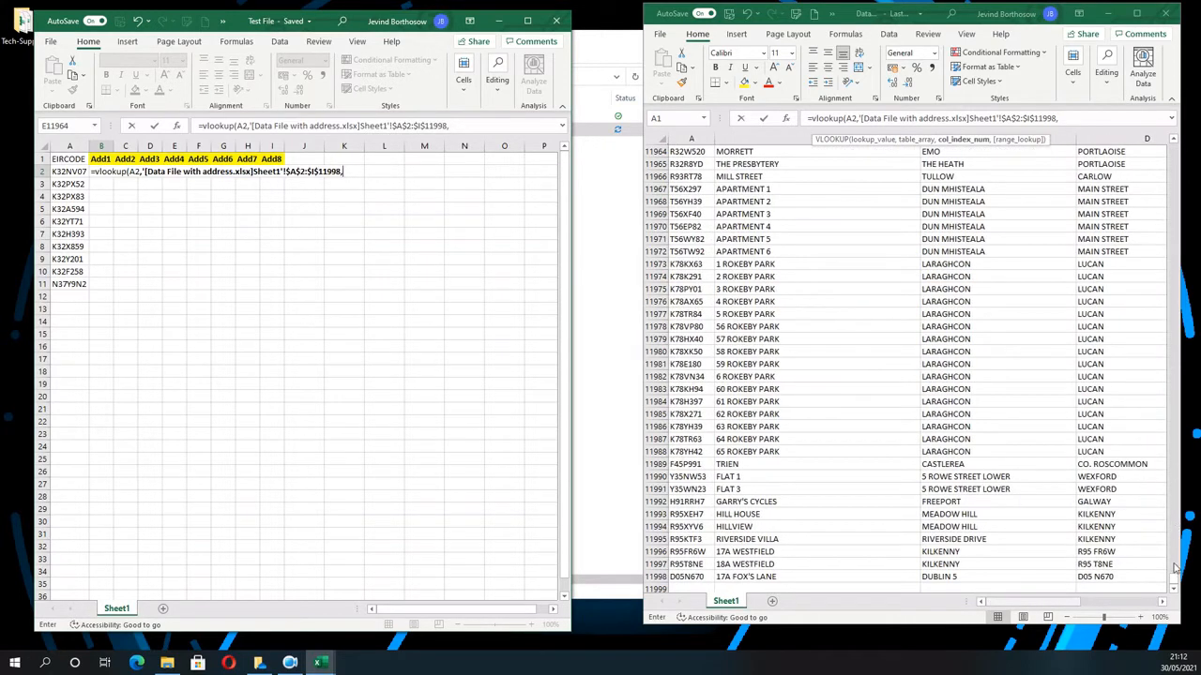
pyautogui.moveTo(1174, 569); pyautogui.dragTo(1179, 159)
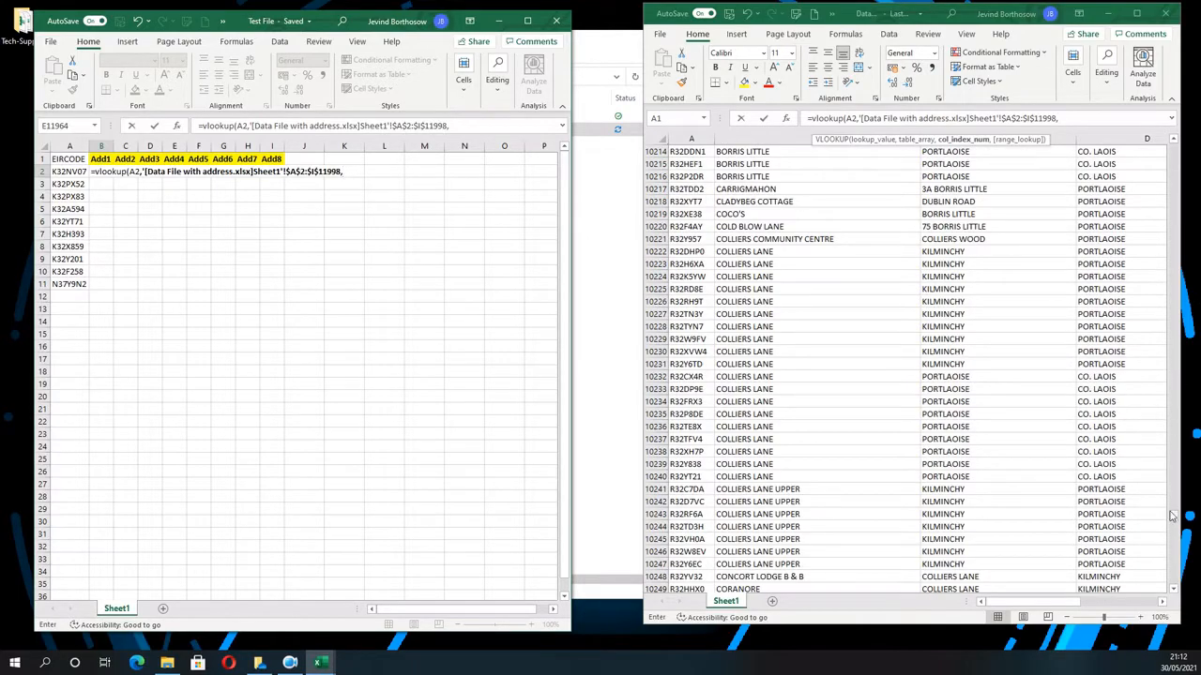
pyautogui.click(1176, 387)
pyautogui.moveTo(1173, 388); pyautogui.dragTo(1177, 235)
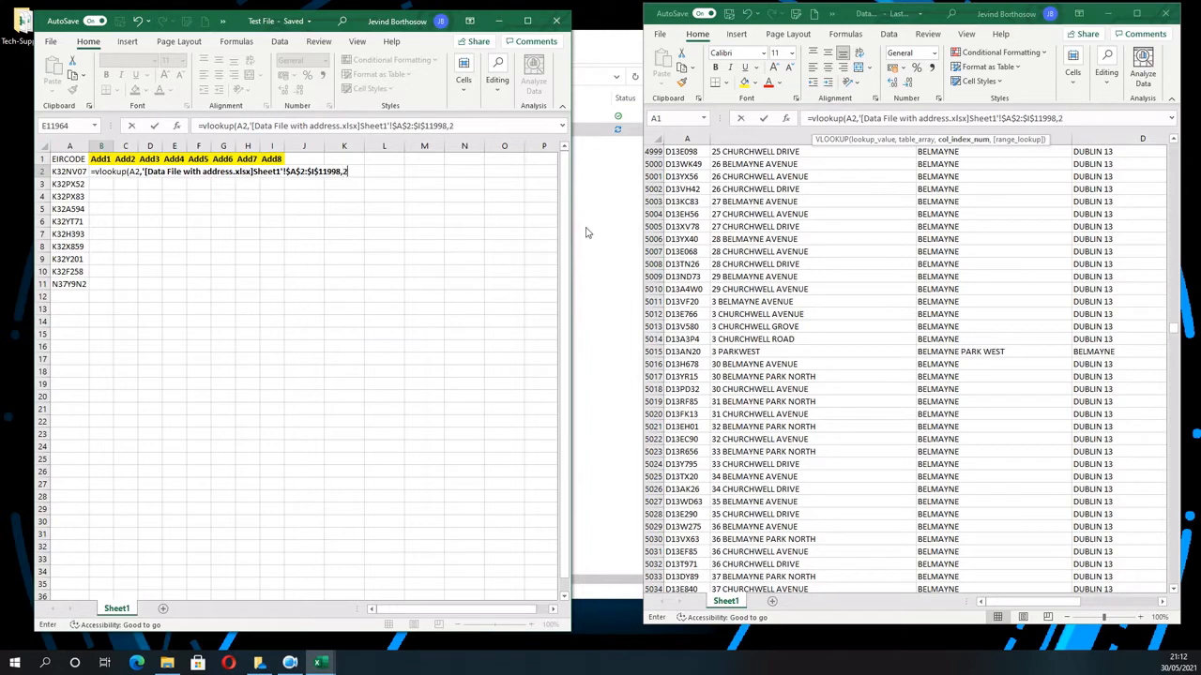
pyautogui.write(',')
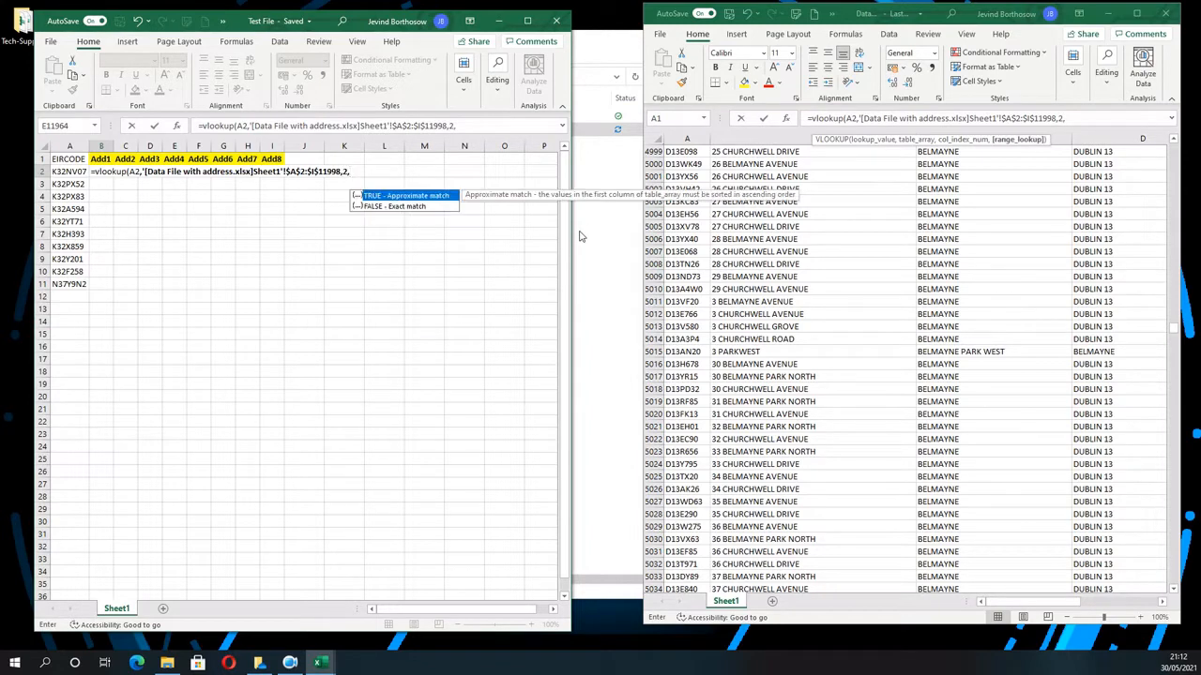
pyautogui.write('false)')
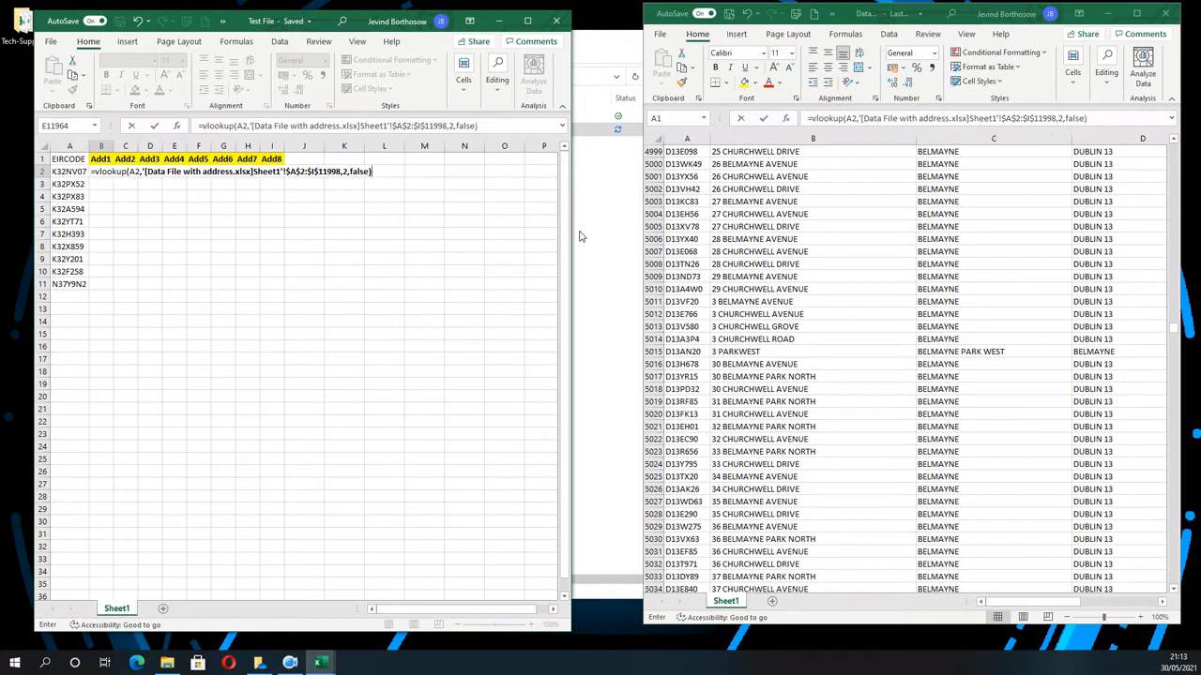
pyautogui.press('Return')
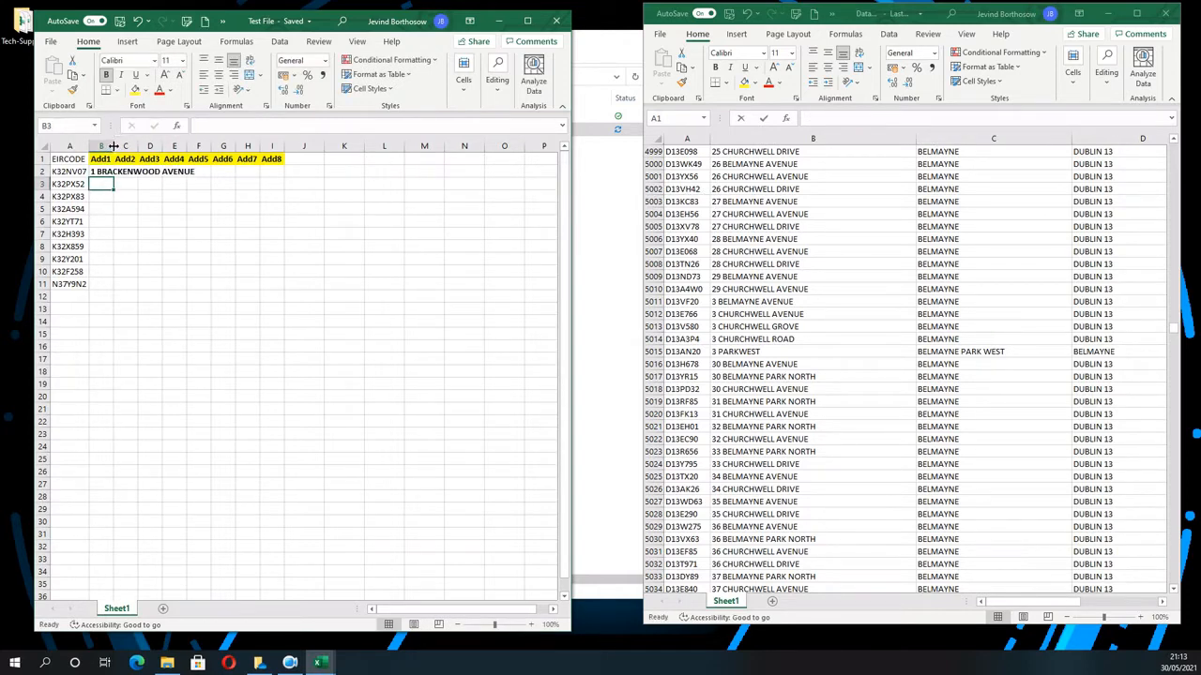
# Autofit column B in Test File and fill the B2 lookup formula down to B11
pyautogui.doubleClick(113, 147)
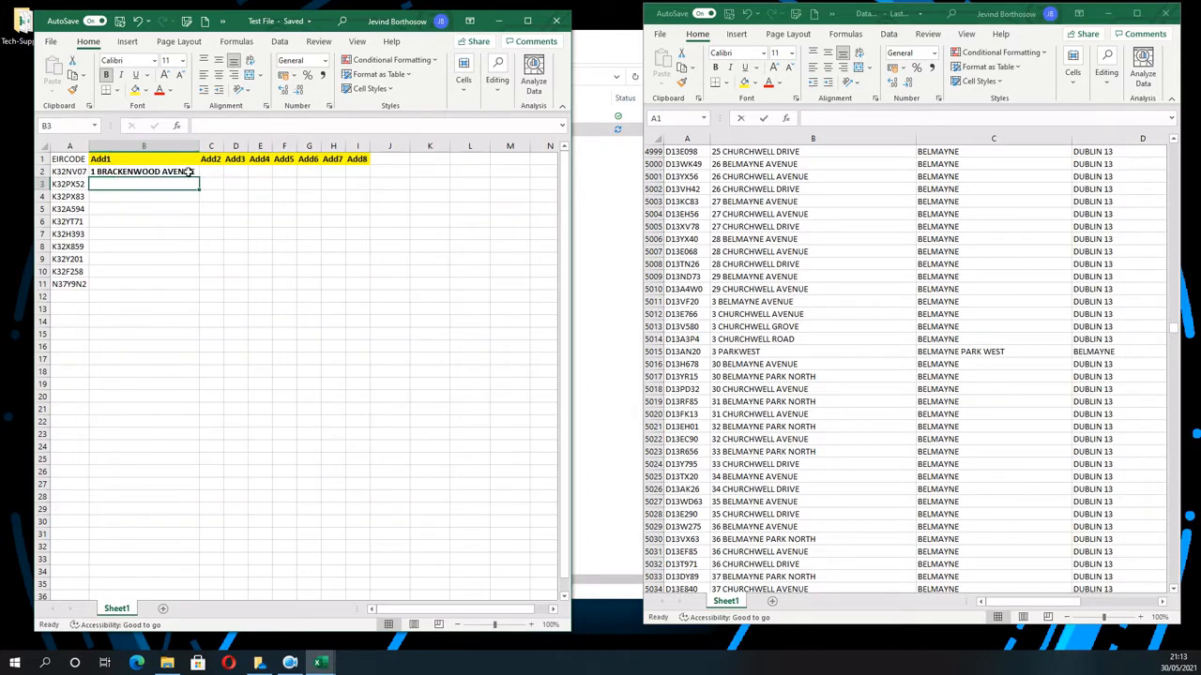
pyautogui.click(189, 172)
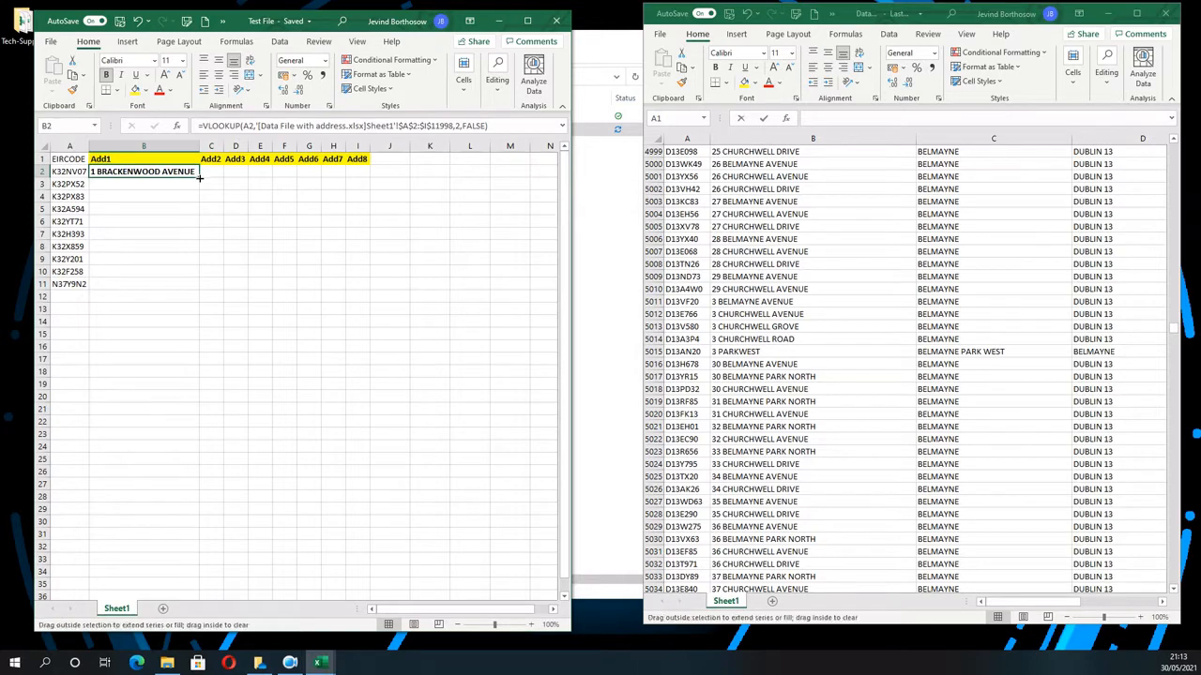
pyautogui.doubleClick(199, 176)
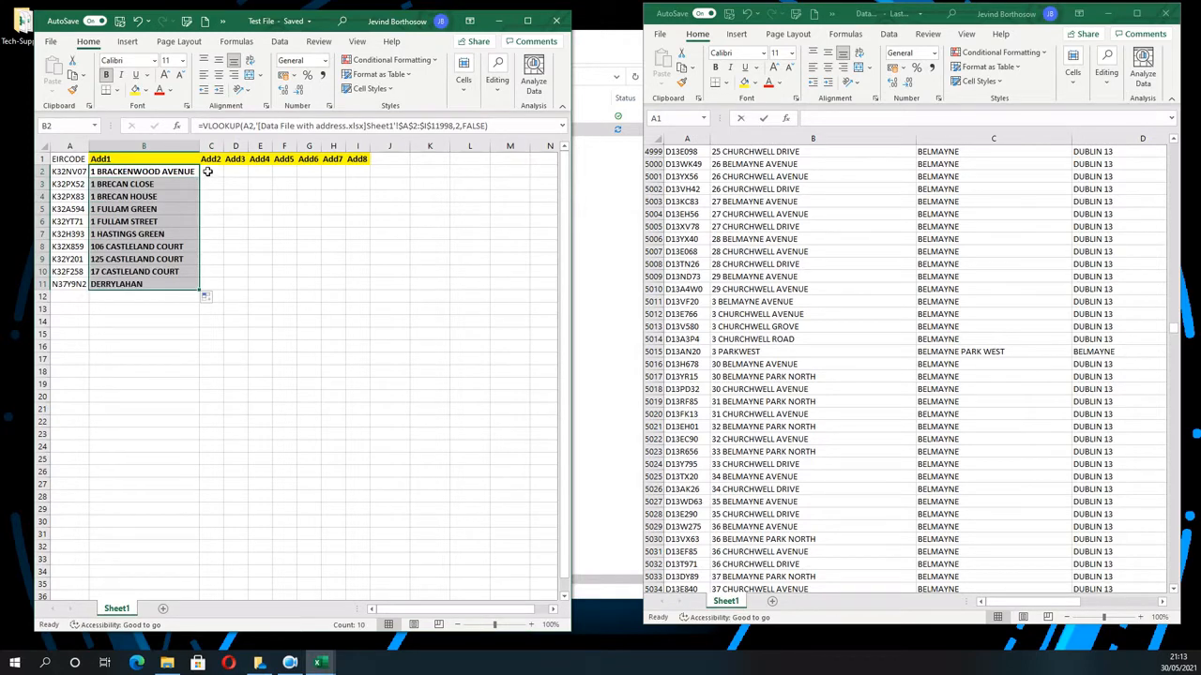
# Start a VLOOKUP formula in cell C2 of Test File with A2 as the lookup value
pyautogui.click(207, 170)
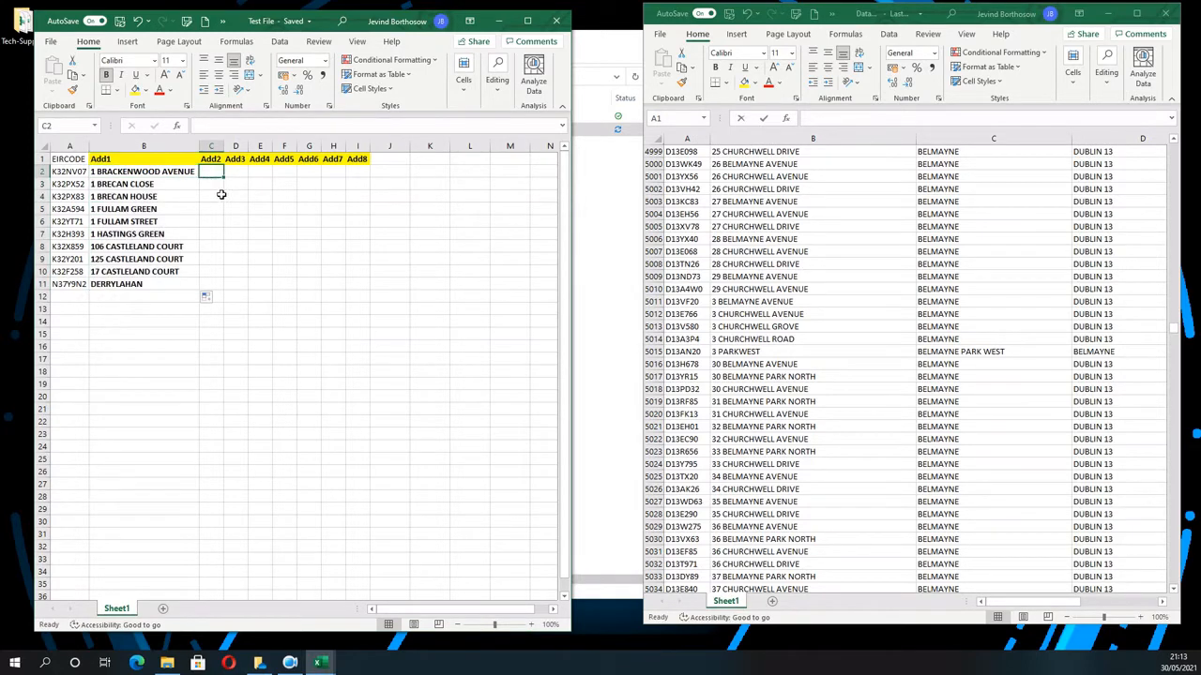
pyautogui.write('=vlooku')
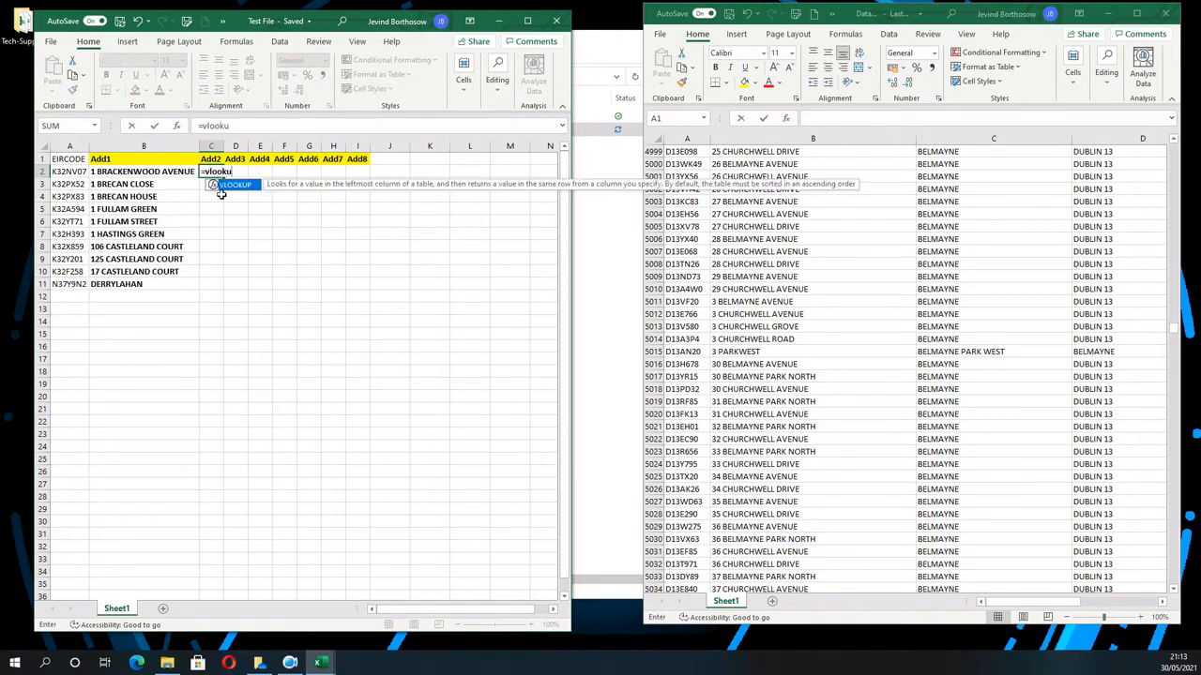
pyautogui.write('p(')
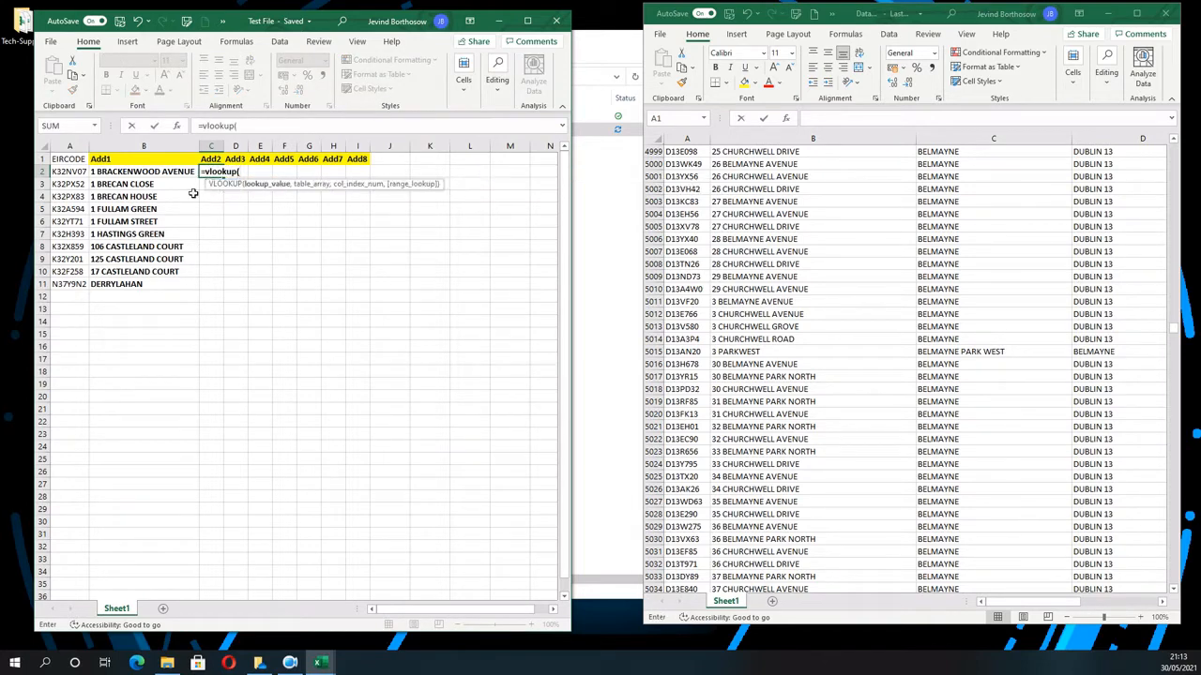
pyautogui.click(74, 172)
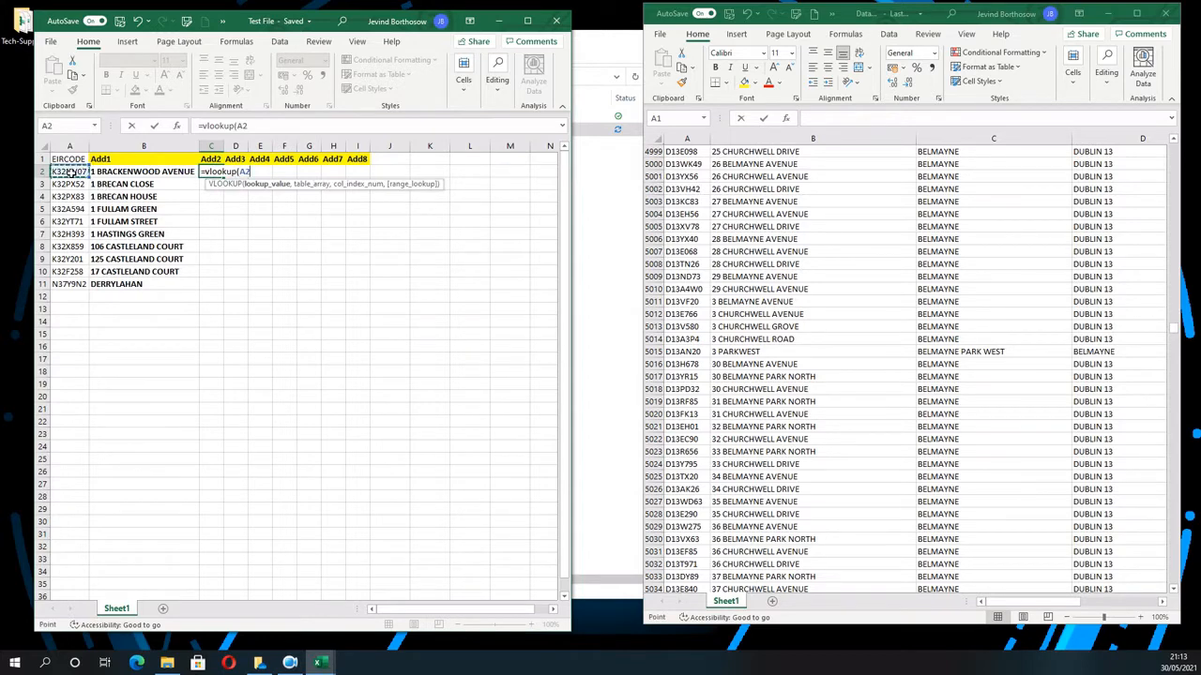
pyautogui.write(',')
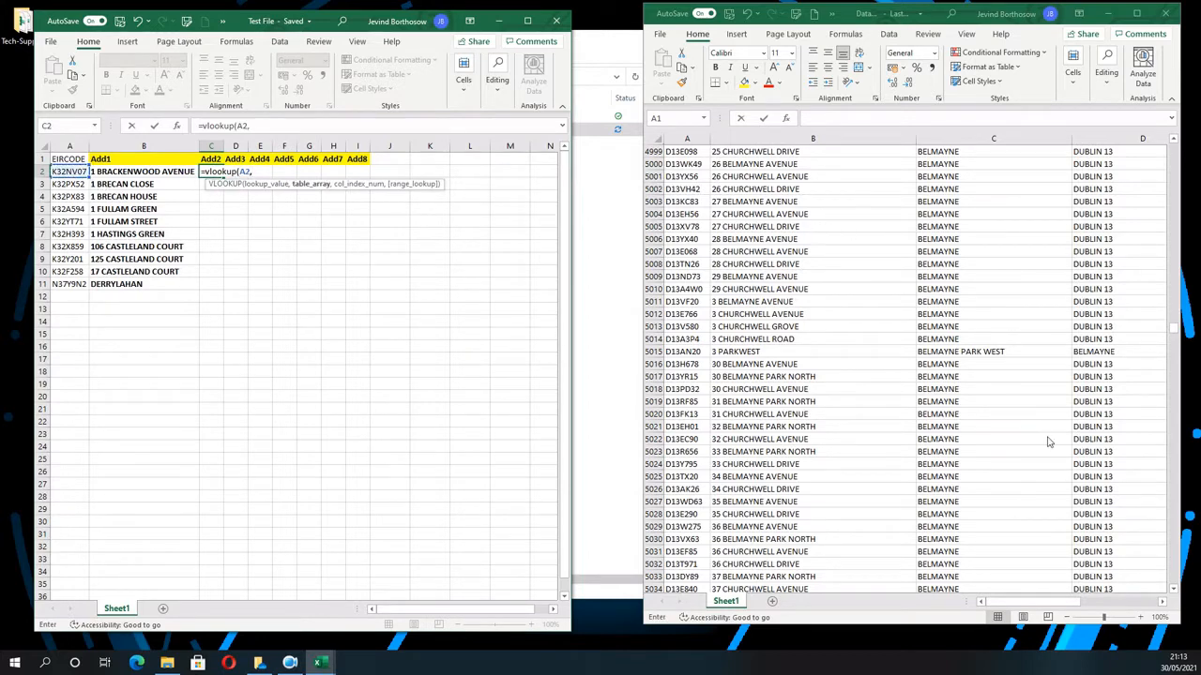
# Set the C2 formula's table array to $A$2:$I$11998 on Sheet1 of Data File with address.xlsx
pyautogui.click(1174, 328)
pyautogui.click(1172, 151)
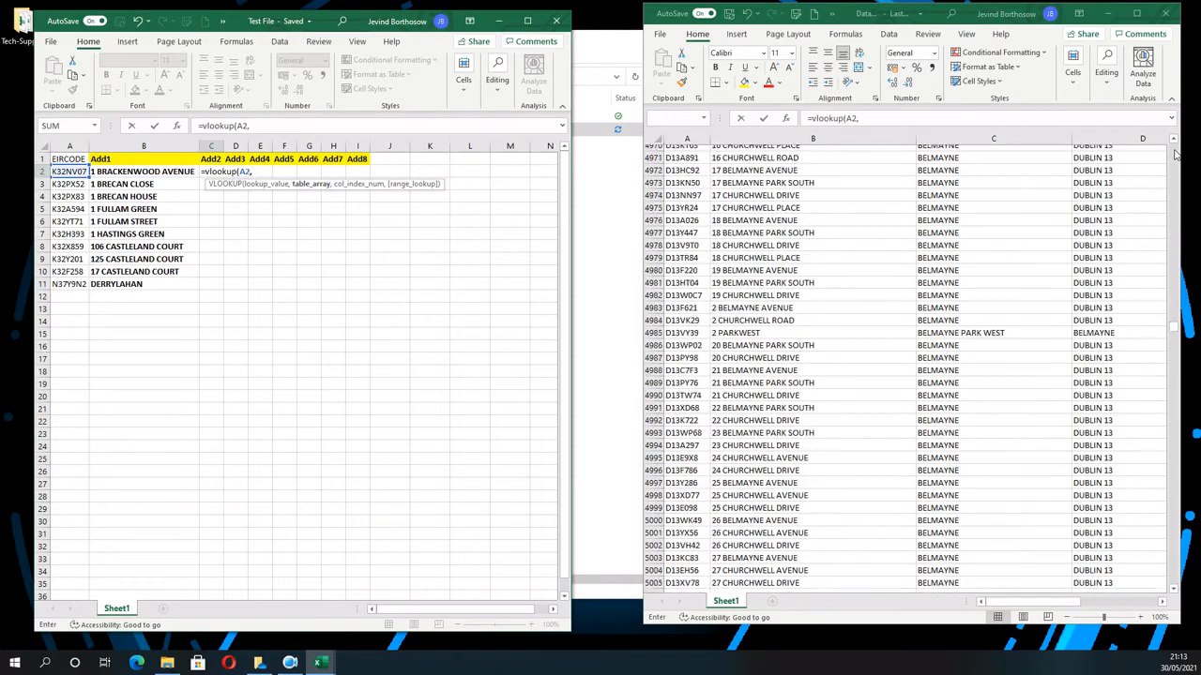
pyautogui.click(692, 228)
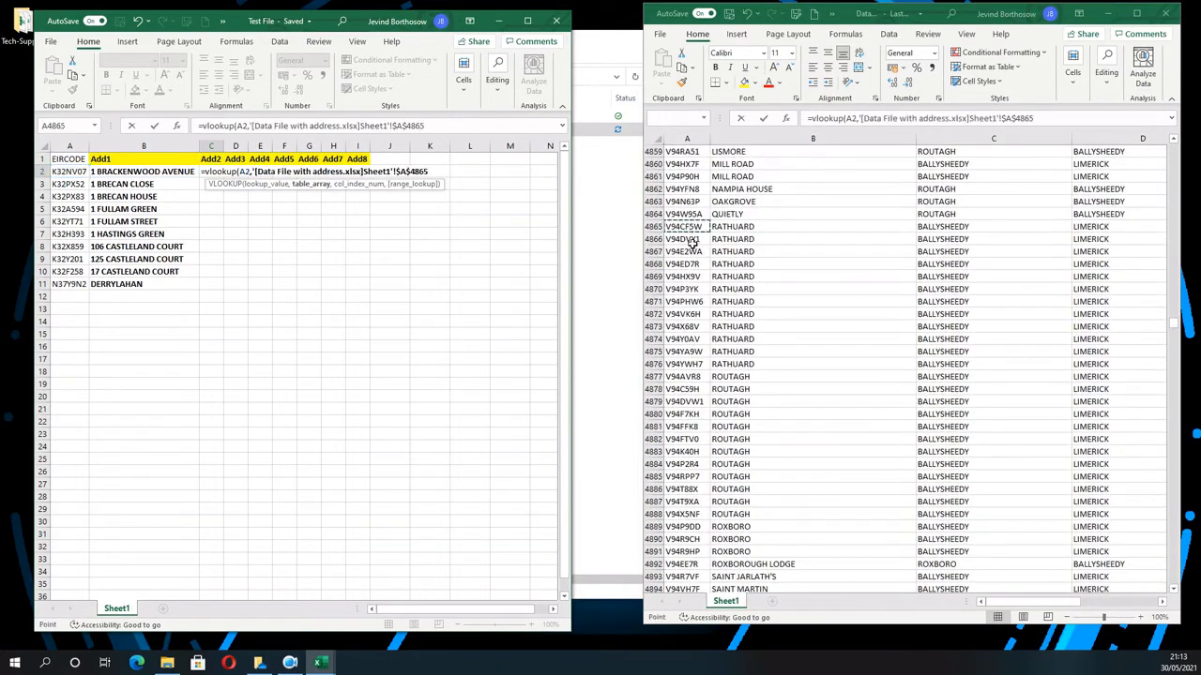
pyautogui.hotkey('ctrl', 'Up')
pyautogui.press('Down')
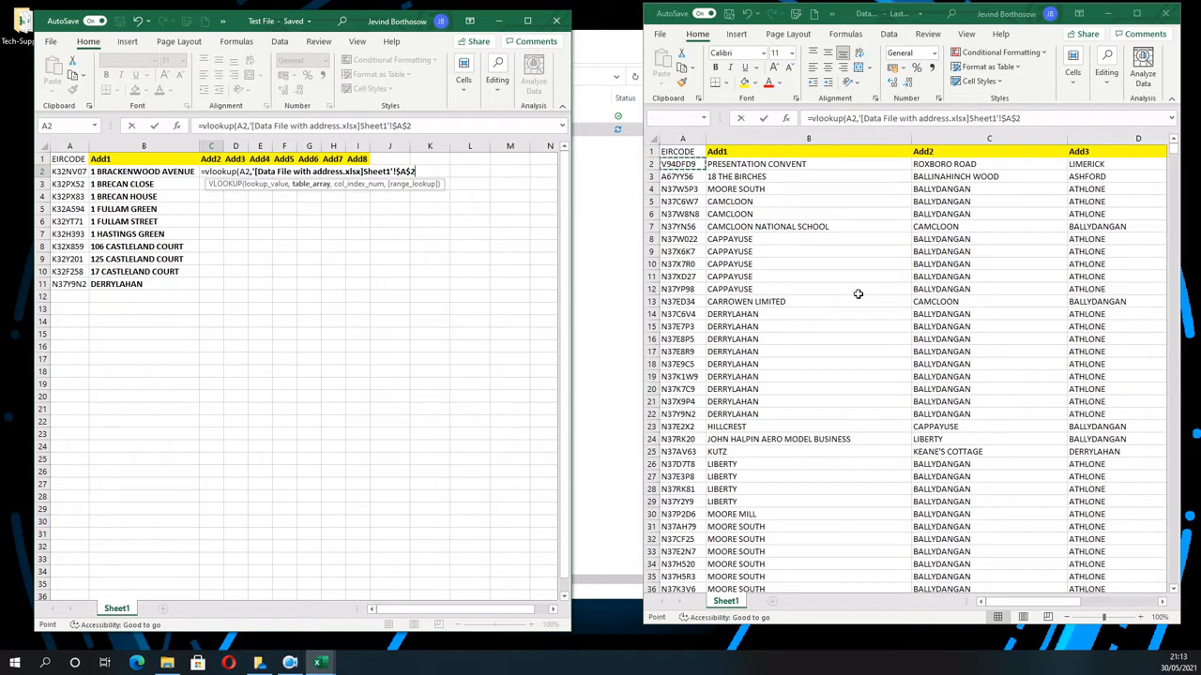
pyautogui.hotkey('shift', 'Right')
pyautogui.hotkey('shift', 'Right')
pyautogui.hotkey('shift', 'Right')
pyautogui.hotkey('shift', 'Right')
pyautogui.hotkey('shift', 'Right')
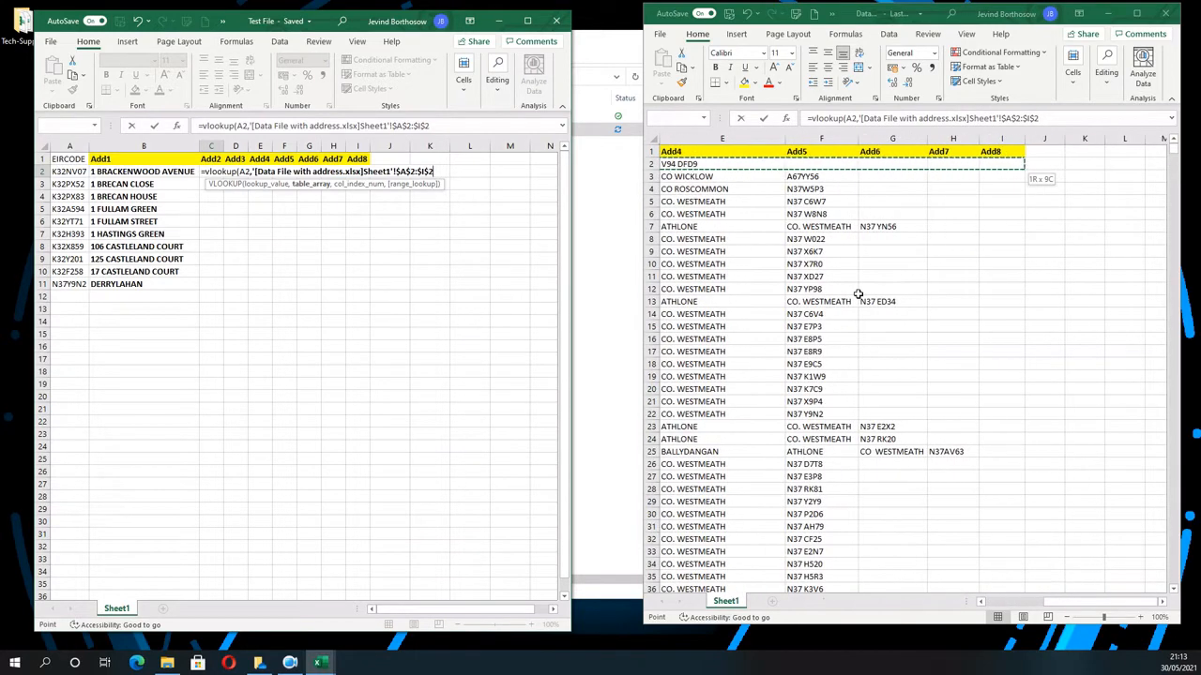
pyautogui.hotkey('ctrl', 'shift', 'Down')
pyautogui.hotkey('shift', 'Up')
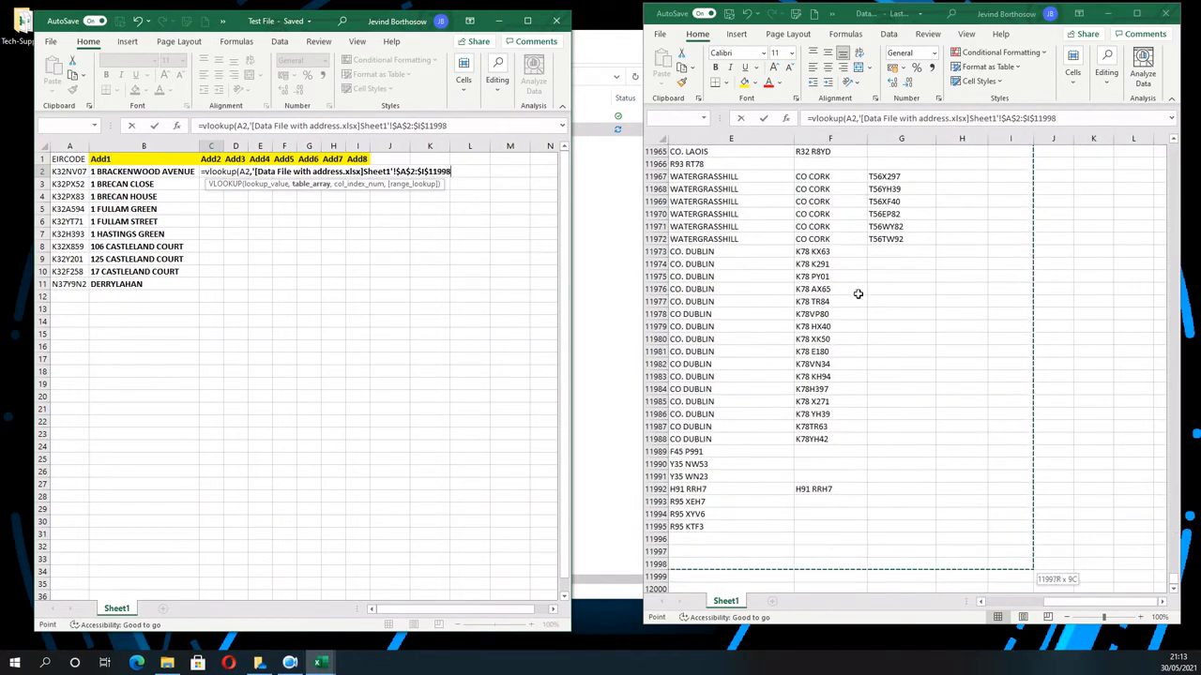
# Complete the C2 formula with column index 3 and FALSE for an exact match, and autofit column C
pyautogui.write(',')
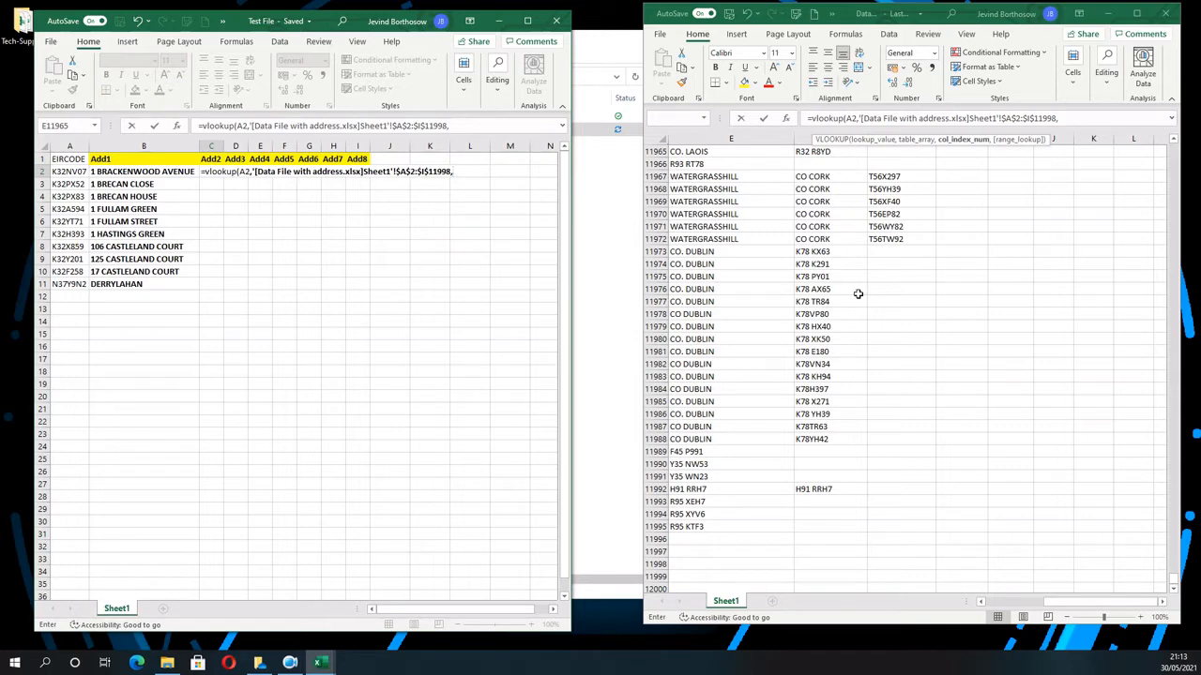
pyautogui.write('3,')
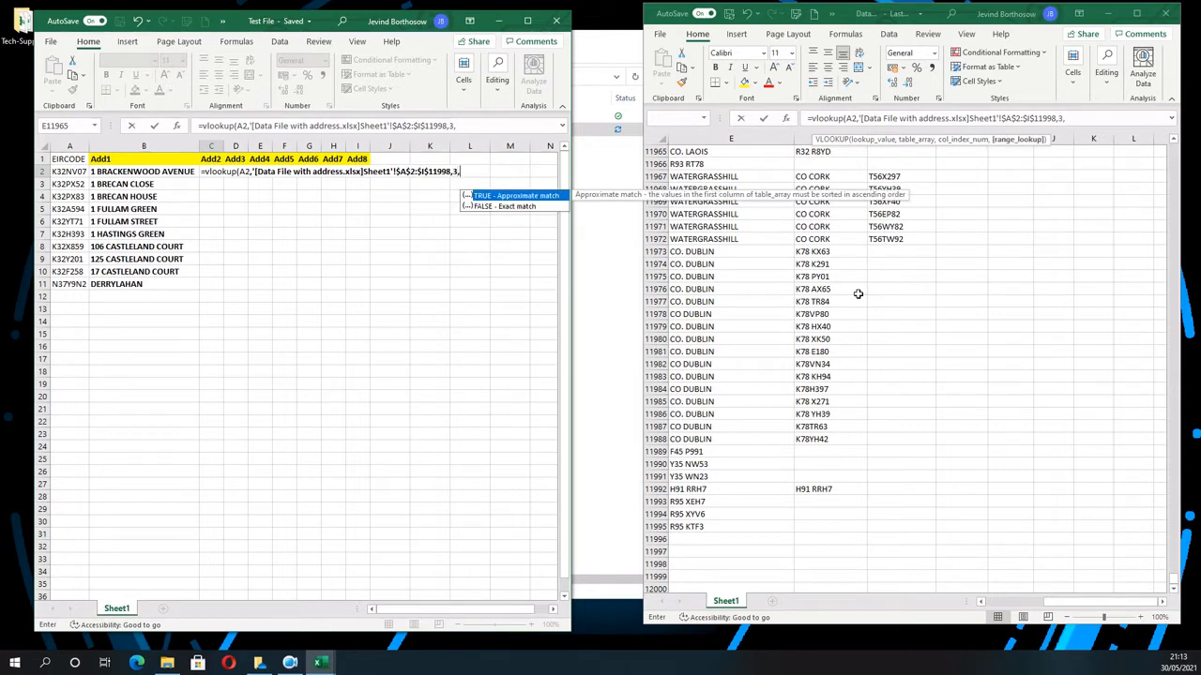
pyautogui.write('false)')
pyautogui.press('Return')
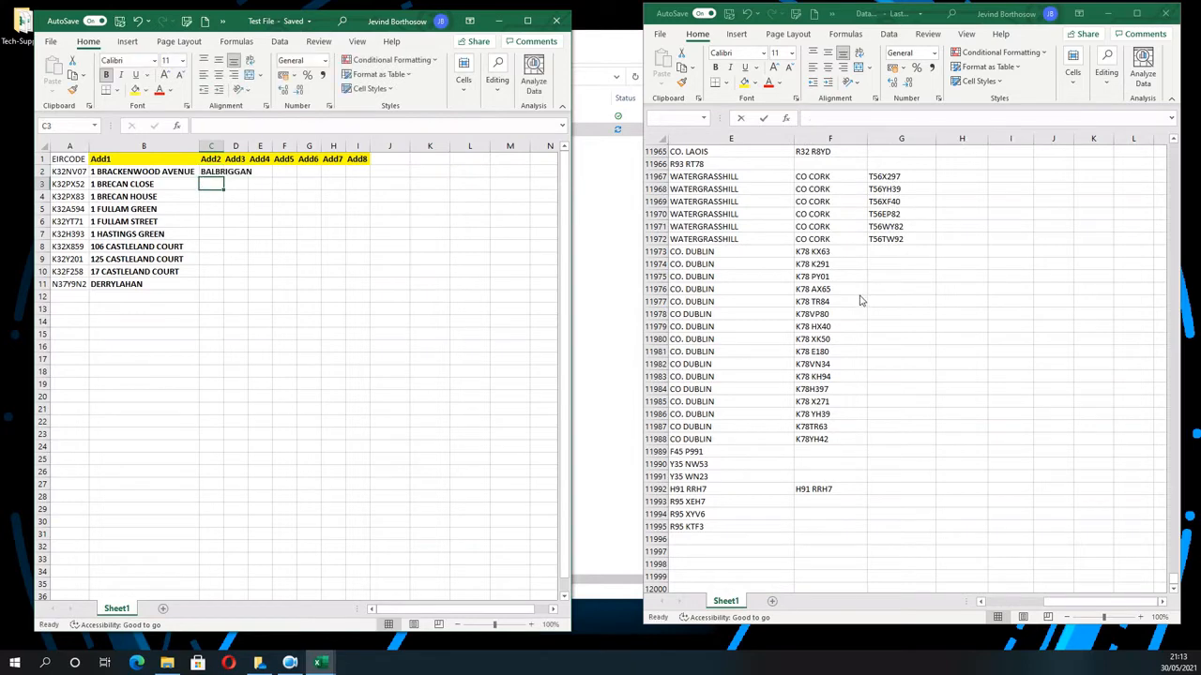
pyautogui.doubleClick(225, 147)
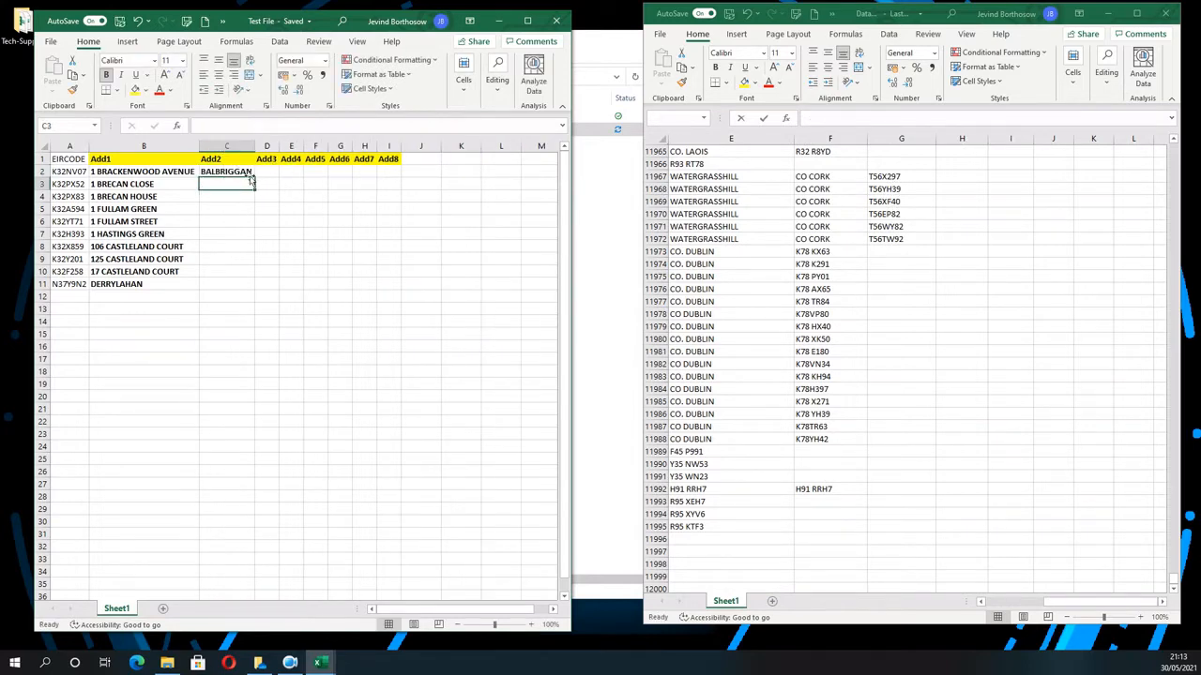
# Start a VLOOKUP formula in cell D2 of Test File with A2 as the lookup value
pyautogui.click(245, 172)
pyautogui.click(267, 174)
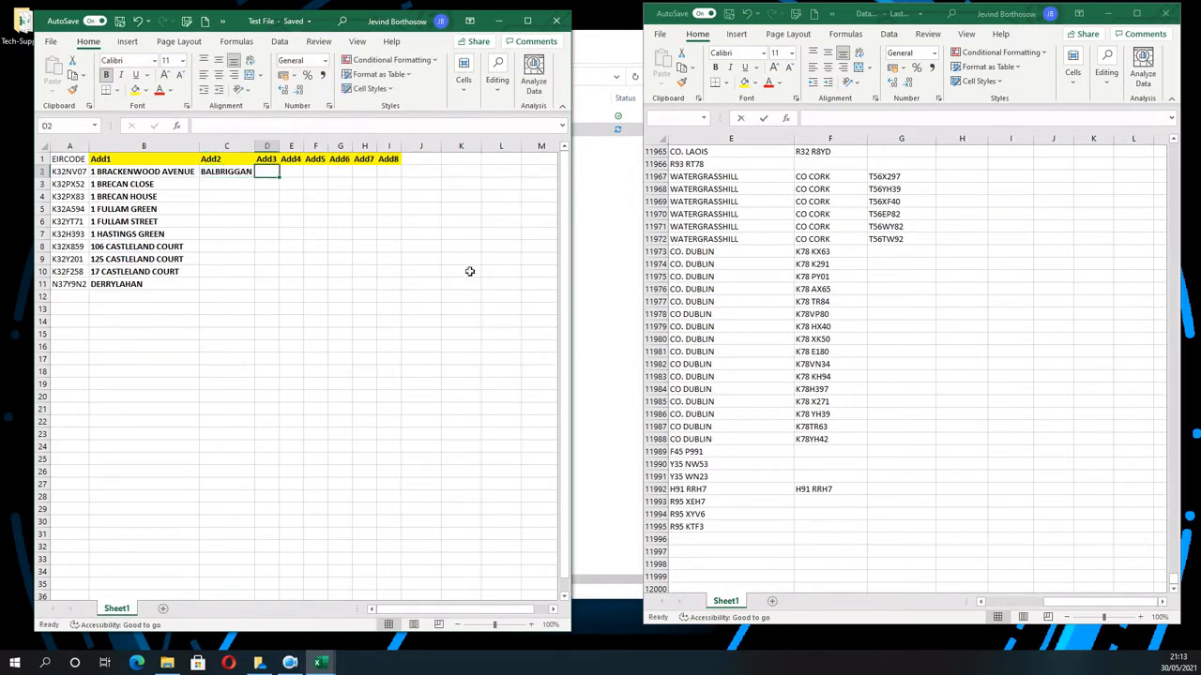
pyautogui.write('=vlook')
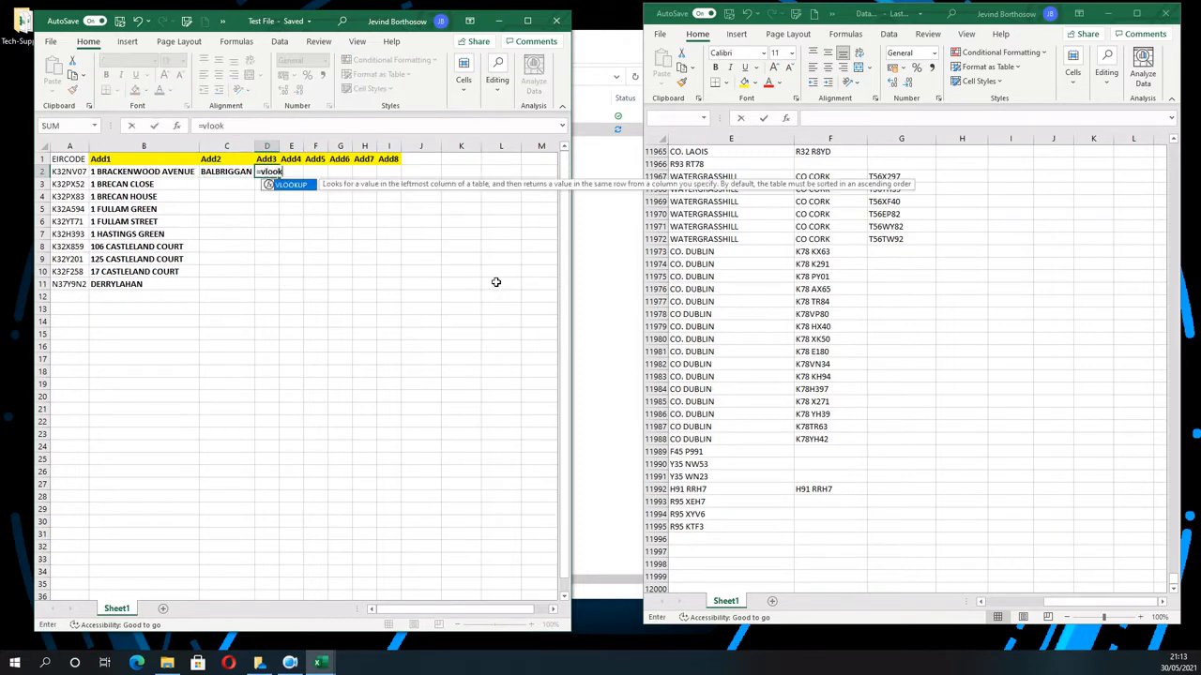
pyautogui.write('up(')
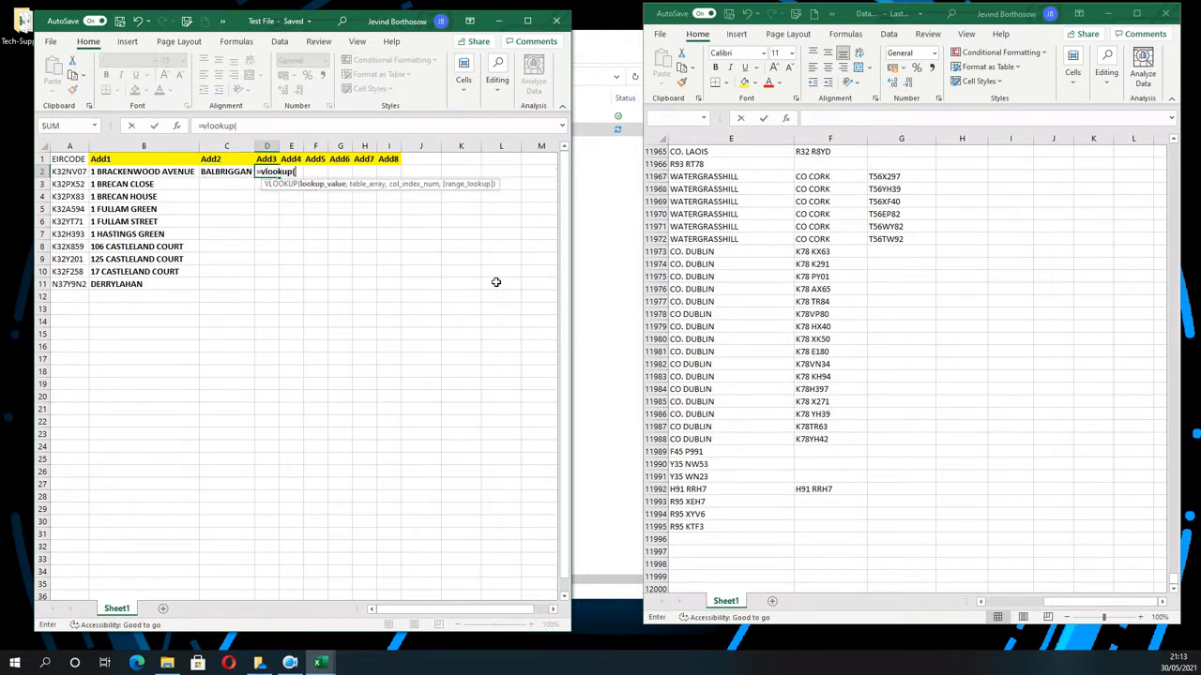
pyautogui.click(69, 173)
pyautogui.write(',')
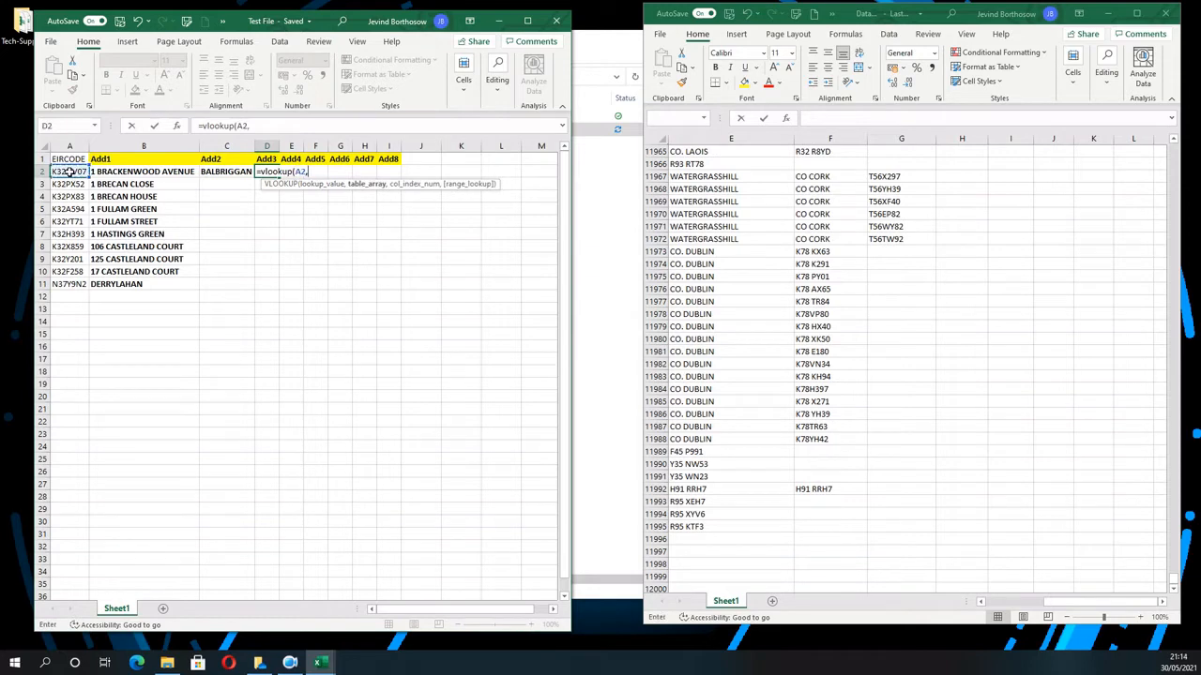
# Set the D2 formula's table array to $A$2:$I$11998 on Sheet1 of Data File with address.xlsx
pyautogui.click(695, 353)
pyautogui.press('Left')
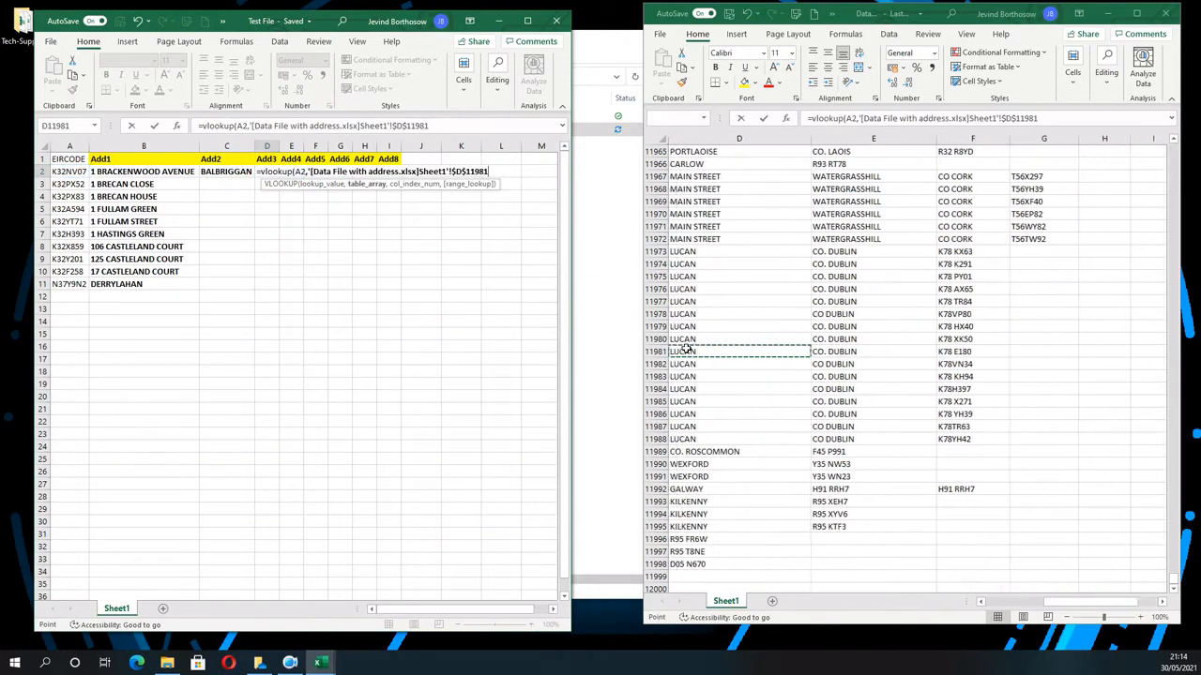
pyautogui.hotkey('ctrl', 'Left')
pyautogui.hotkey('ctrl', 'Up')
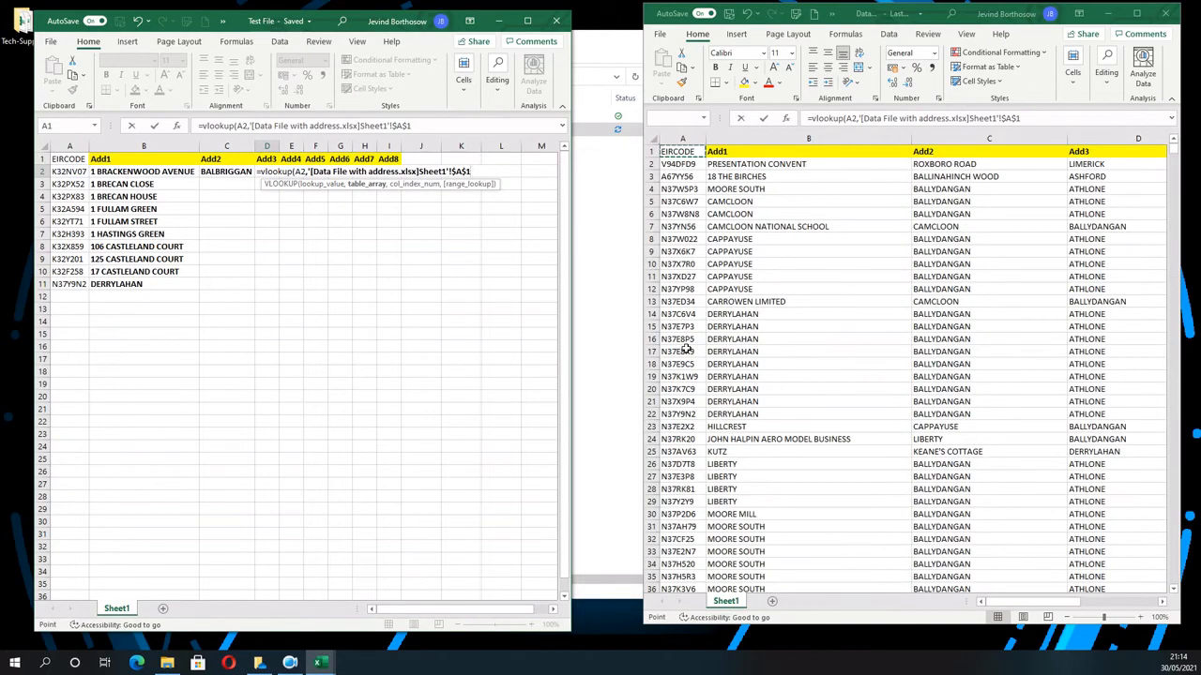
pyautogui.press('Down')
pyautogui.hotkey('shift', 'Right')
pyautogui.hotkey('shift', 'Right')
pyautogui.hotkey('shift', 'Right')
pyautogui.hotkey('shift', 'Right')
pyautogui.hotkey('shift', 'Right')
pyautogui.hotkey('shift', 'Right')
pyautogui.hotkey('shift', 'Right')
pyautogui.hotkey('shift', 'Right')
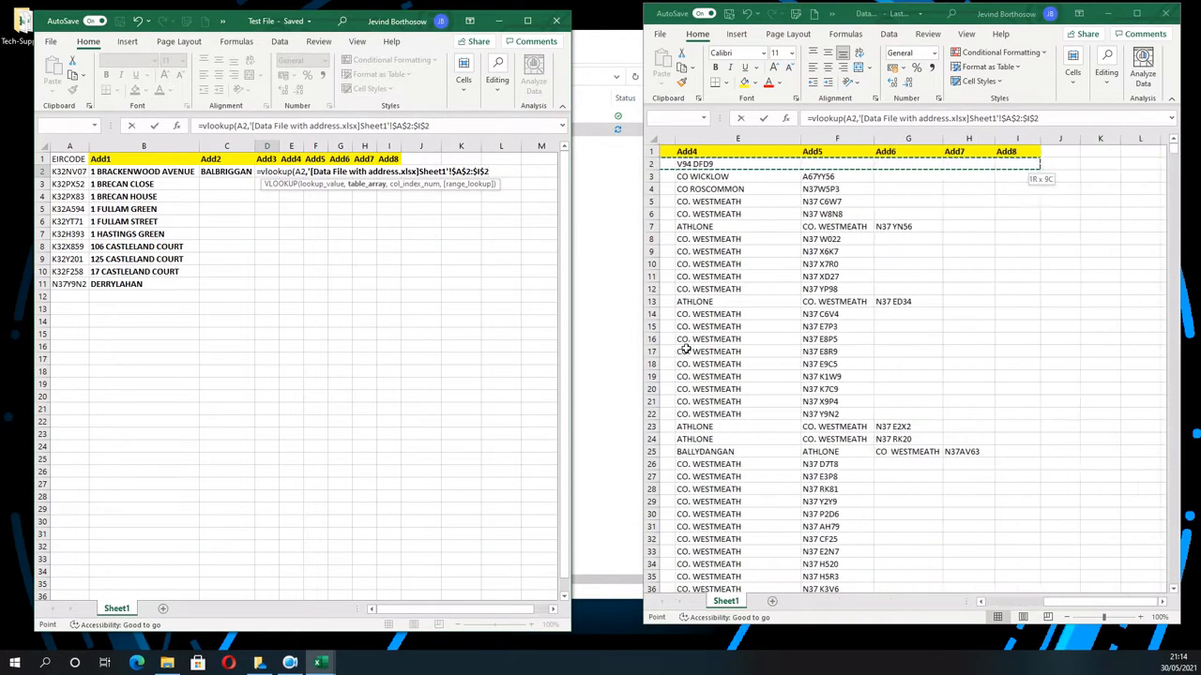
pyautogui.hotkey('shift', 'Down')
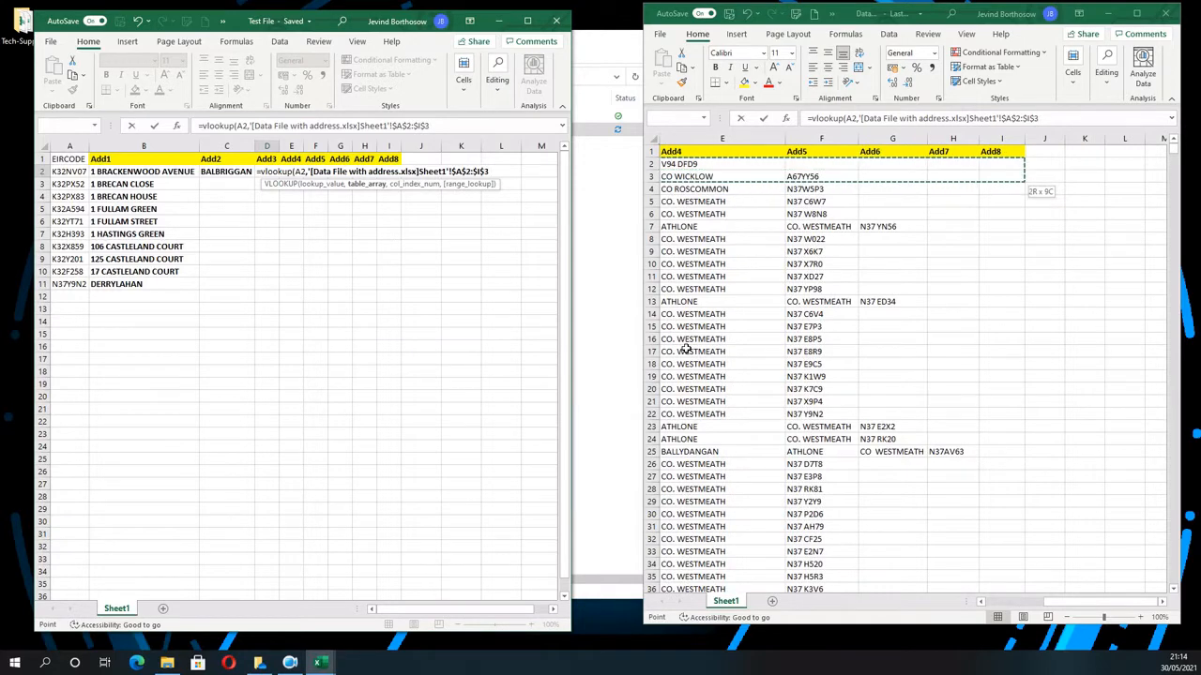
pyautogui.hotkey('ctrl', 'shift', 'Down')
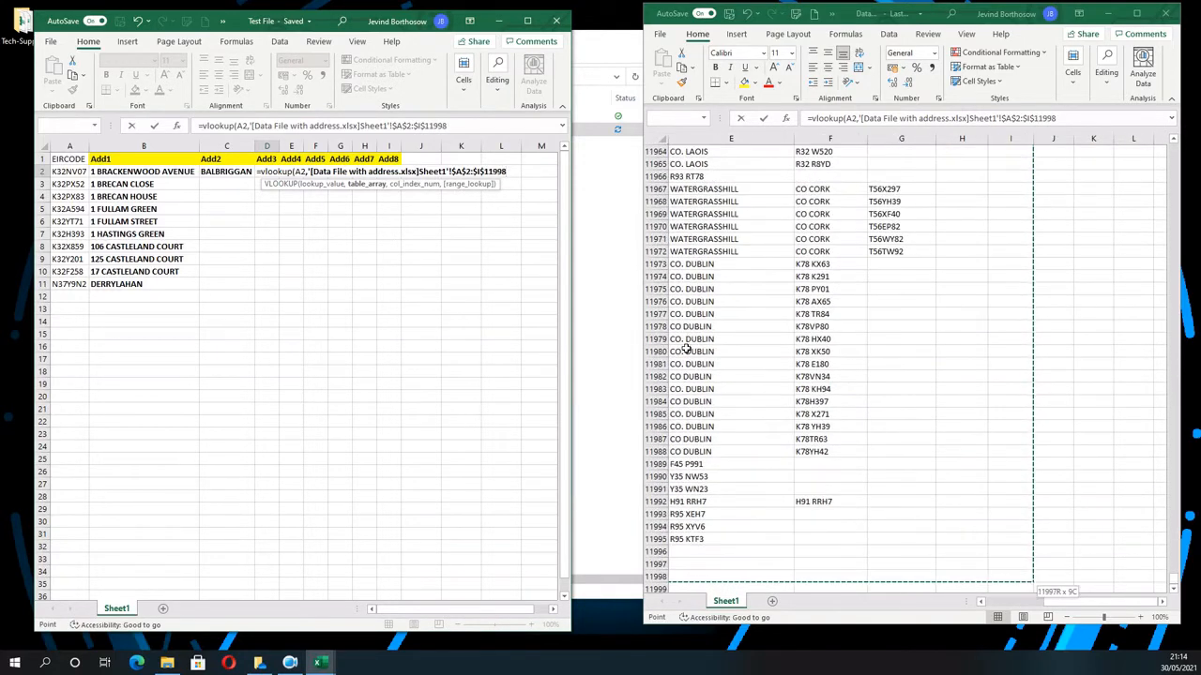
# Complete the D2 formula with column index 3 and FALSE for an exact match
pyautogui.write(',')
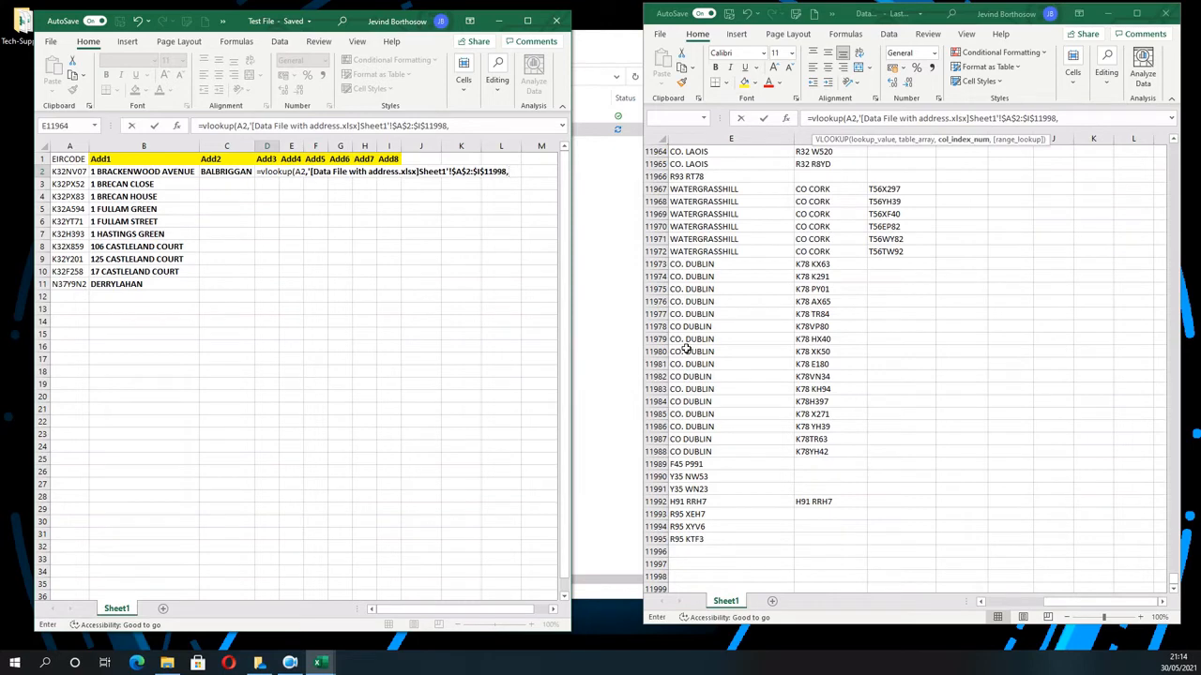
pyautogui.write('3,false')
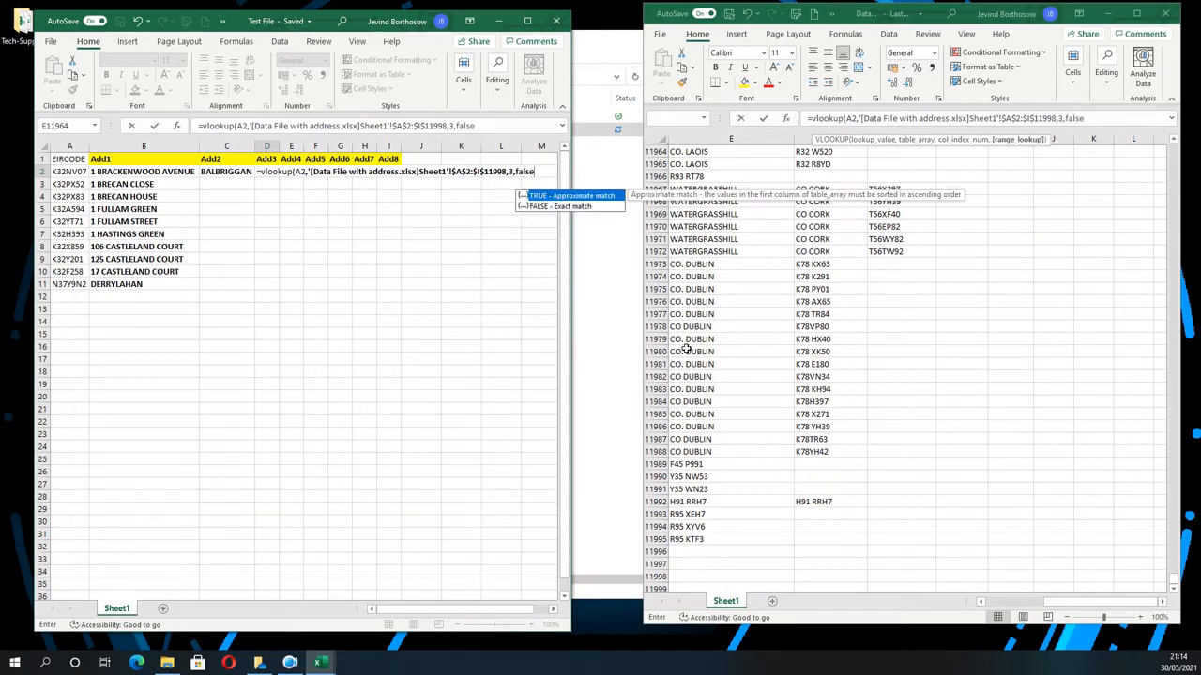
pyautogui.press('Return')
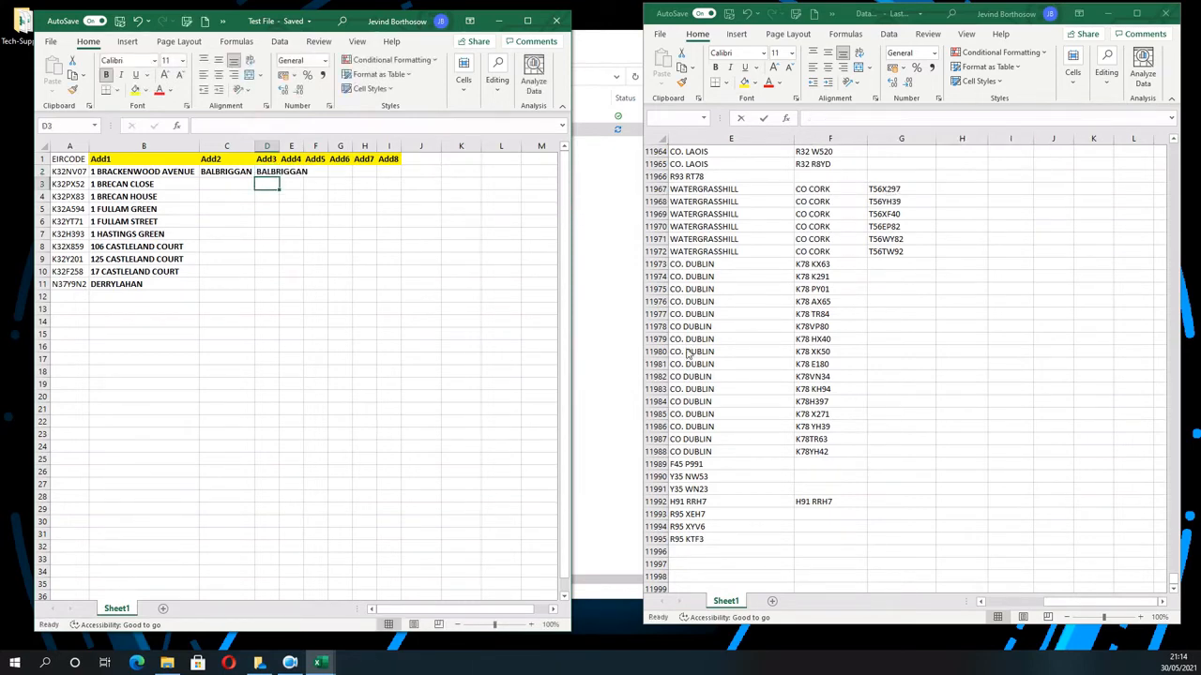
# Widen column D to fit its contents and change the column index in the D2 formula to 4
pyautogui.moveTo(278, 147); pyautogui.dragTo(310, 147)
pyautogui.click(291, 172)
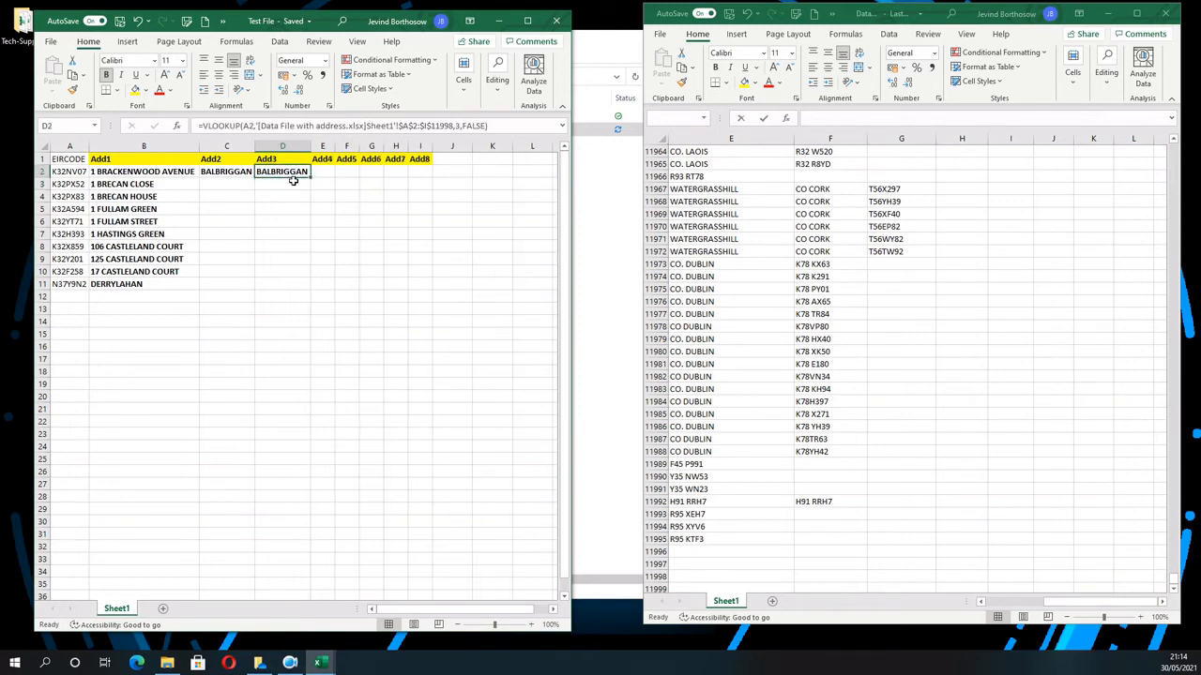
pyautogui.doubleClick(293, 178)
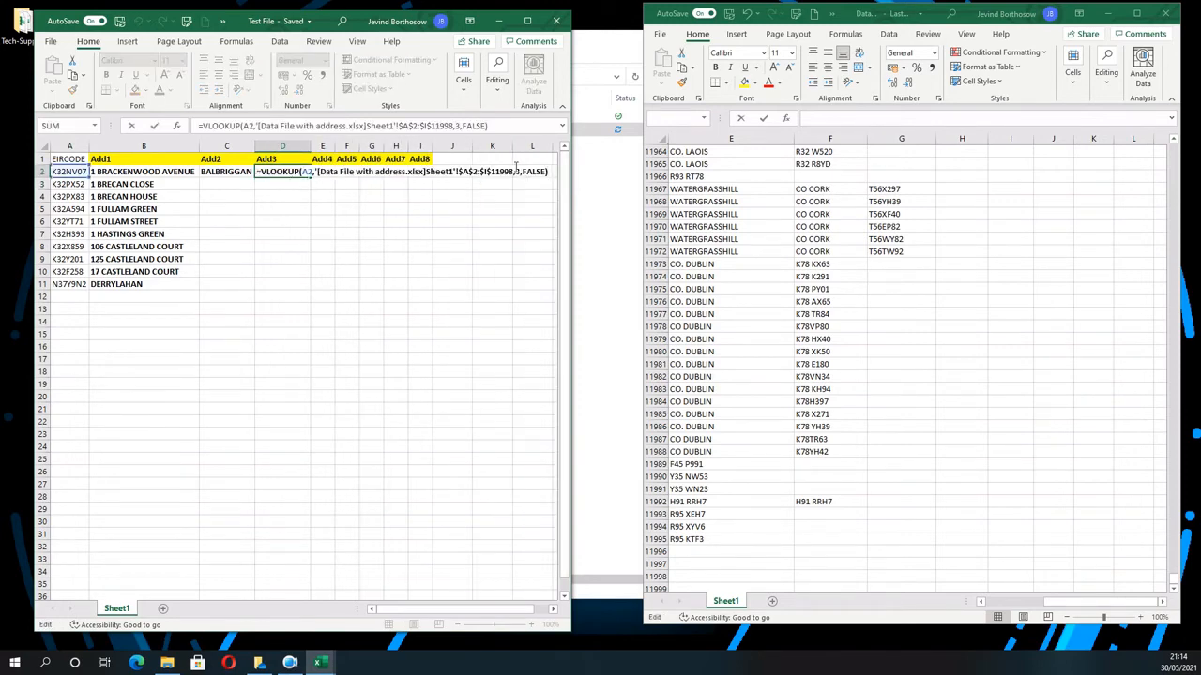
pyautogui.doubleClick(249, 177)
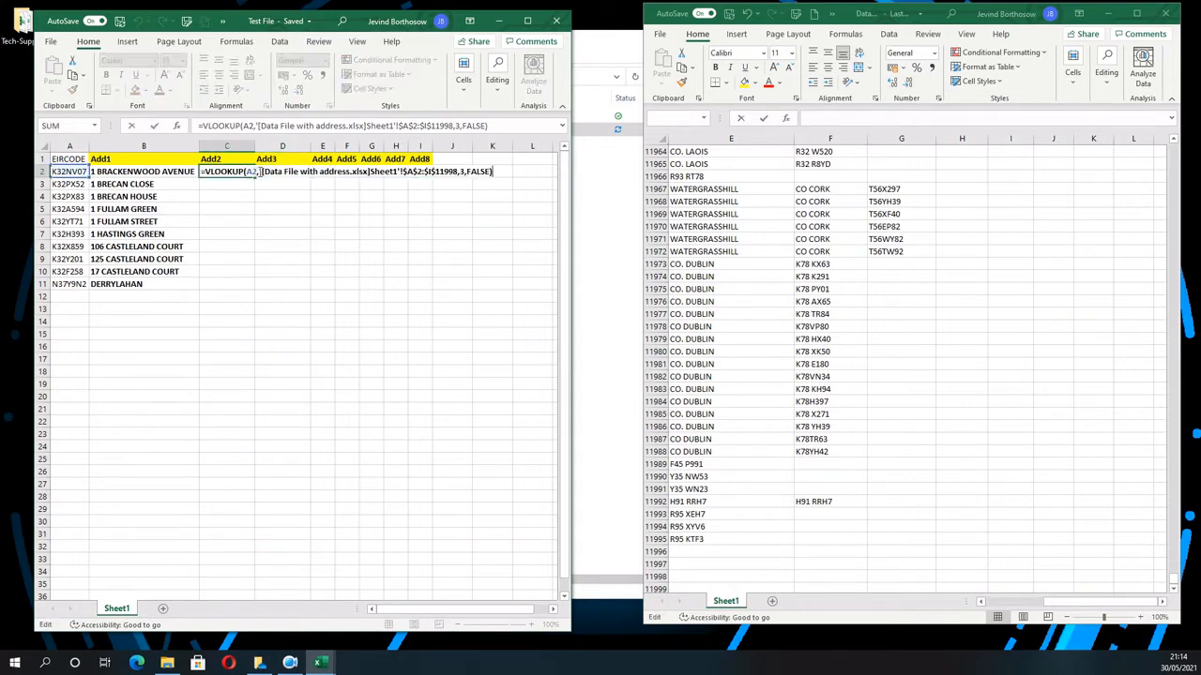
pyautogui.press('Escape')
pyautogui.doubleClick(272, 173)
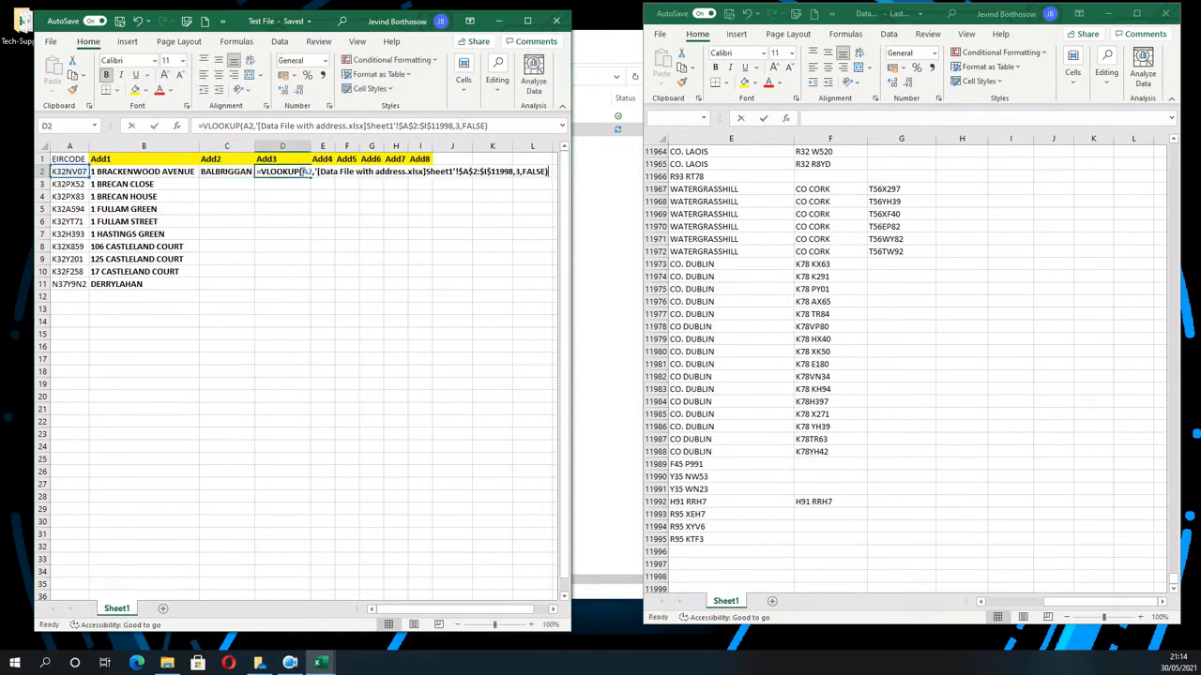
pyautogui.click(516, 171)
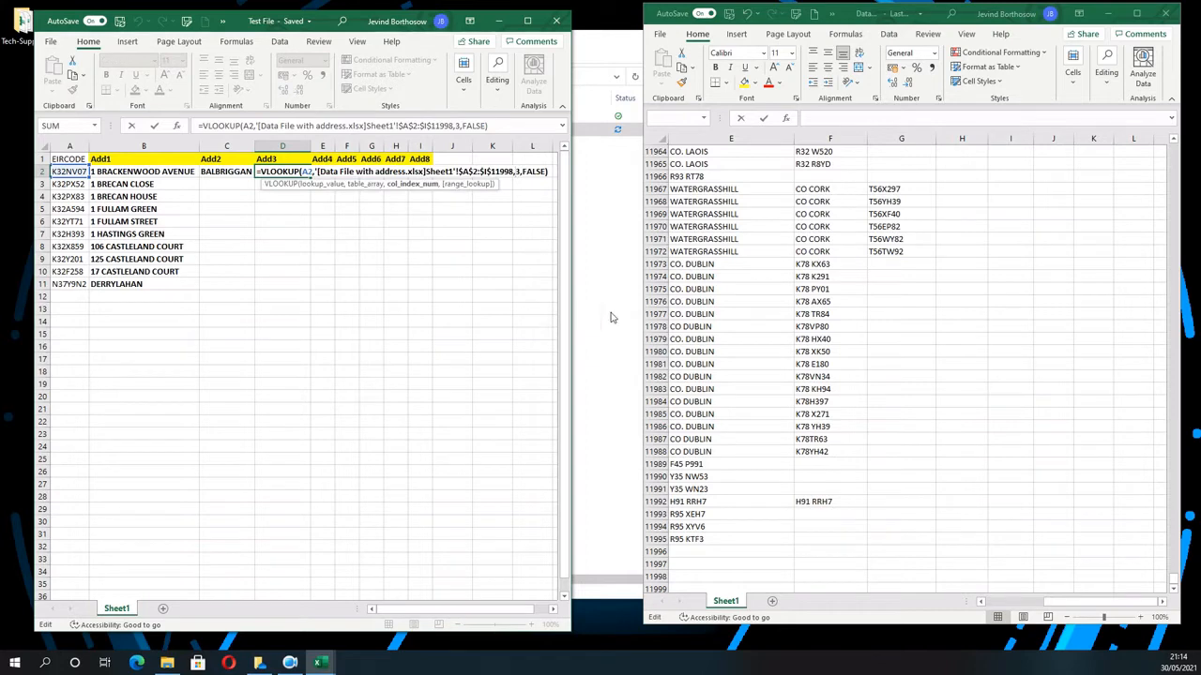
pyautogui.press('BackSpace')
pyautogui.write('4')
pyautogui.press('Return')
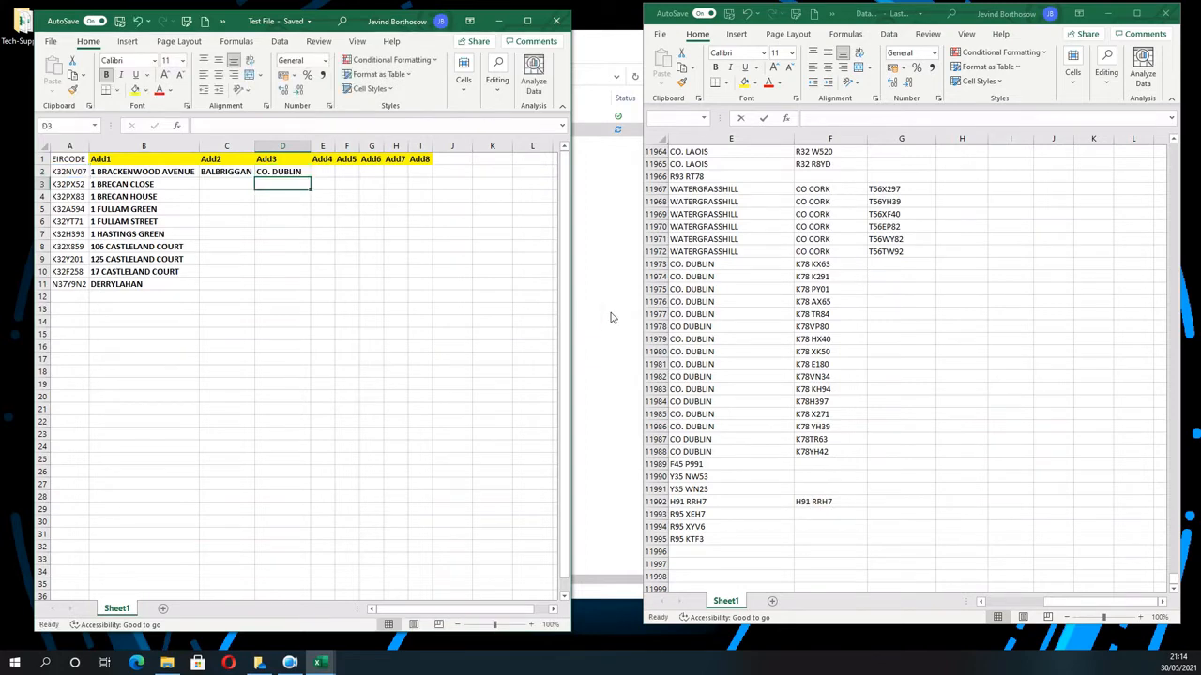
# Find the Eircode from A2 in Data File with address and check its row's address fields from column B to column E
pyautogui.click(1001, 601)
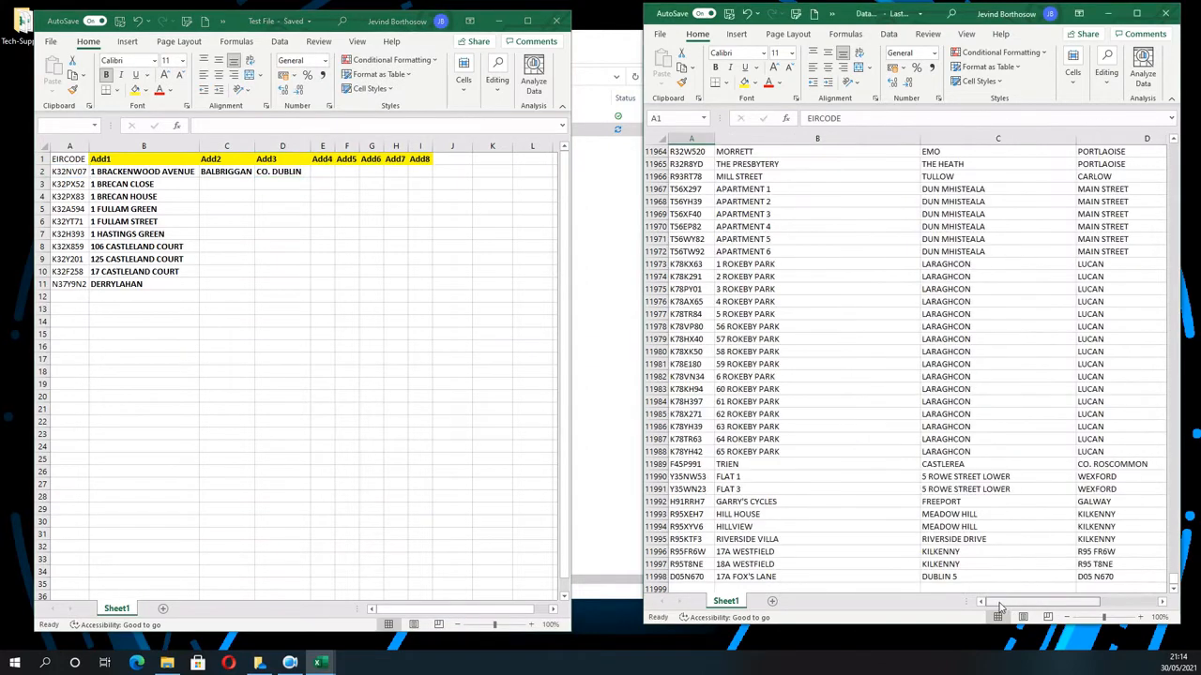
pyautogui.click(58, 169)
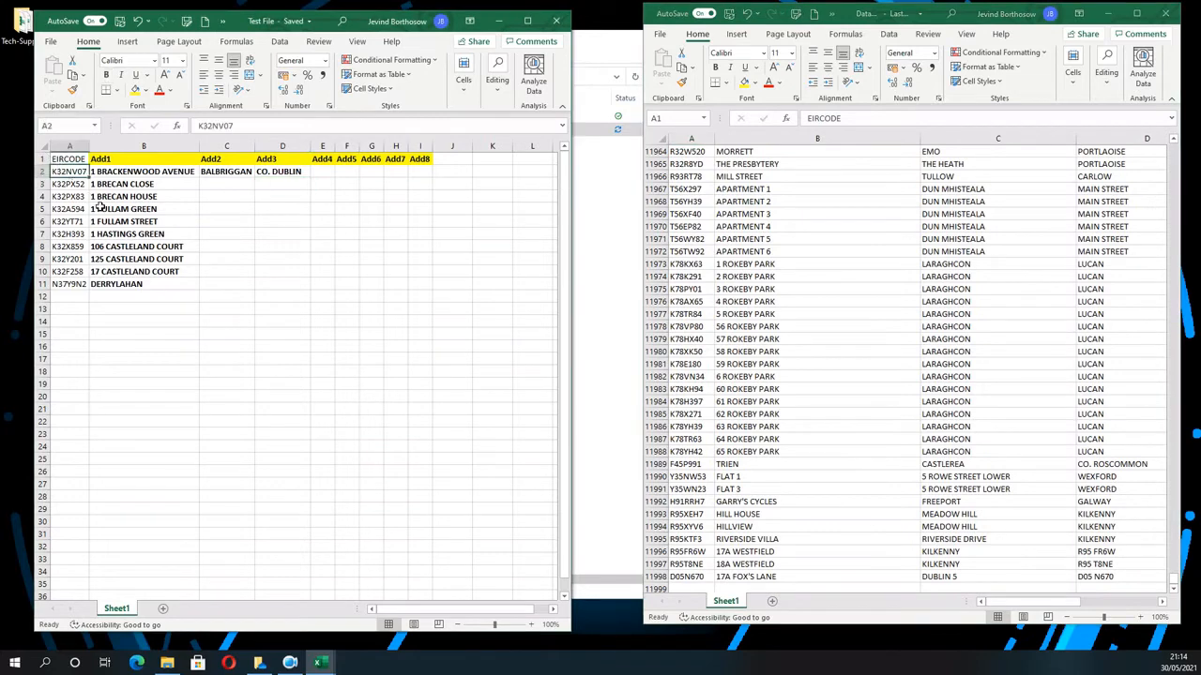
pyautogui.hotkey('ctrl', 'c')
pyautogui.click(803, 308)
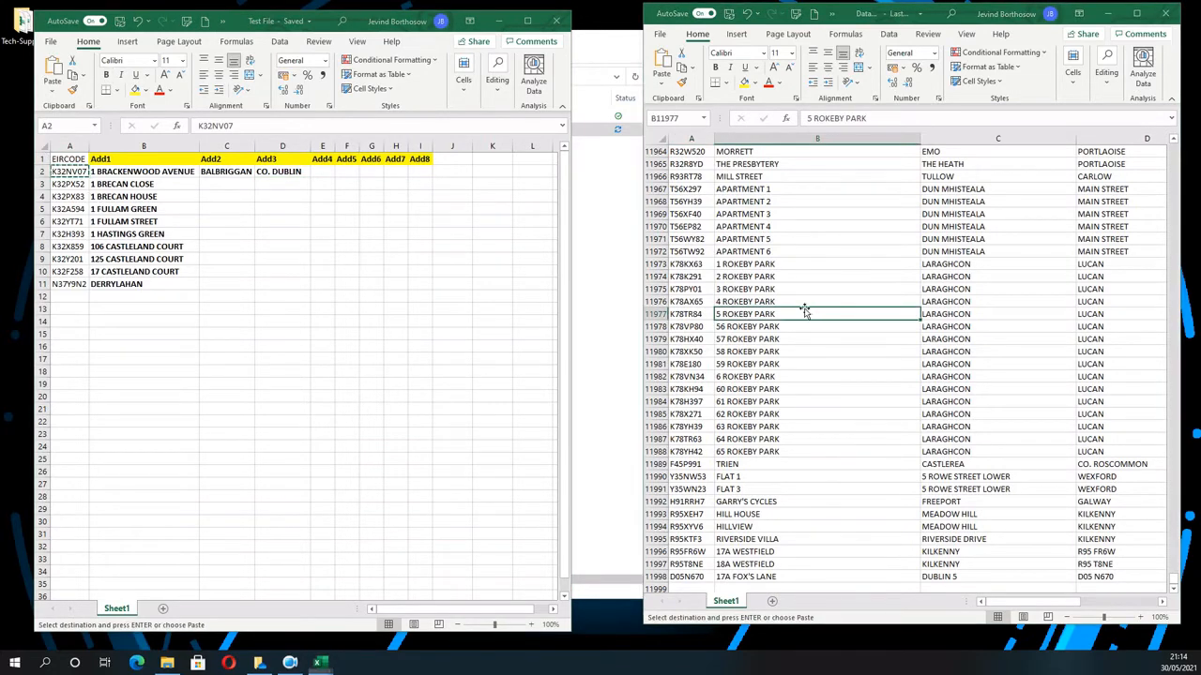
pyautogui.hotkey('ctrl', 'f')
pyautogui.hotkey('ctrl', 'v')
pyautogui.press('Return')
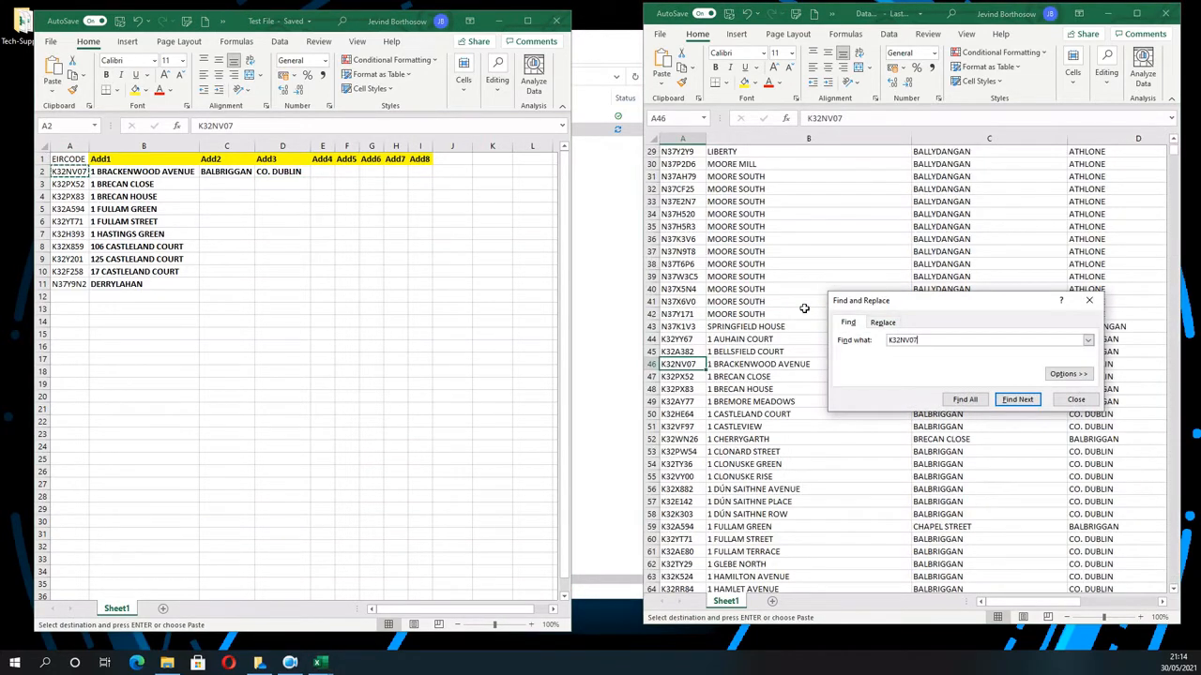
pyautogui.press('Escape')
pyautogui.press('Right')
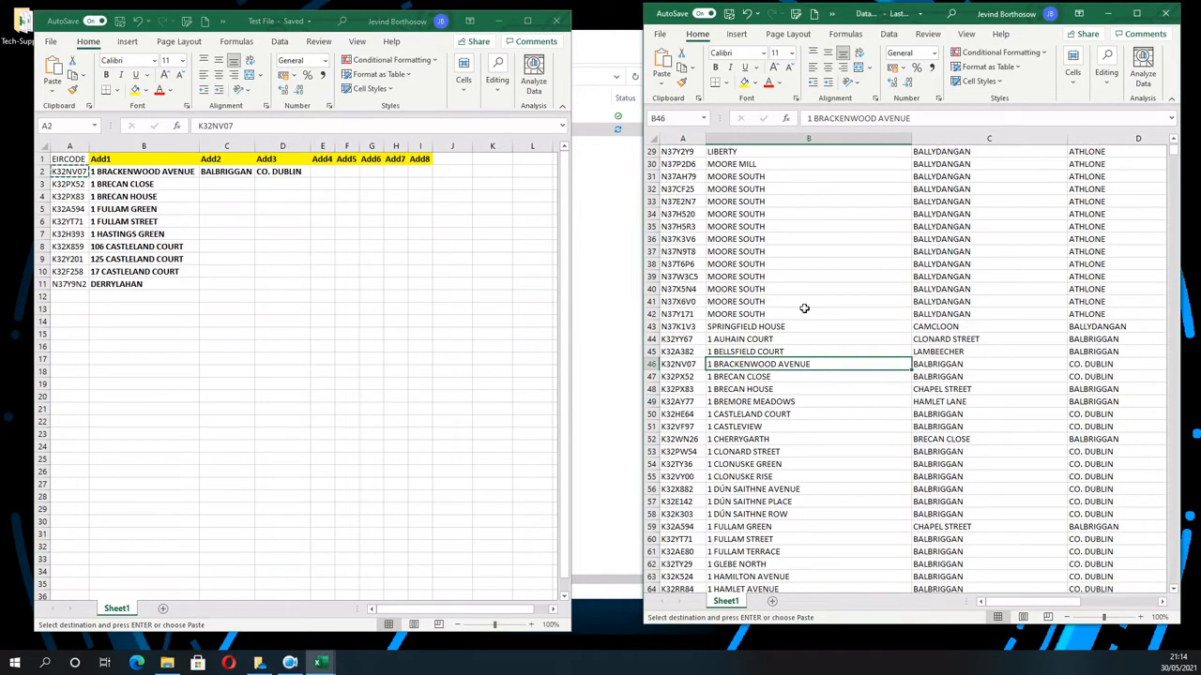
pyautogui.press('Right')
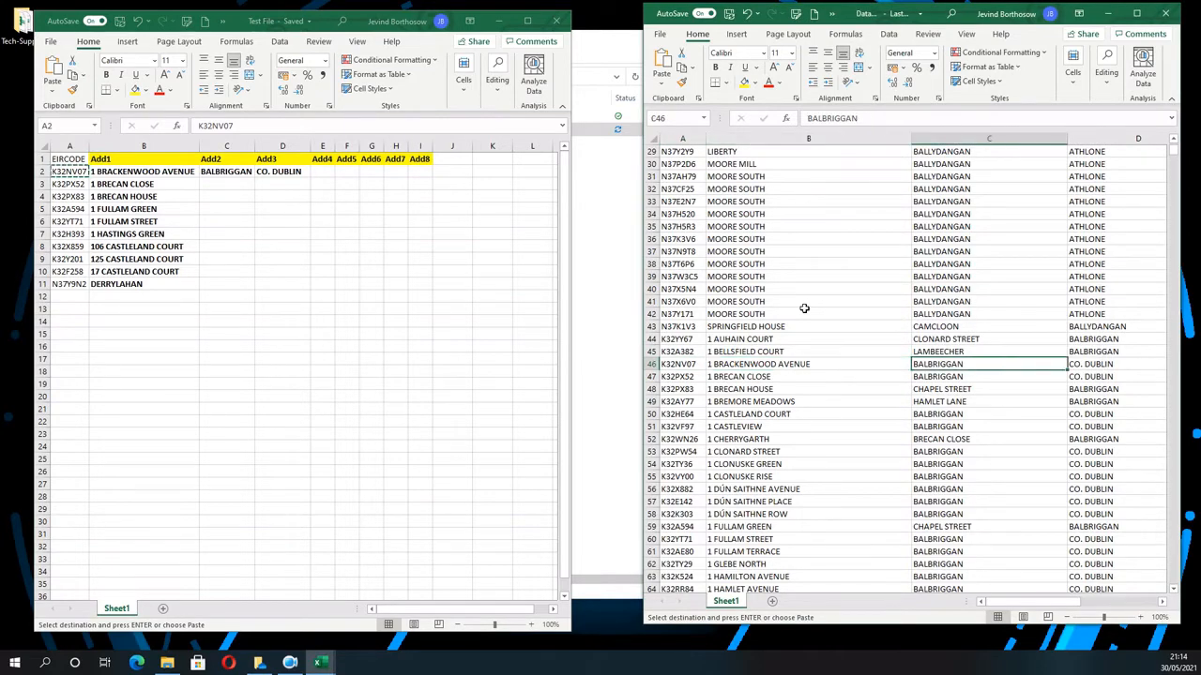
pyautogui.press('Right')
pyautogui.press('Right')
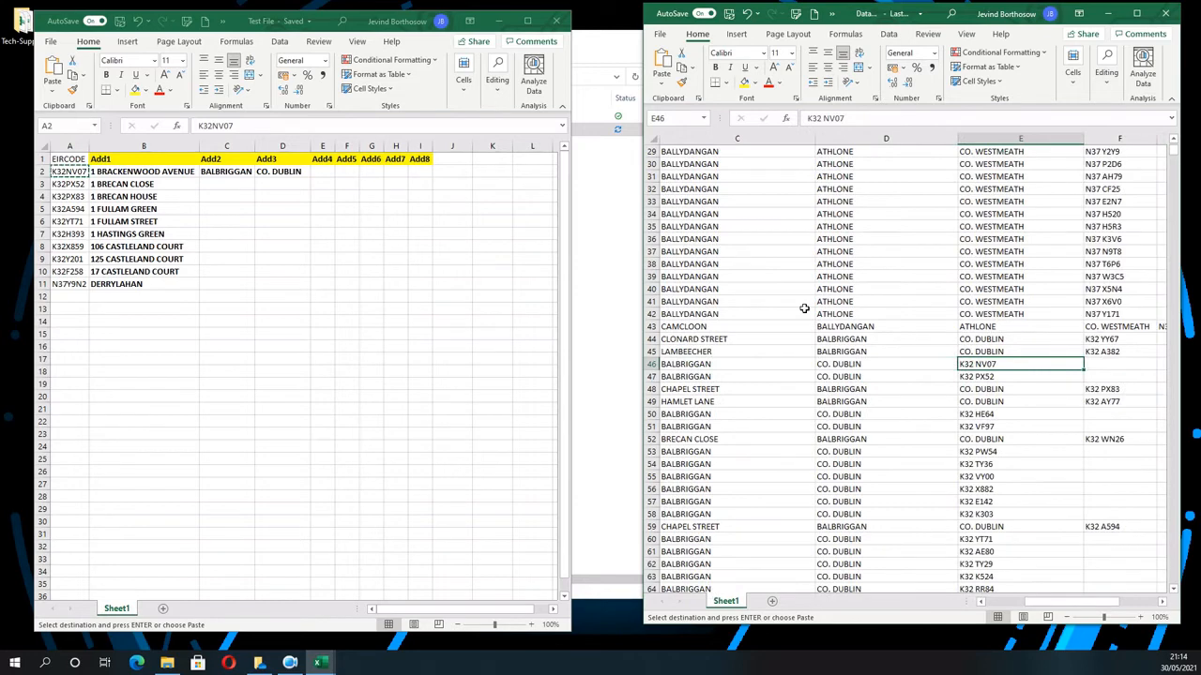
# Start a VLOOKUP formula in cell E2 of Test File with A2 as the lookup value
pyautogui.click(321, 172)
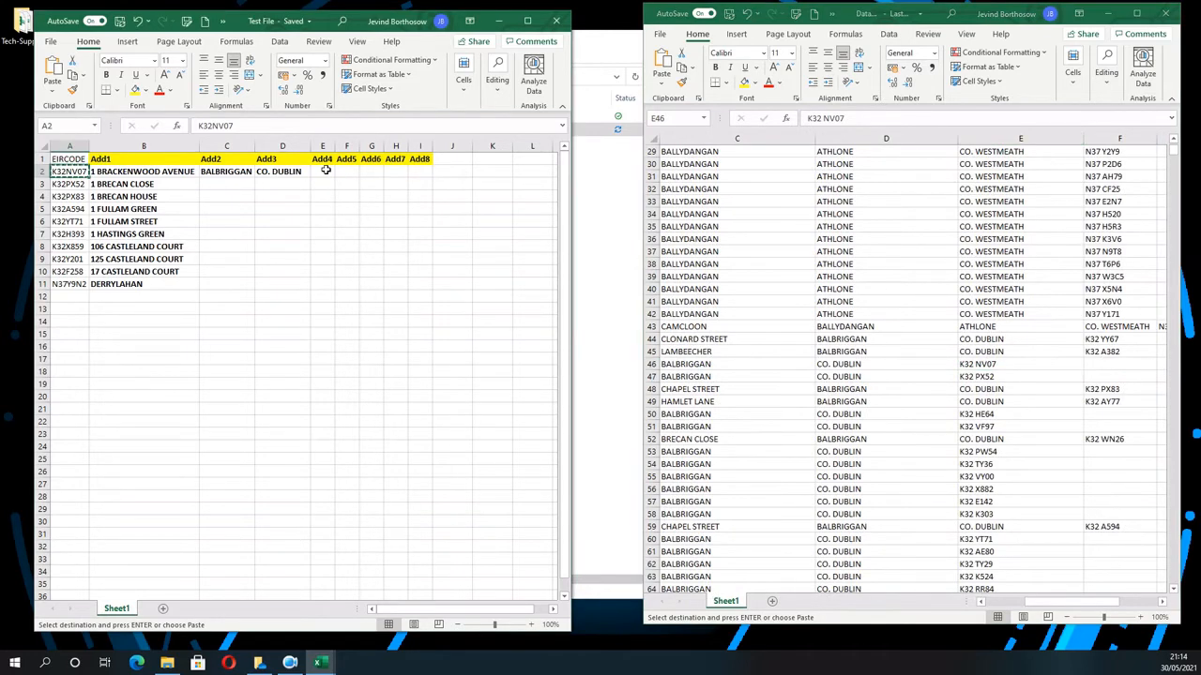
pyautogui.write('=v')
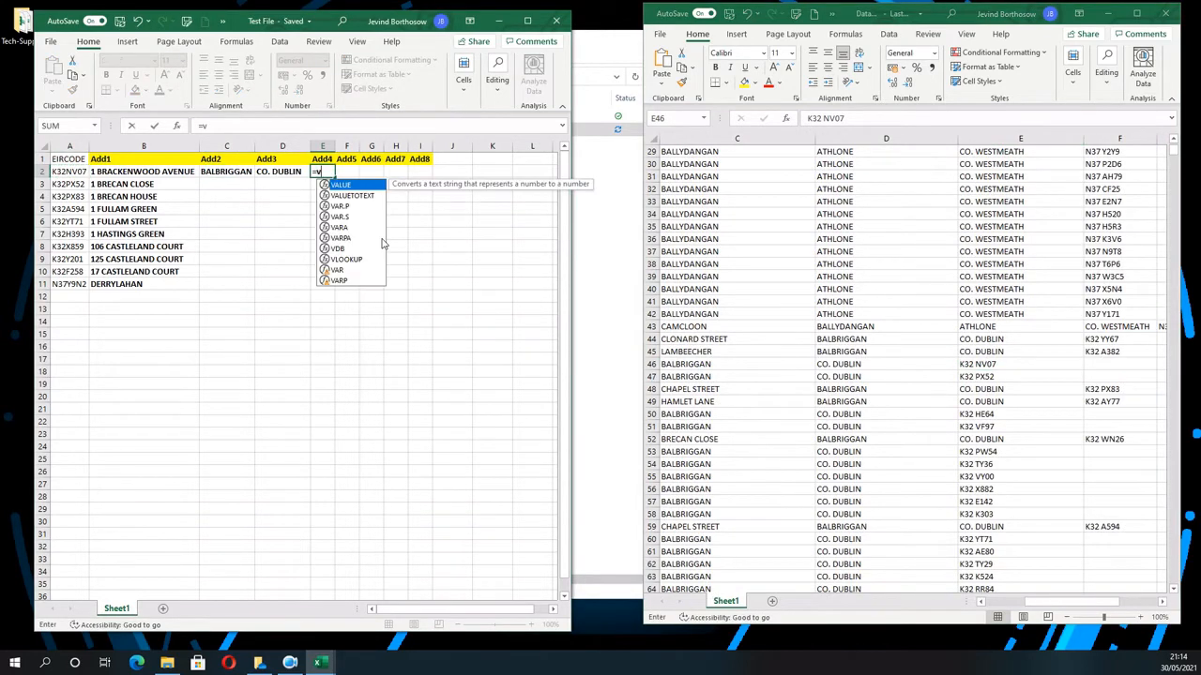
pyautogui.write('lookup(')
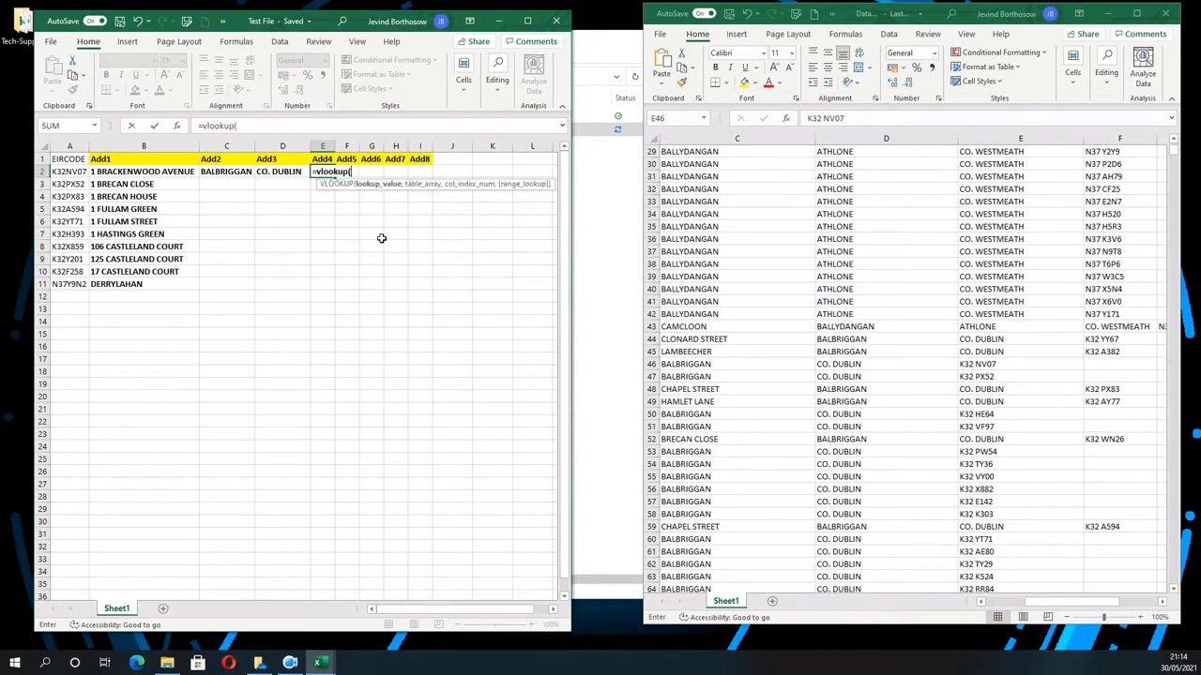
pyautogui.press('Left')
pyautogui.press('Left')
pyautogui.press('Left')
pyautogui.press('Left')
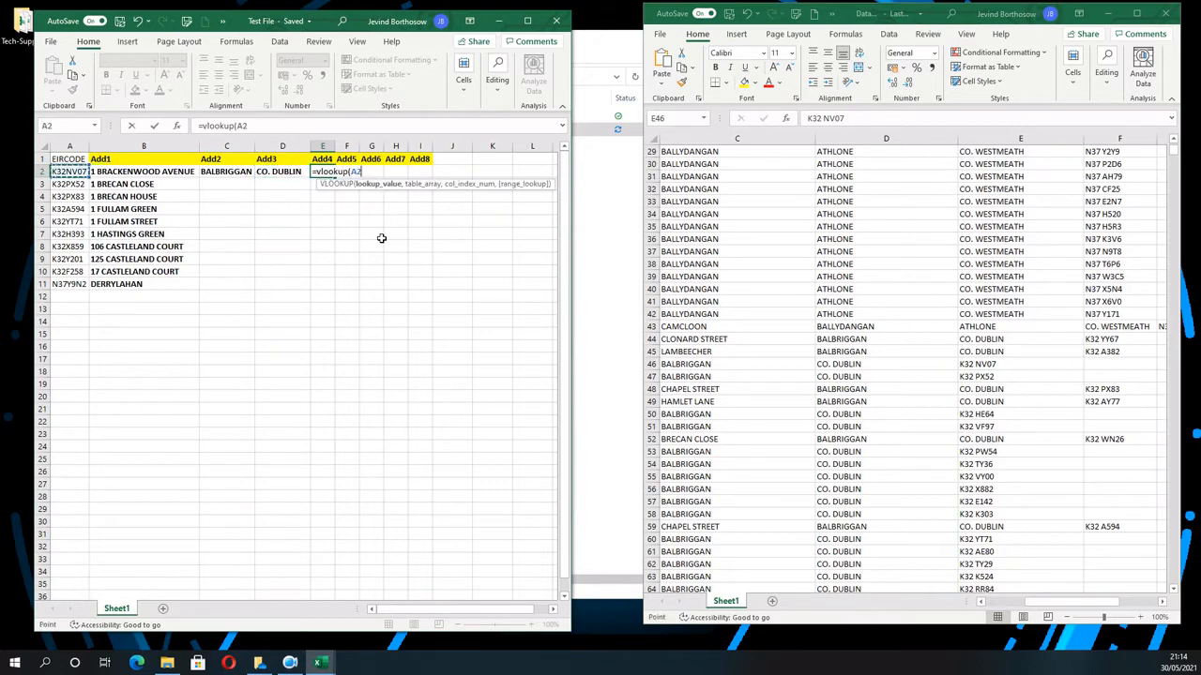
pyautogui.write(',')
# Set the E2 formula's table array to $A$2:$I$11998 on Sheet1 of Data File with address.xlsx
pyautogui.moveTo(1048, 601); pyautogui.dragTo(990, 602)
pyautogui.click(683, 489)
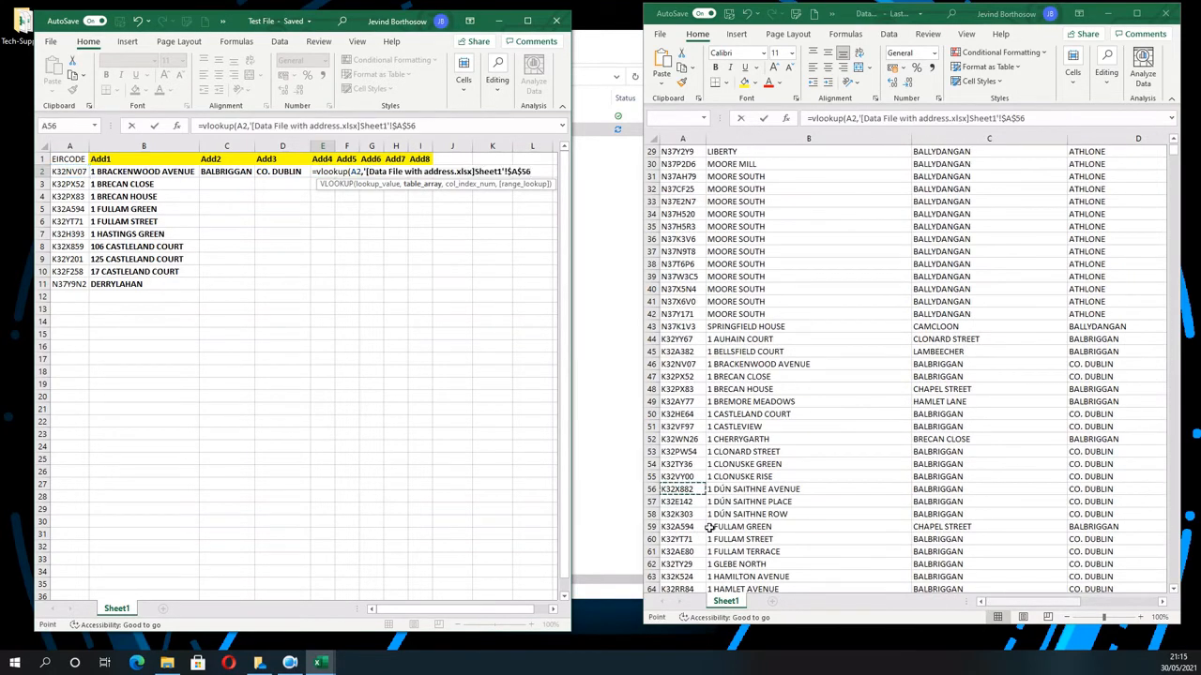
pyautogui.hotkey('ctrl', 'Up')
pyautogui.press('Down')
pyautogui.hotkey('shift', 'Right')
pyautogui.hotkey('shift', 'Right')
pyautogui.hotkey('shift', 'Right')
pyautogui.hotkey('shift', 'Right')
pyautogui.hotkey('shift', 'Right')
pyautogui.hotkey('shift', 'Right')
pyautogui.hotkey('shift', 'Right')
pyautogui.hotkey('shift', 'Right')
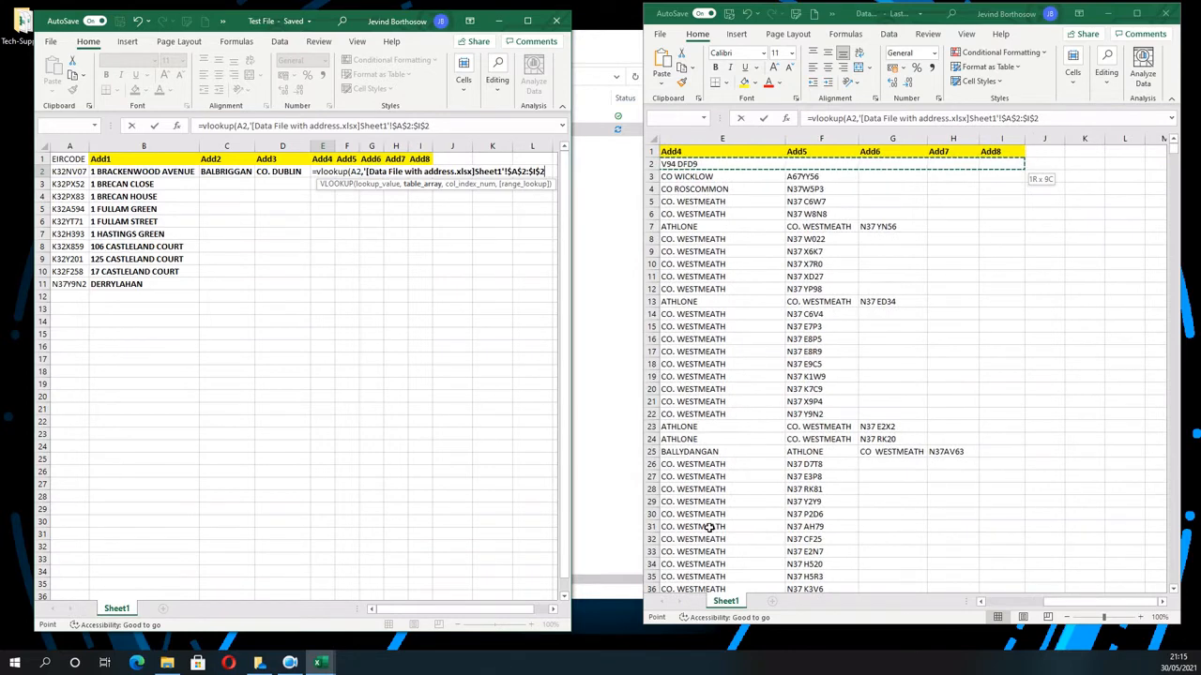
pyautogui.hotkey('ctrl', 'shift', 'Down')
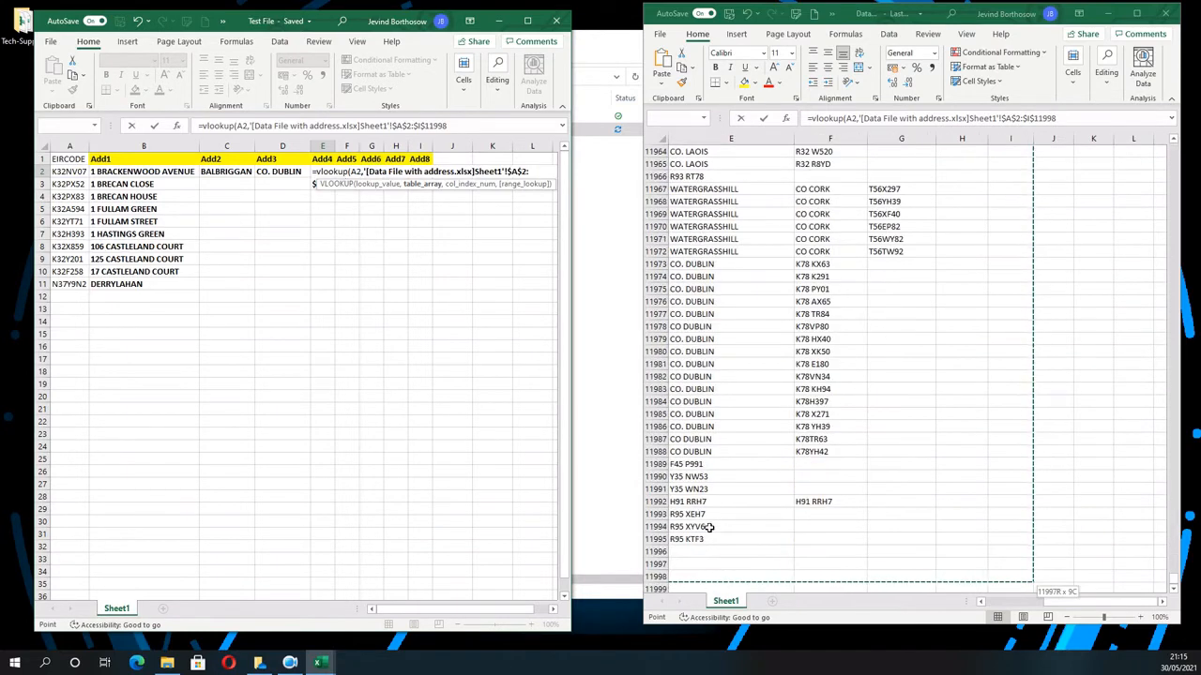
# Complete the E2 formula with column index 5 and FALSE for an exact match, and autofit column E
pyautogui.write(',')
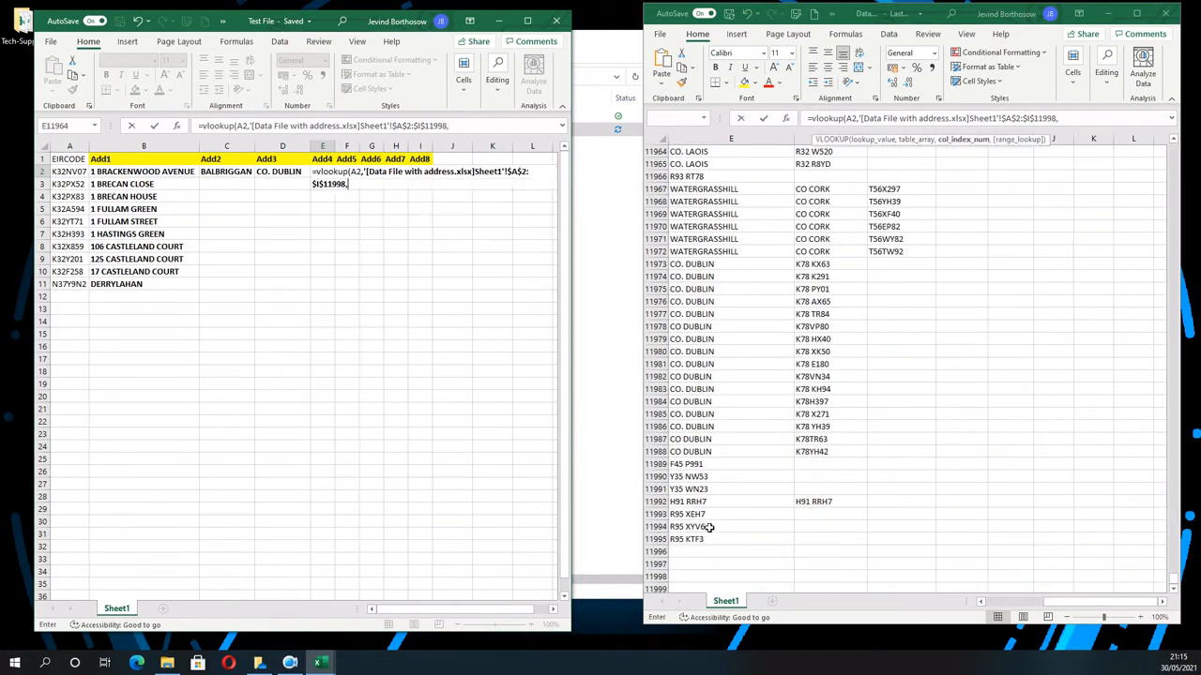
pyautogui.write('5,fa')
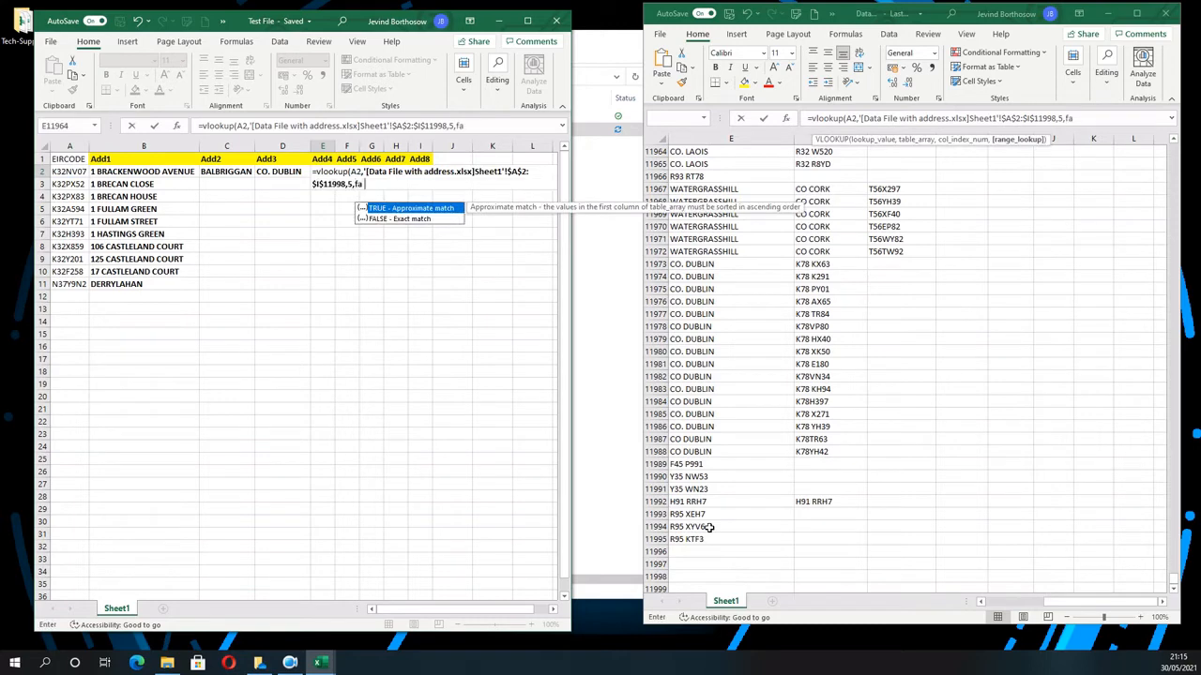
pyautogui.write('lse')
pyautogui.press('Return')
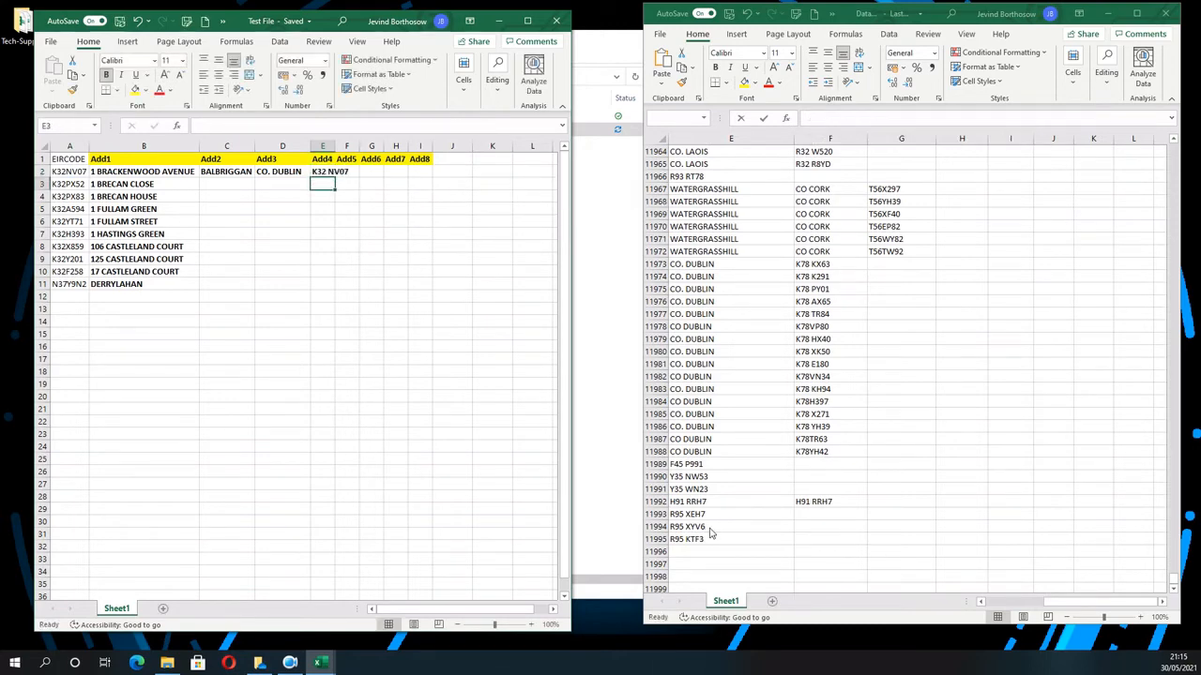
pyautogui.press('Up')
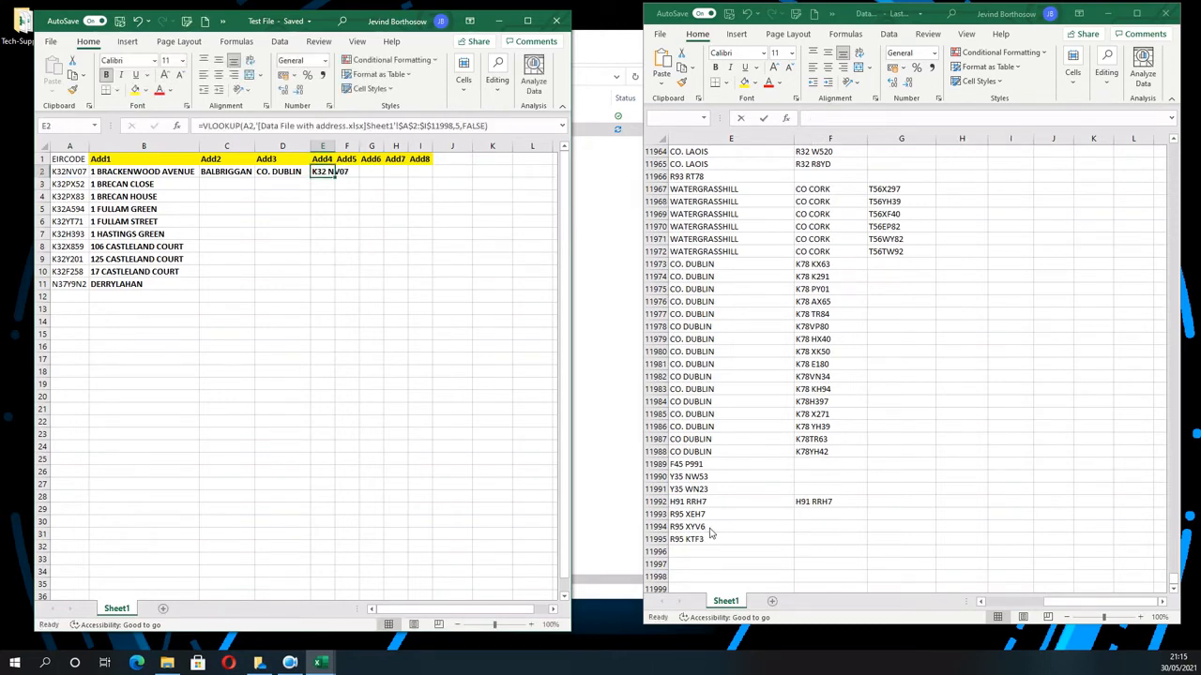
pyautogui.doubleClick(335, 146)
# Start a VLOOKUP formula in cell F2 of Test File with A2 as the lookup value
pyautogui.click(368, 170)
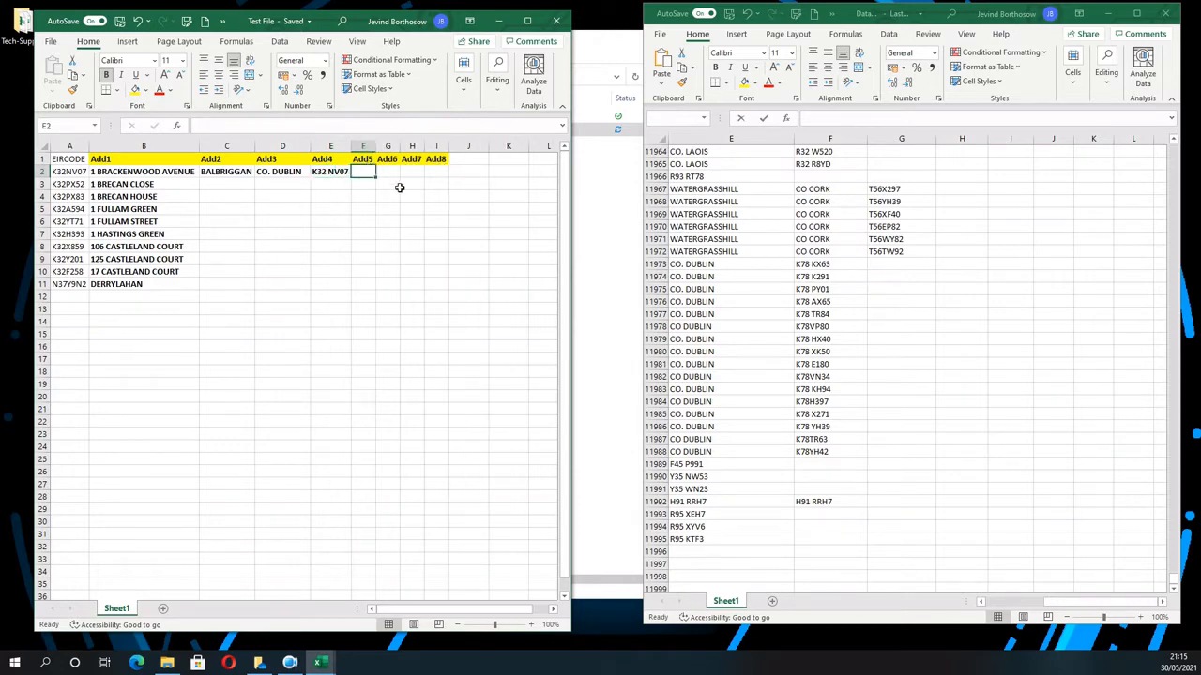
pyautogui.write('=vloo')
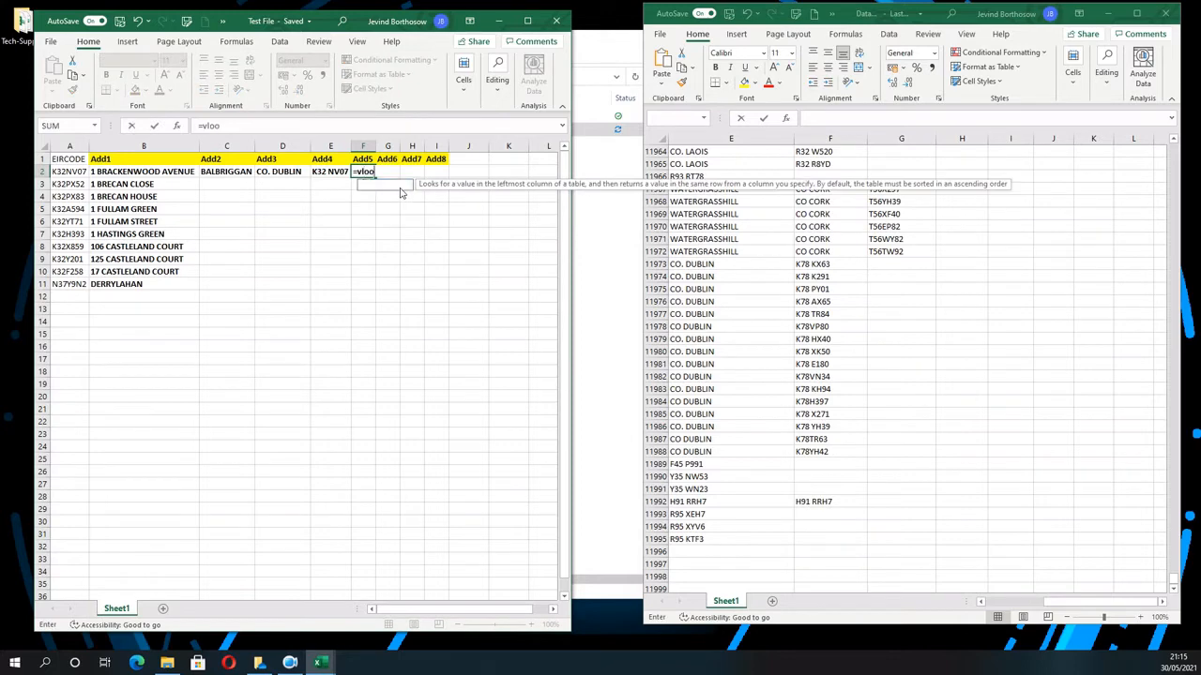
pyautogui.write('kup(')
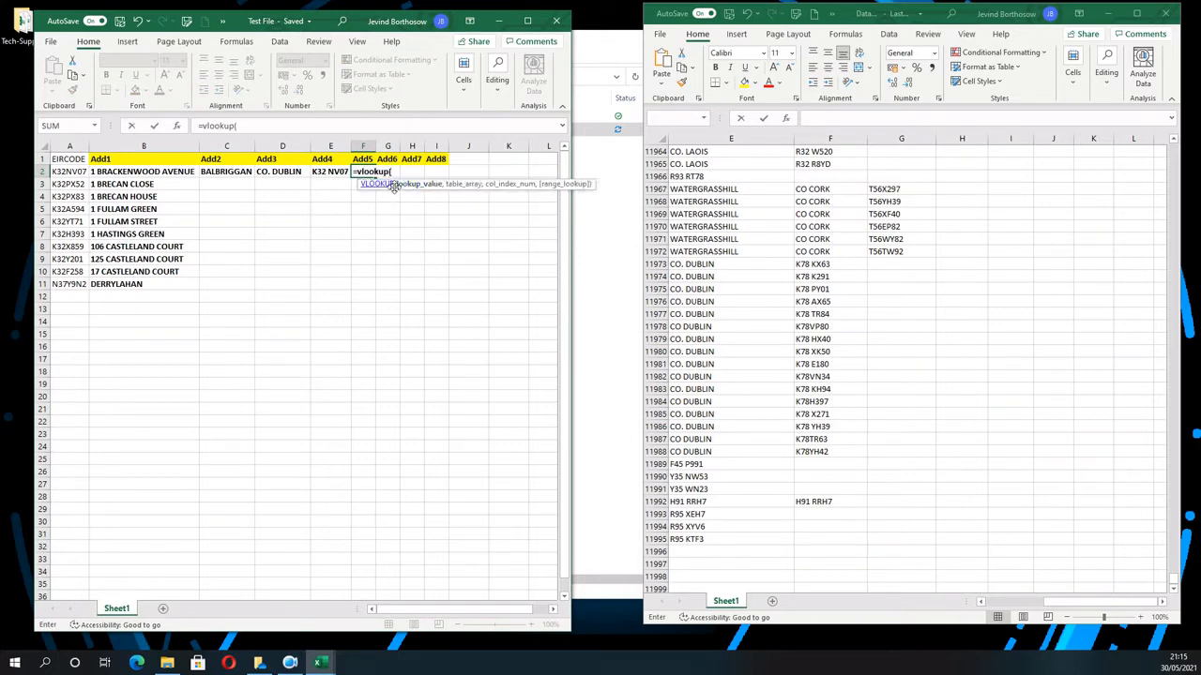
pyautogui.click(61, 171)
pyautogui.write(',')
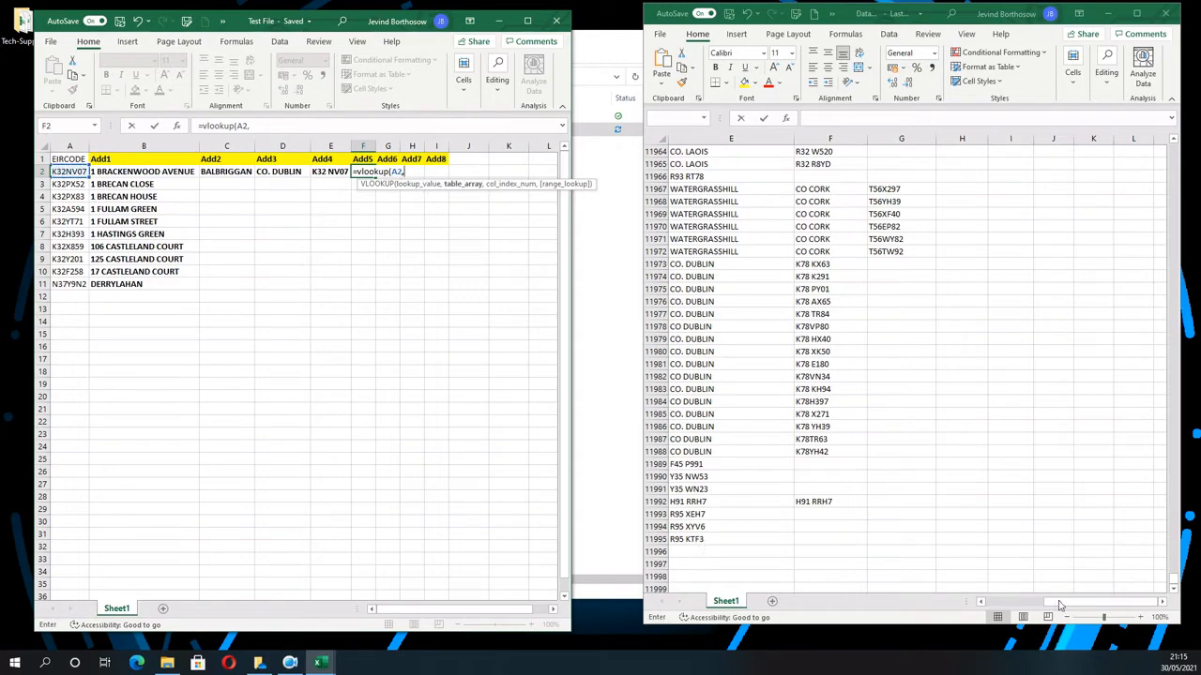
# Set the F2 formula's table array to $A$2:$I$11999 on Sheet1 of Data File with address.xlsx
pyautogui.click(990, 606)
pyautogui.click(991, 603)
pyautogui.click(990, 603)
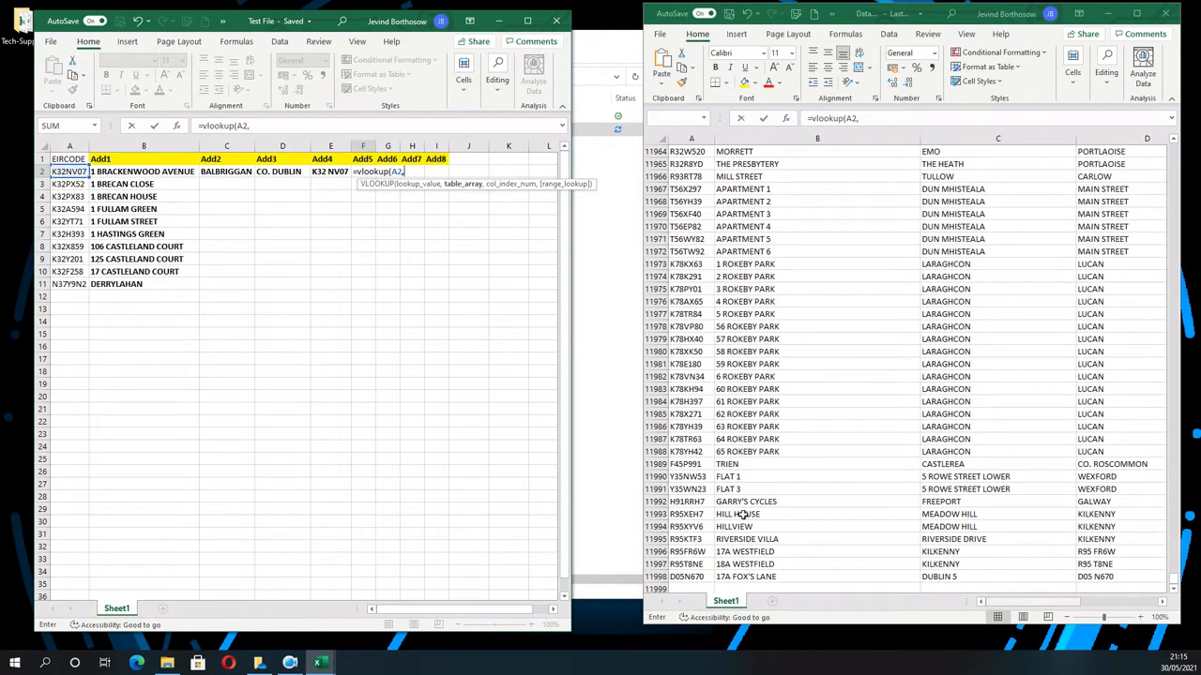
pyautogui.click(678, 492)
pyautogui.hotkey('ctrl', 'Up')
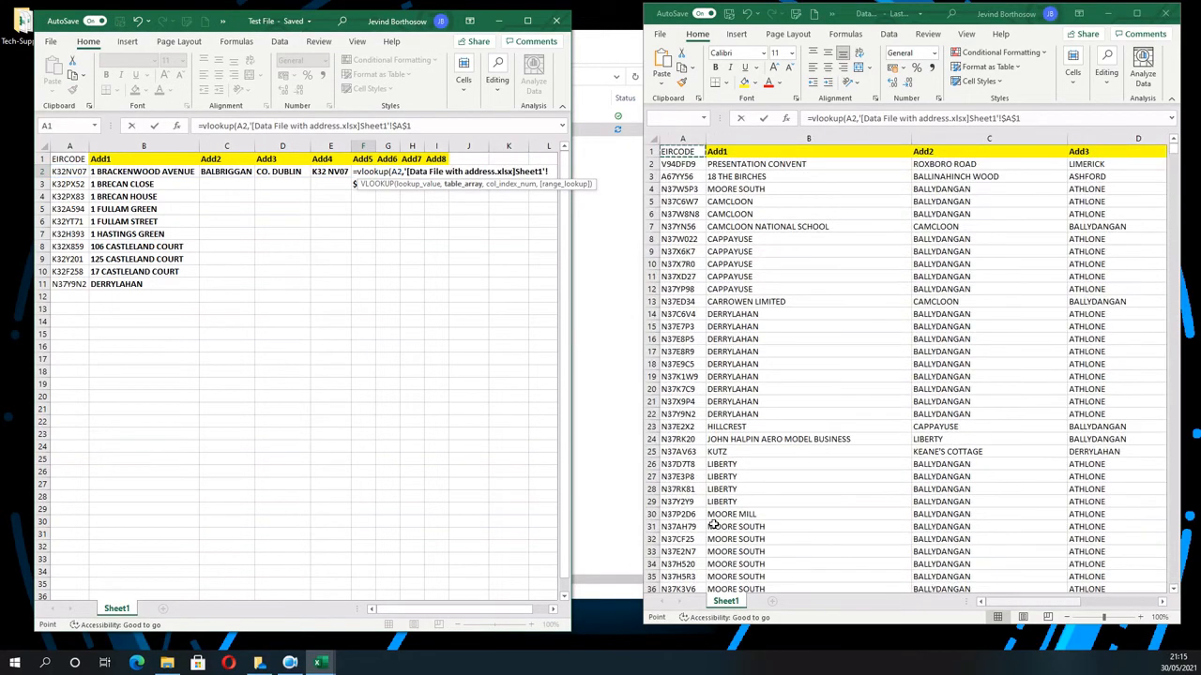
pyautogui.press('Down')
pyautogui.hotkey('shift', 'Right')
pyautogui.hotkey('shift', 'Right')
pyautogui.hotkey('shift', 'Right')
pyautogui.hotkey('shift', 'Right')
pyautogui.hotkey('shift', 'Right')
pyautogui.hotkey('shift', 'Right')
pyautogui.hotkey('shift', 'Right')
pyautogui.hotkey('shift', 'Right')
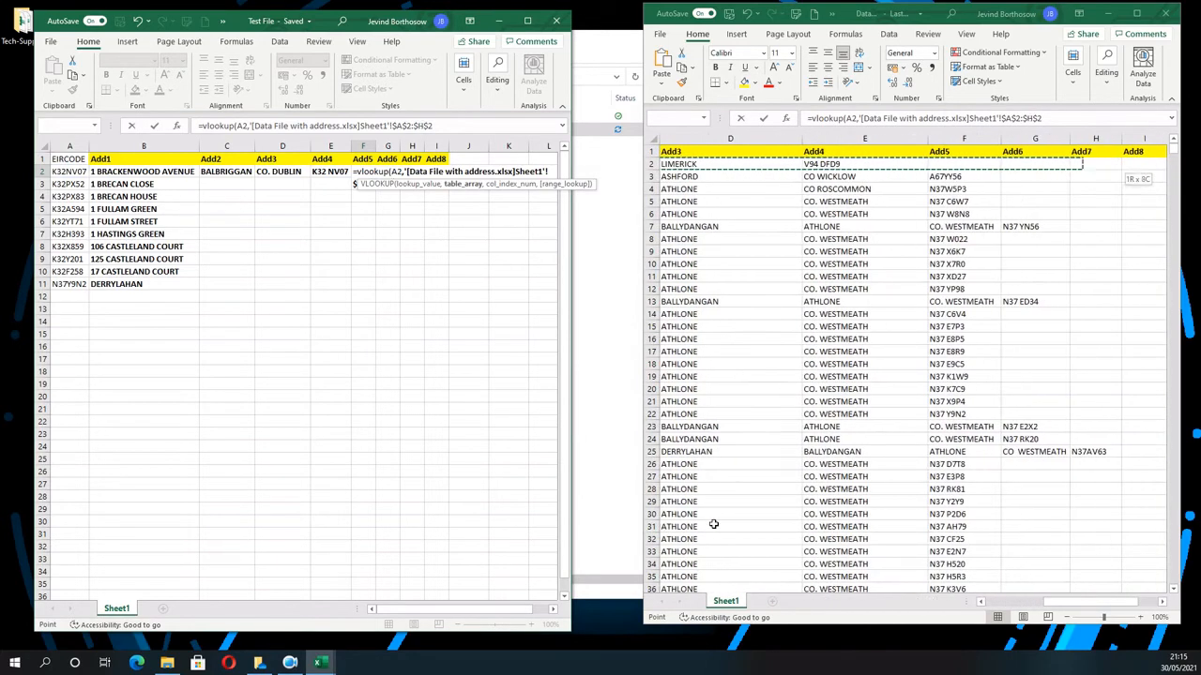
pyautogui.hotkey('ctrl', 'shift', 'Down')
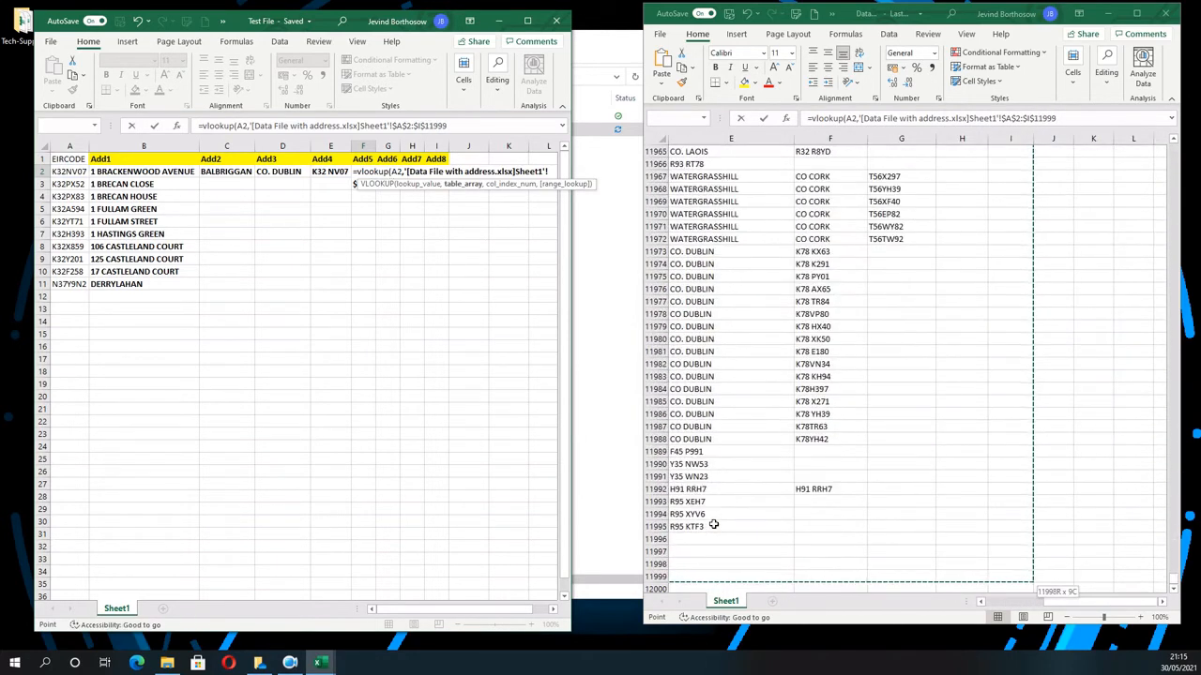
# Complete the F2 formula with column index 6 and FALSE for an exact match
pyautogui.write(',')
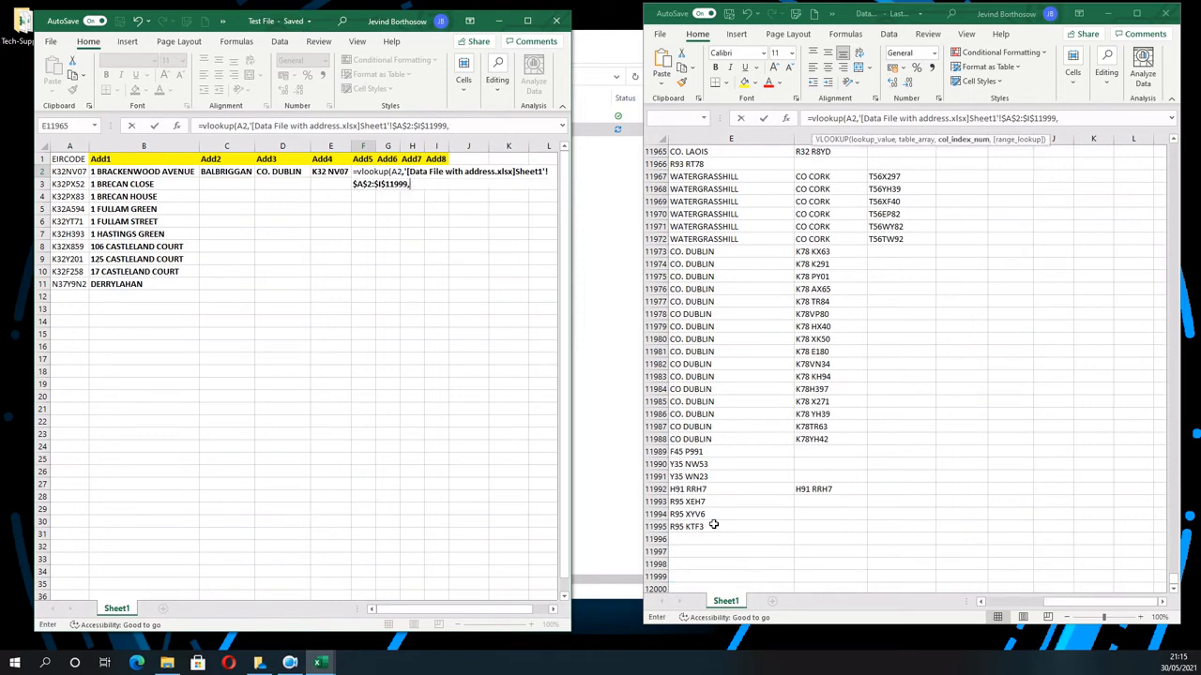
pyautogui.write('6,false')
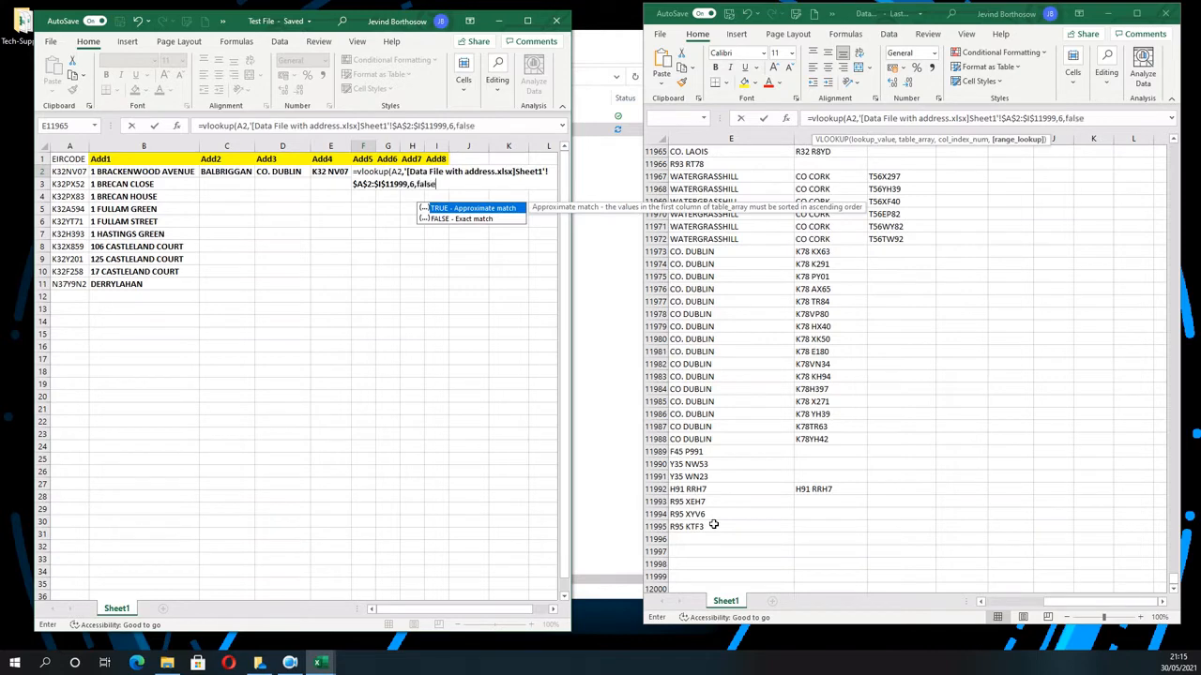
pyautogui.press('Return')
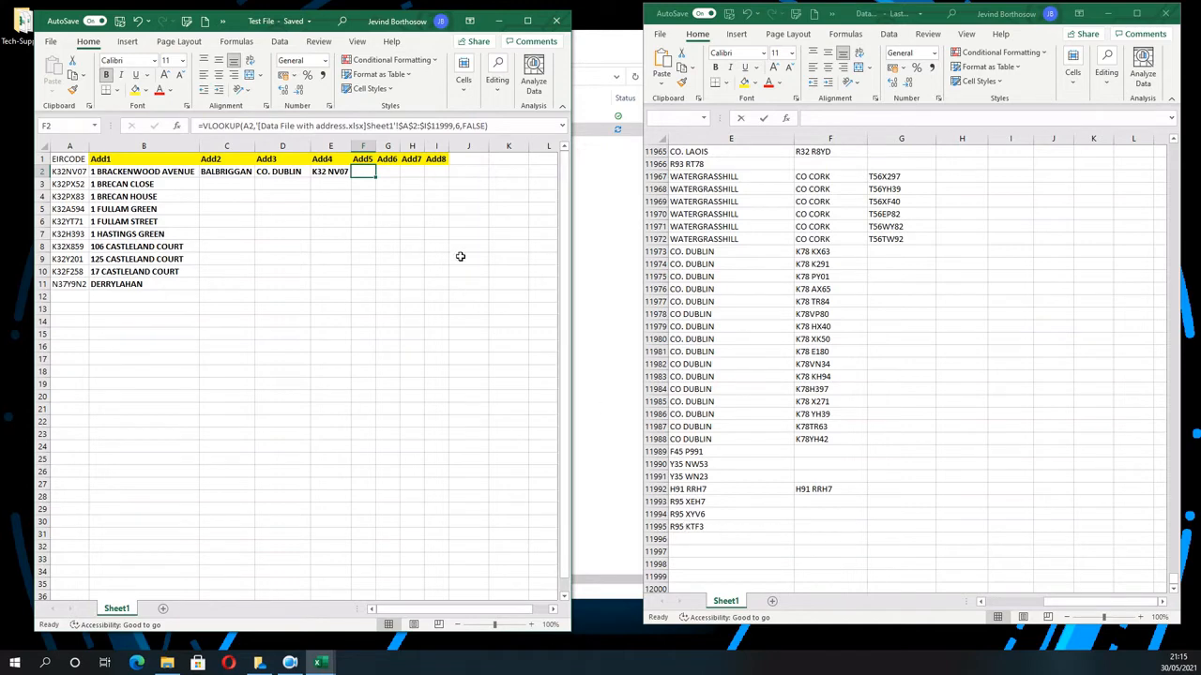
# Start a VLOOKUP formula in cell G2 of Test File with A2 as the lookup value
pyautogui.hotkey('ctrl', 'c')
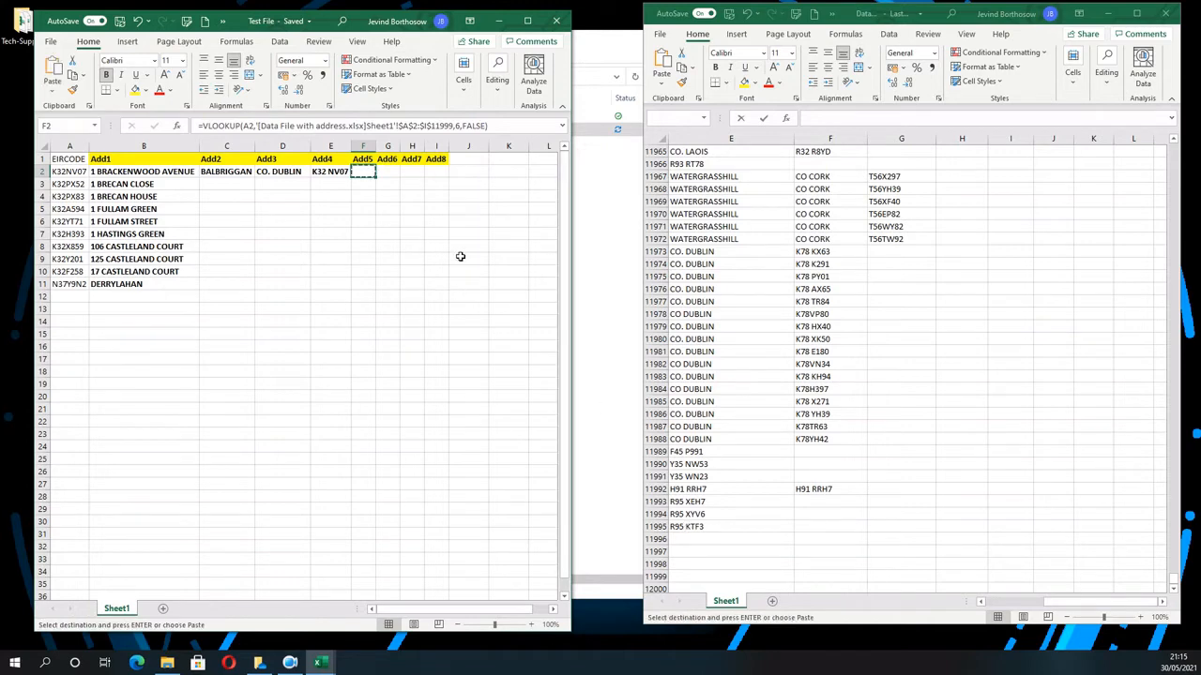
pyautogui.press('Escape')
pyautogui.press('Right')
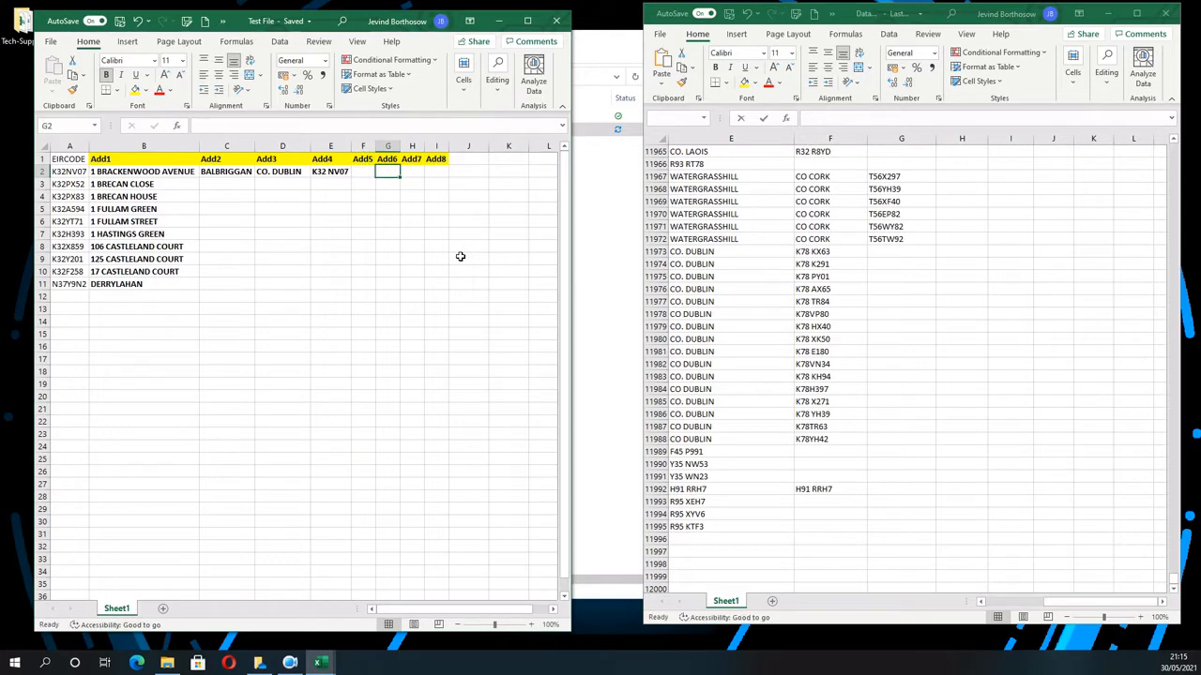
pyautogui.write('=vlooku')
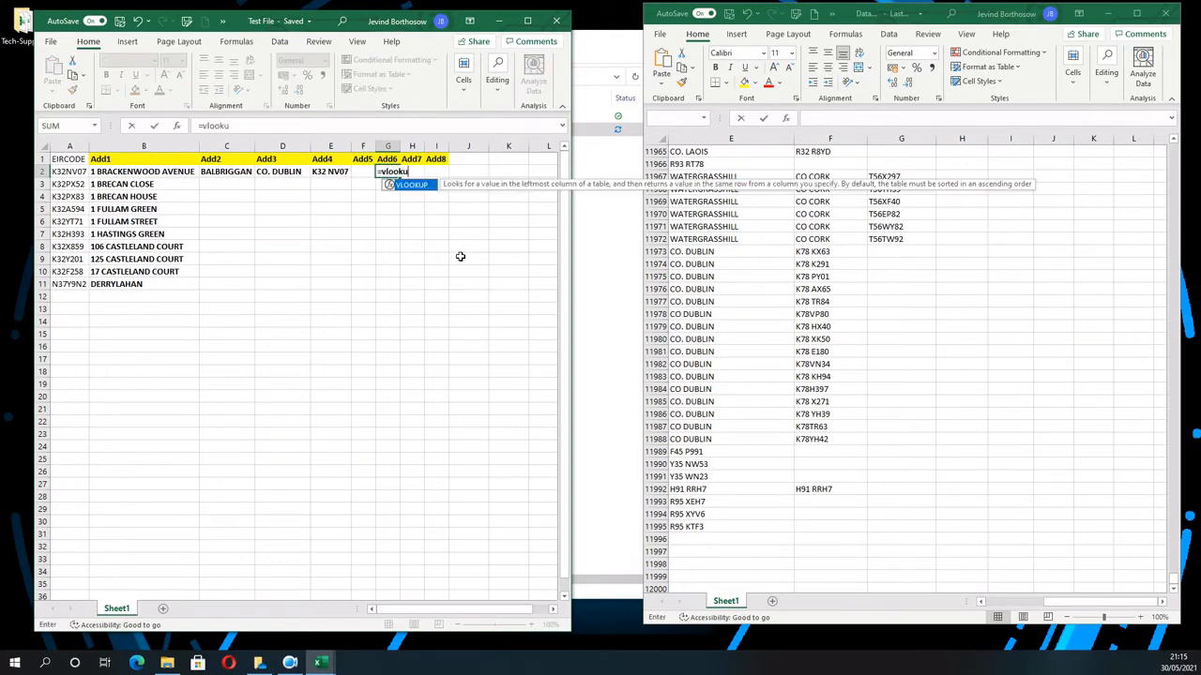
pyautogui.write('p(')
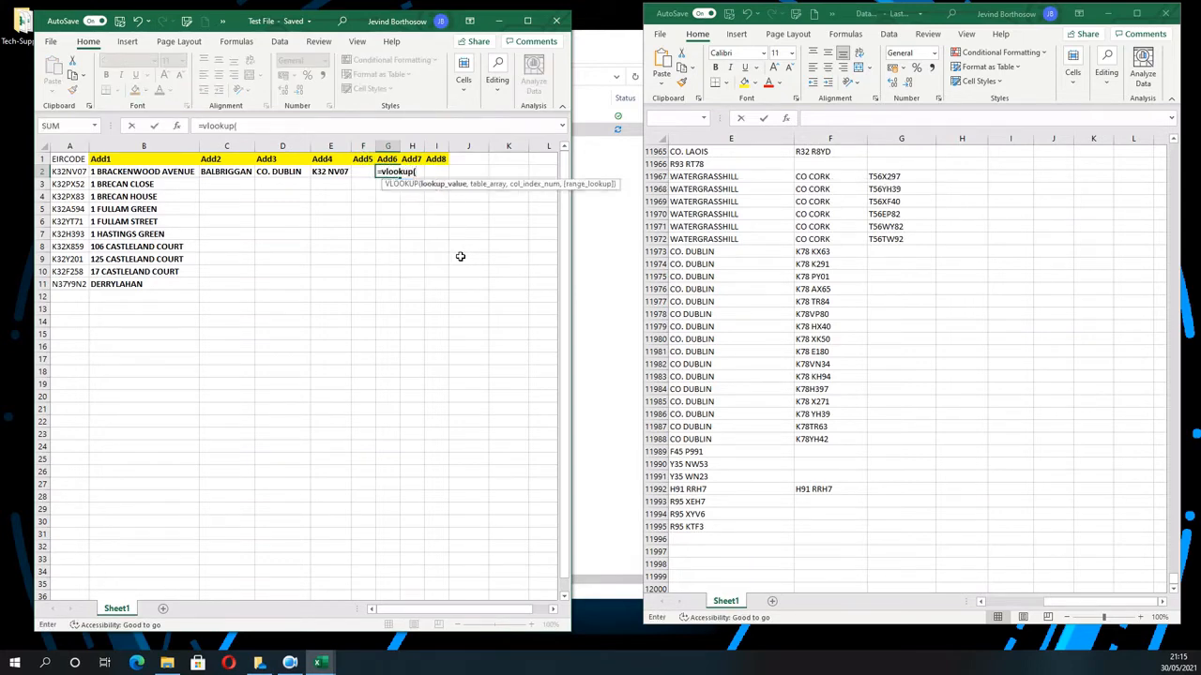
pyautogui.click(70, 172)
pyautogui.write(',')
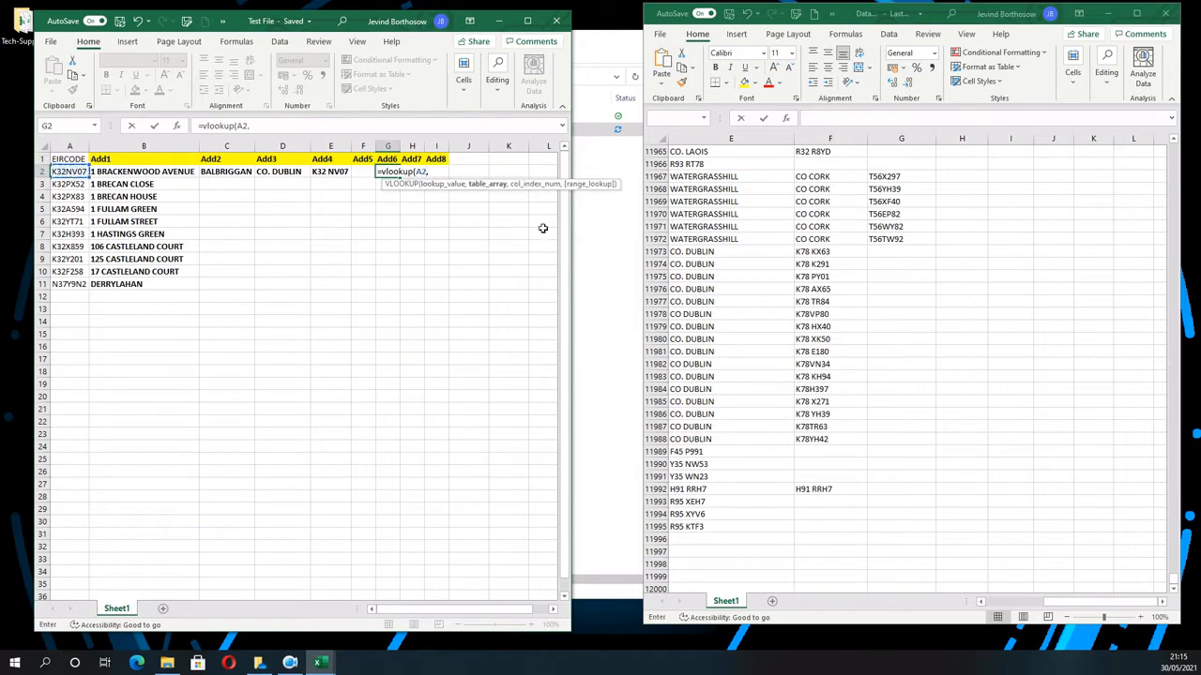
# Set the G2 formula's table array to $A$2:$I$11999 on Sheet1 of Data File with address.xlsx
pyautogui.click(699, 328)
pyautogui.press('Left')
pyautogui.press('Left')
pyautogui.press('Left')
pyautogui.press('Left')
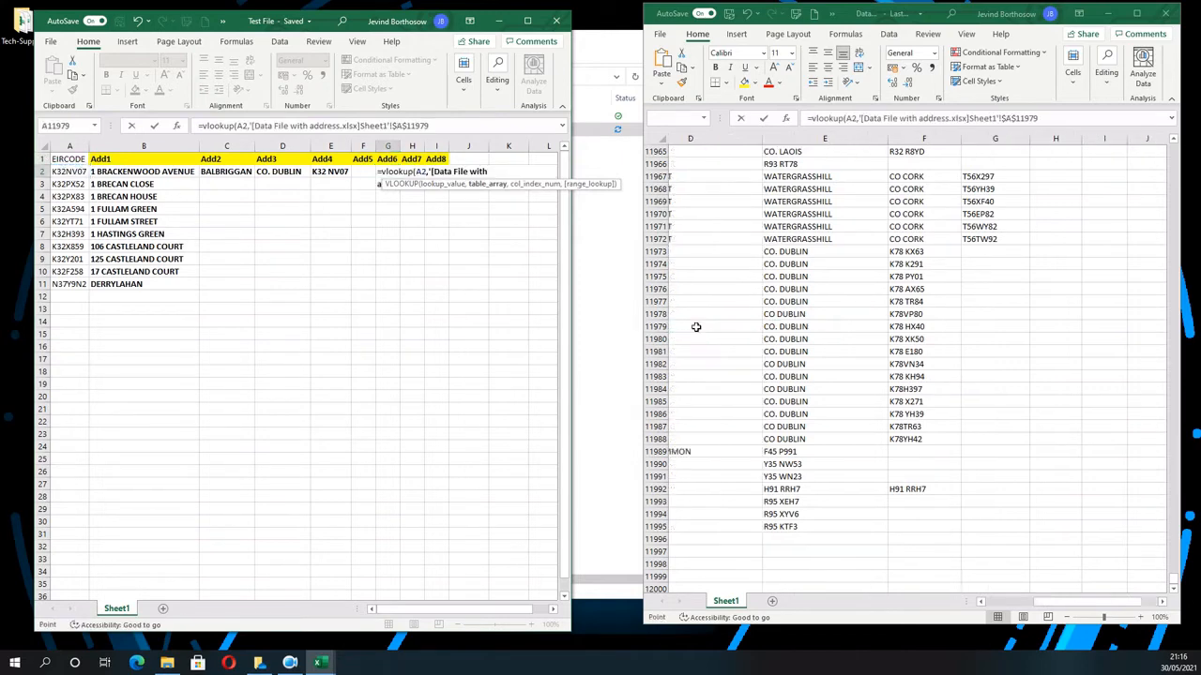
pyautogui.hotkey('ctrl', 'Up')
pyautogui.press('Down')
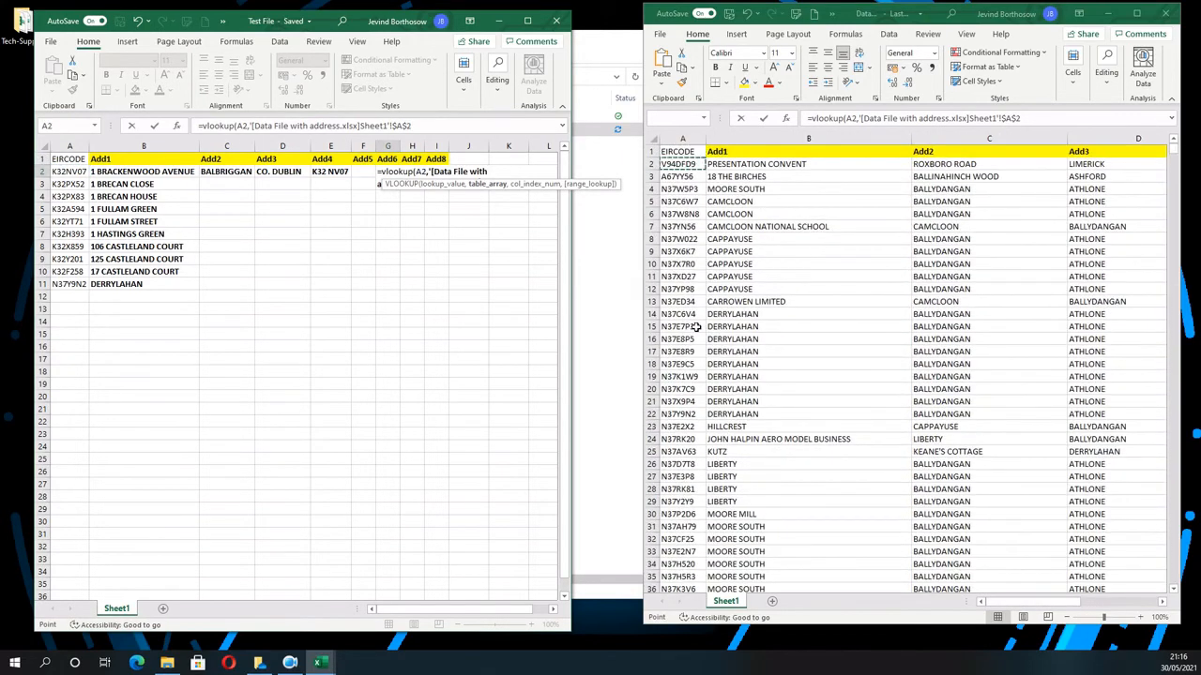
pyautogui.hotkey('shift', 'Right')
pyautogui.hotkey('shift', 'Right')
pyautogui.hotkey('shift', 'Right')
pyautogui.hotkey('shift', 'Right')
pyautogui.hotkey('shift', 'Right')
pyautogui.hotkey('shift', 'Right')
pyautogui.hotkey('shift', 'Right')
pyautogui.hotkey('shift', 'Right')
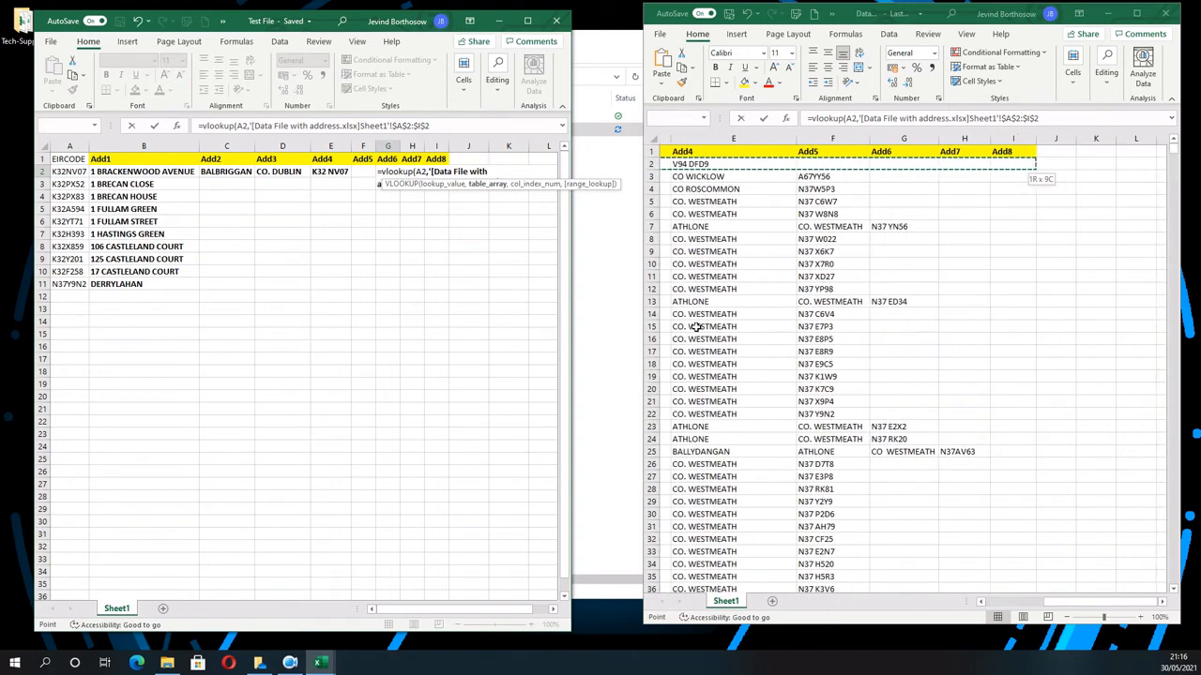
pyautogui.hotkey('shift', 'Down')
pyautogui.hotkey('ctrl', 'shift', 'Down')
pyautogui.hotkey('shift', 'Down')
pyautogui.hotkey('shift', 'Down')
pyautogui.hotkey('shift', 'Down')
pyautogui.hotkey('shift', 'Down')
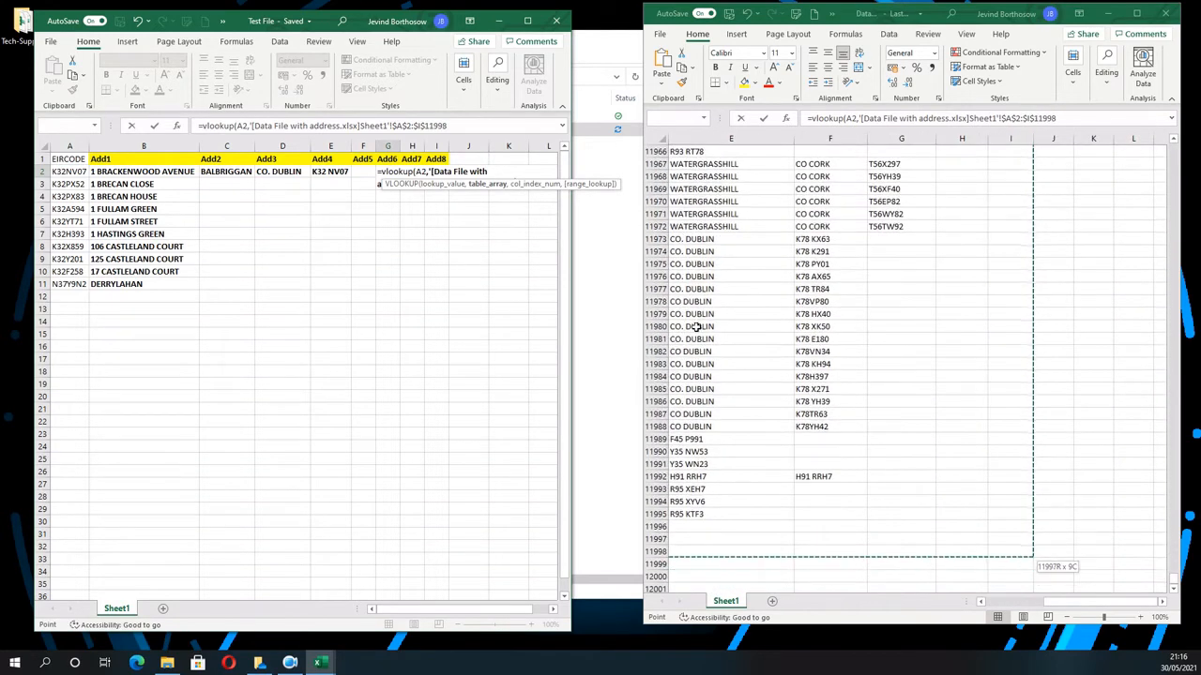
pyautogui.write(',')
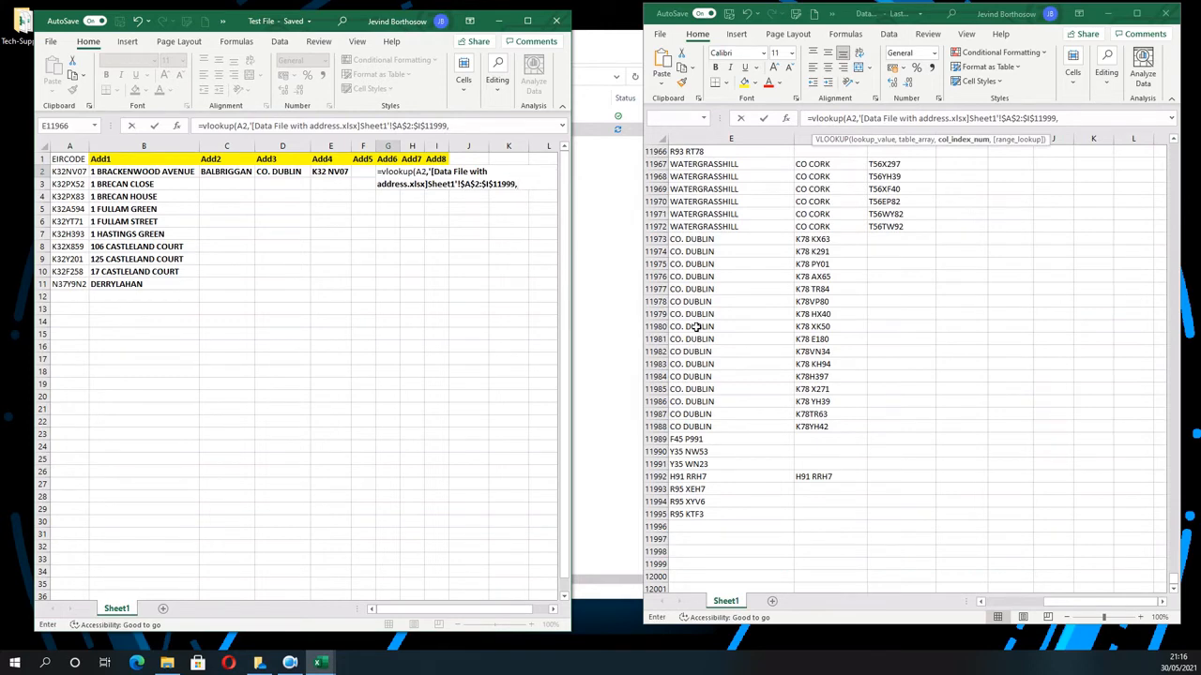
# Complete the G2 formula with column index 8 and FALSE for an exact match
pyautogui.write('8,')
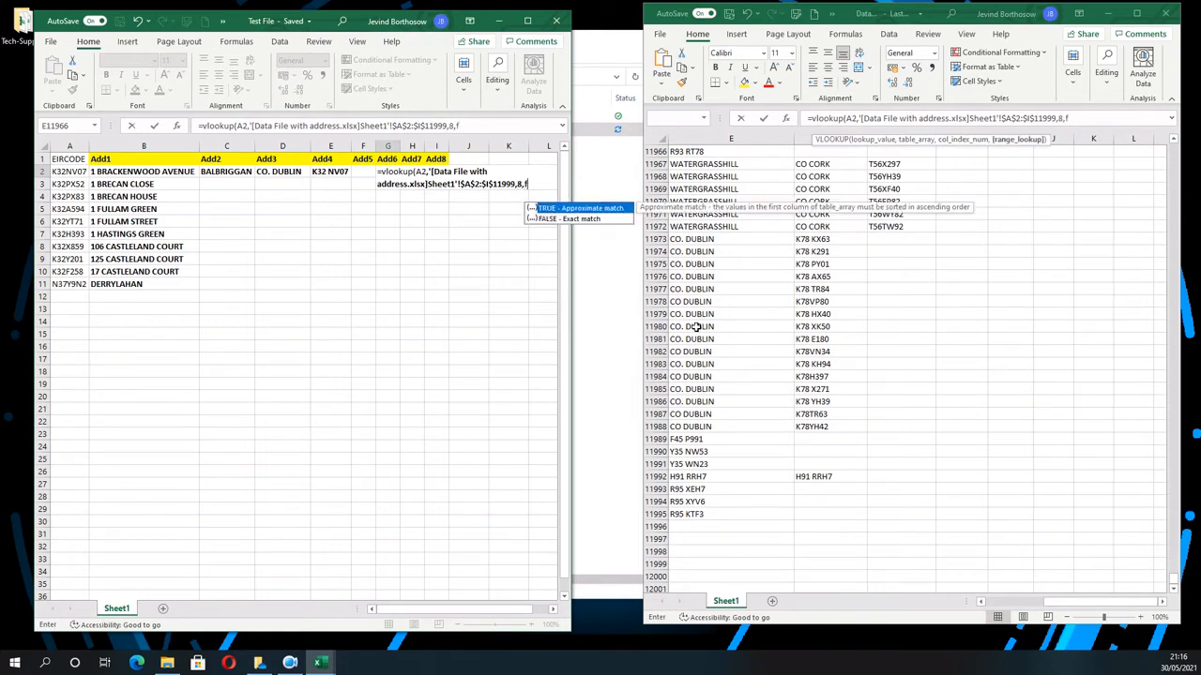
pyautogui.write('false)')
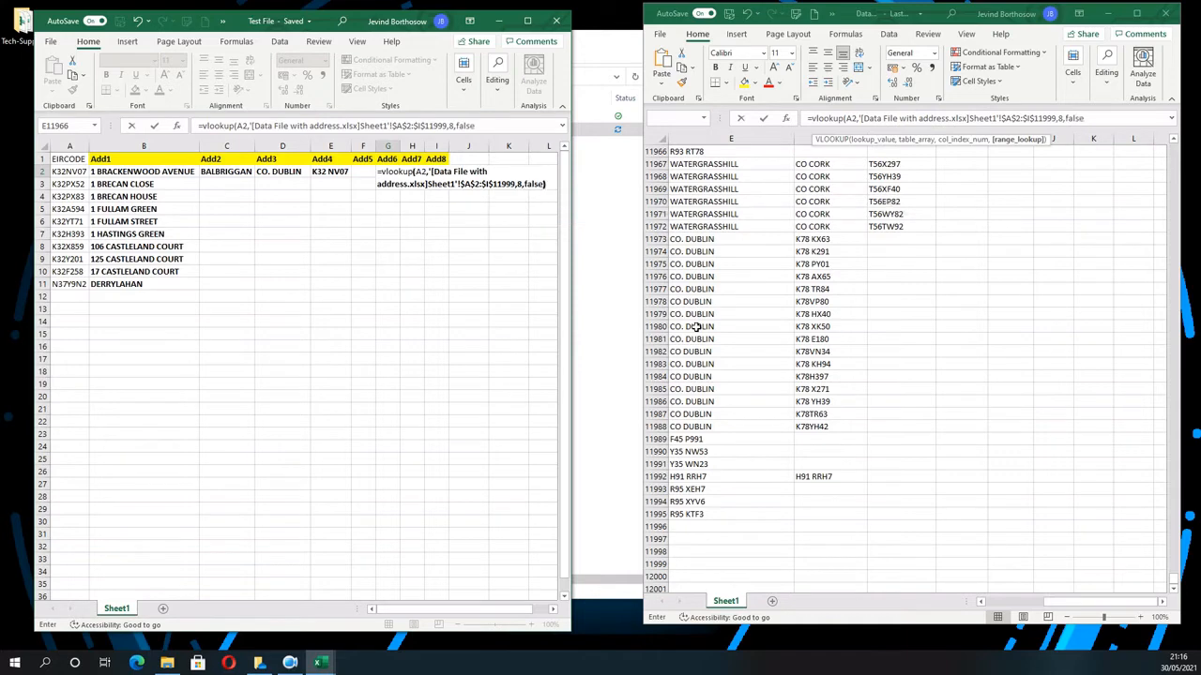
pyautogui.press('Return')
# Check the neighbouring E2 formula and correct the column index in the G2 formula to 7
pyautogui.press('Up')
pyautogui.press('Left')
pyautogui.press('Left')
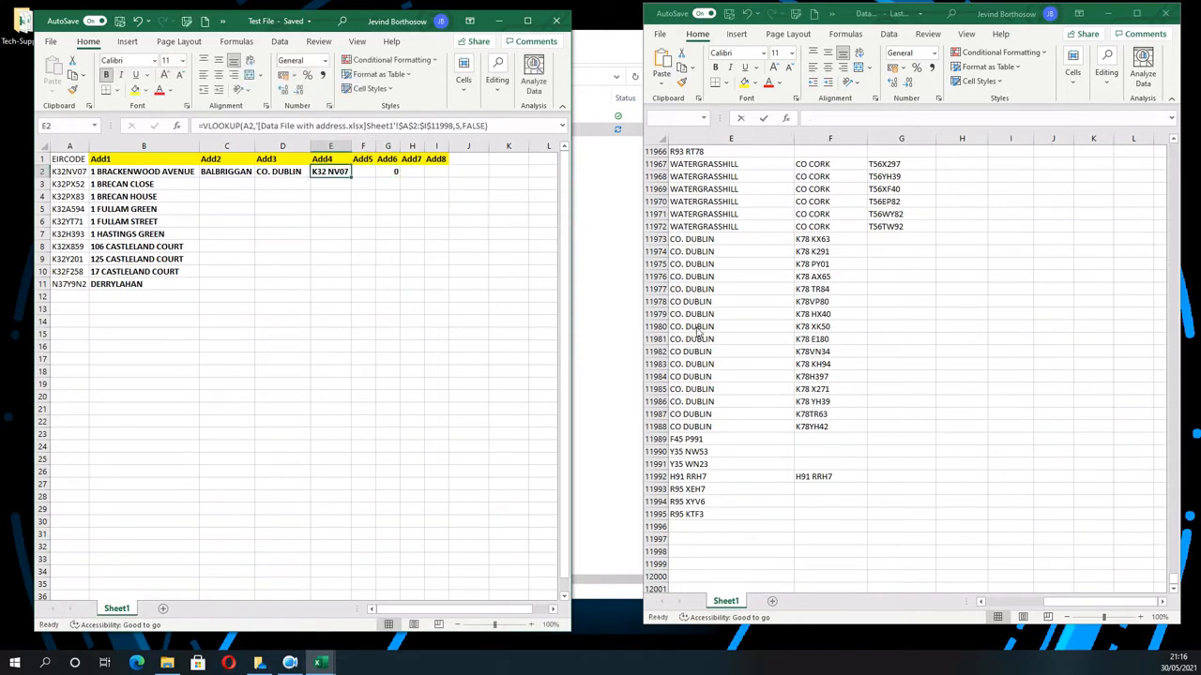
pyautogui.press('Right')
pyautogui.press('Right')
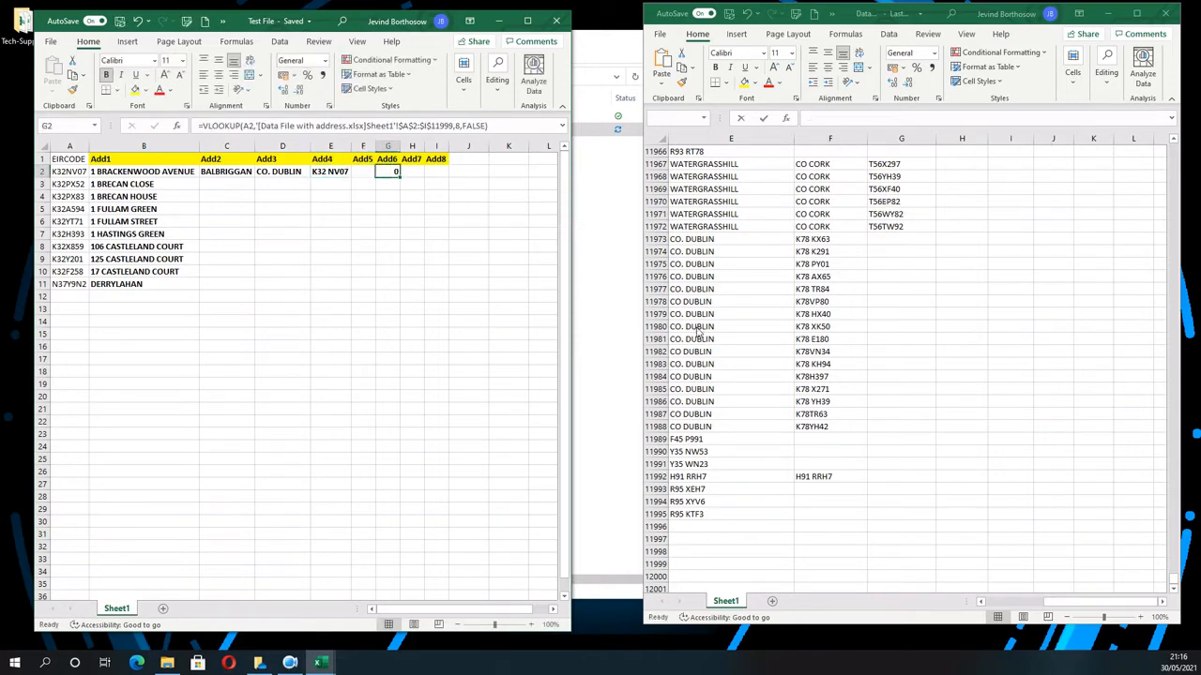
pyautogui.press('F2')
pyautogui.press('Left')
pyautogui.press('Left')
pyautogui.press('Left')
pyautogui.press('Left')
pyautogui.press('Left')
pyautogui.press('Left')
pyautogui.press('Left')
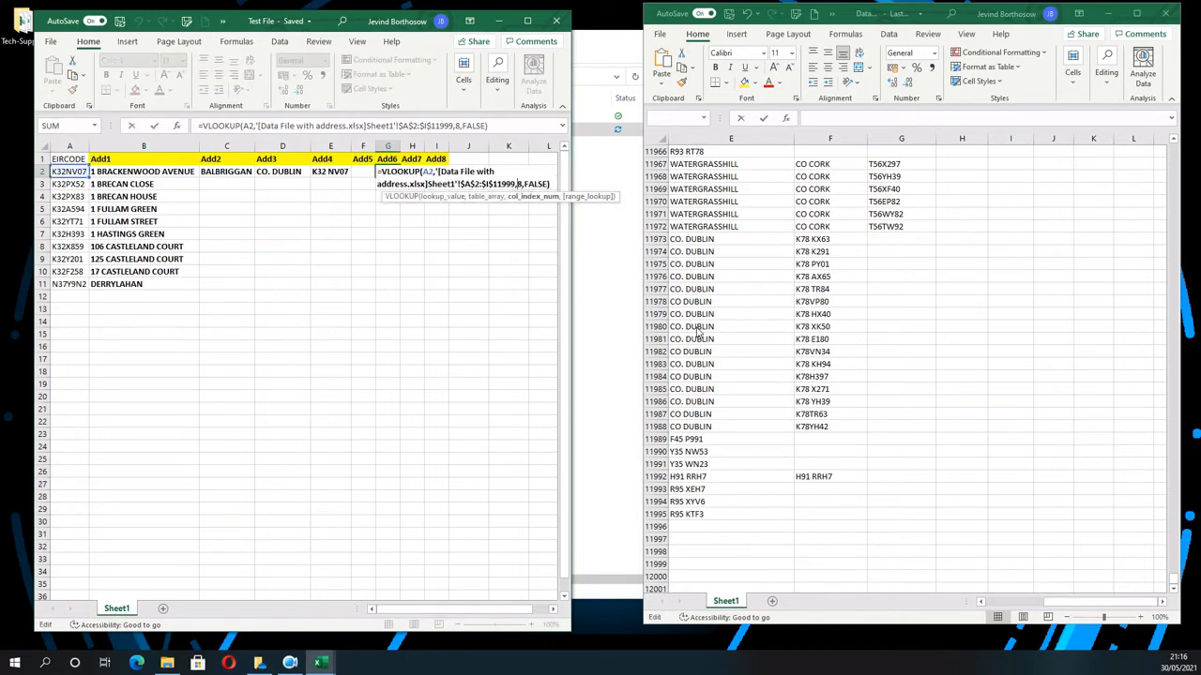
pyautogui.press('Delete')
pyautogui.write('7')
pyautogui.press('Return')
# Start a VLOOKUP formula in cell H2 of Test File with A2 as the lookup value
pyautogui.press('Up')
pyautogui.press('Right')
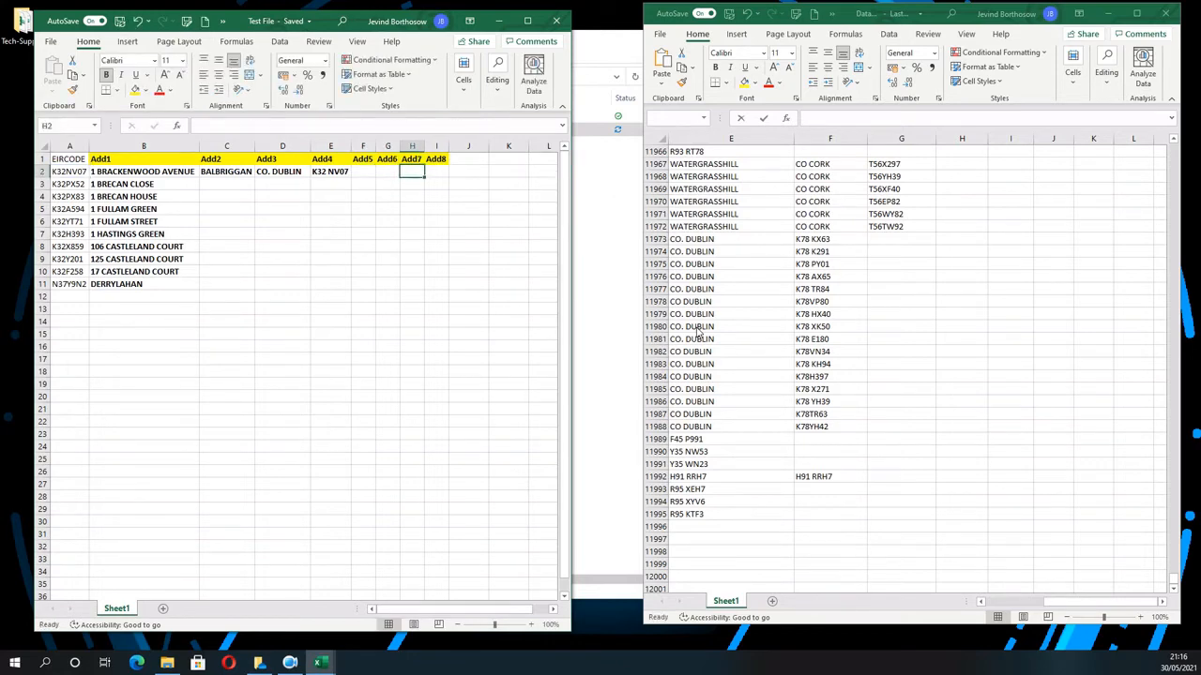
pyautogui.write('=vloo')
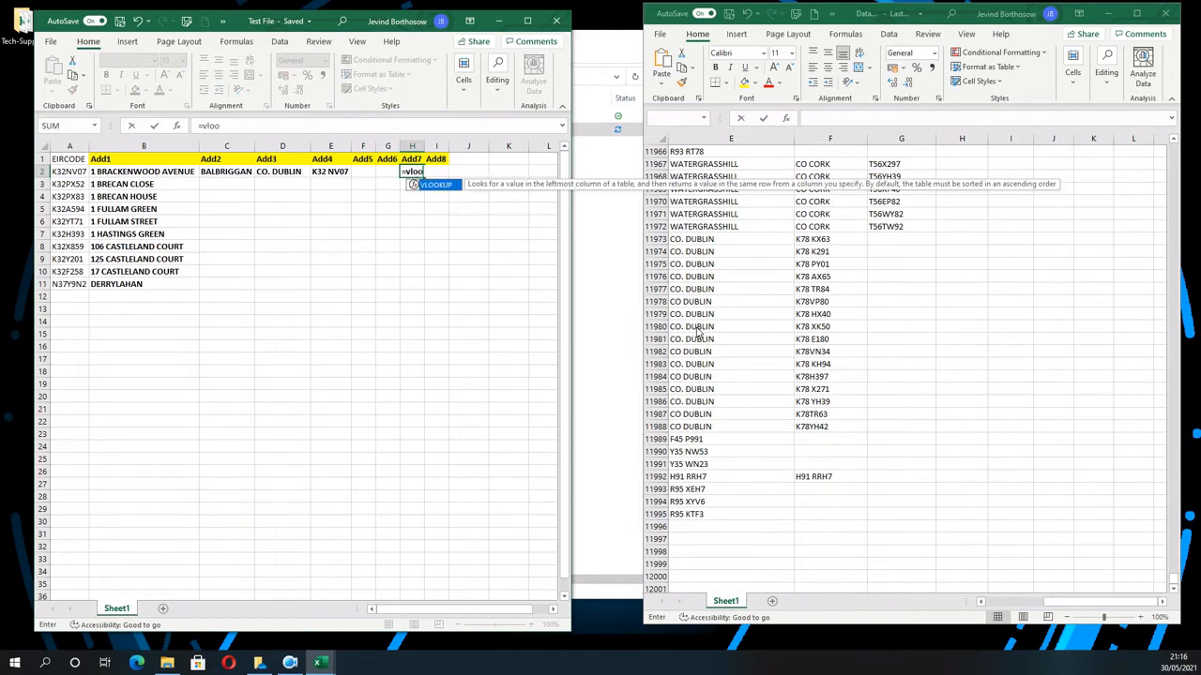
pyautogui.write('kup(')
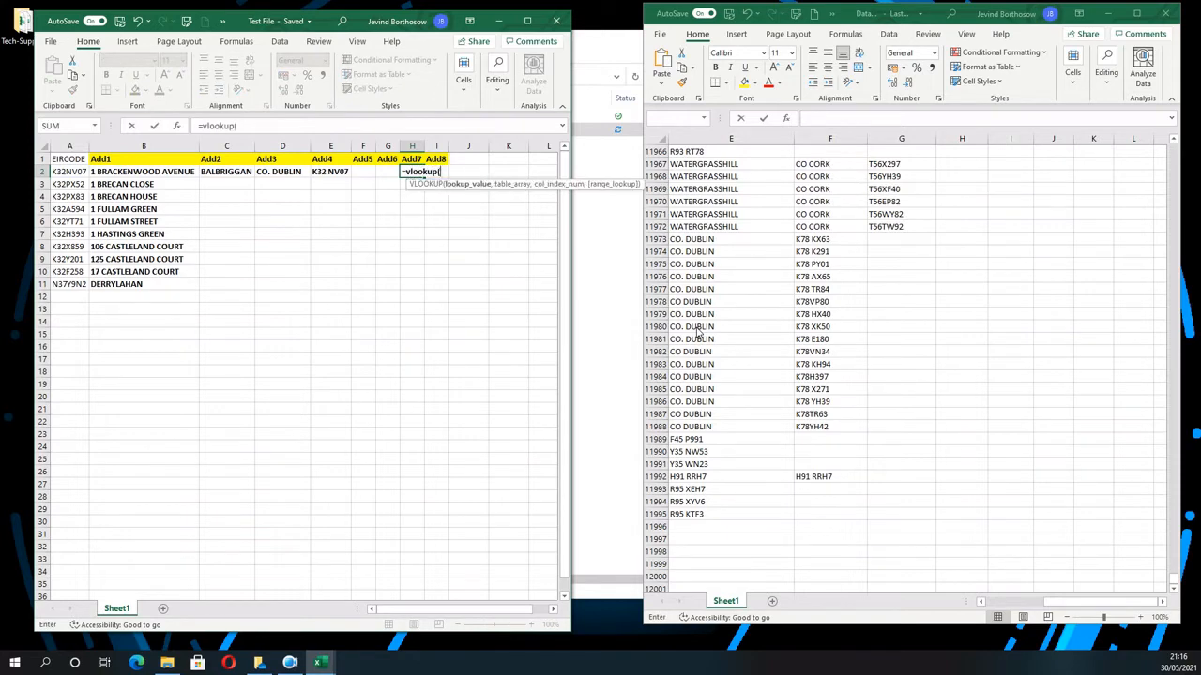
pyautogui.write('A2,')
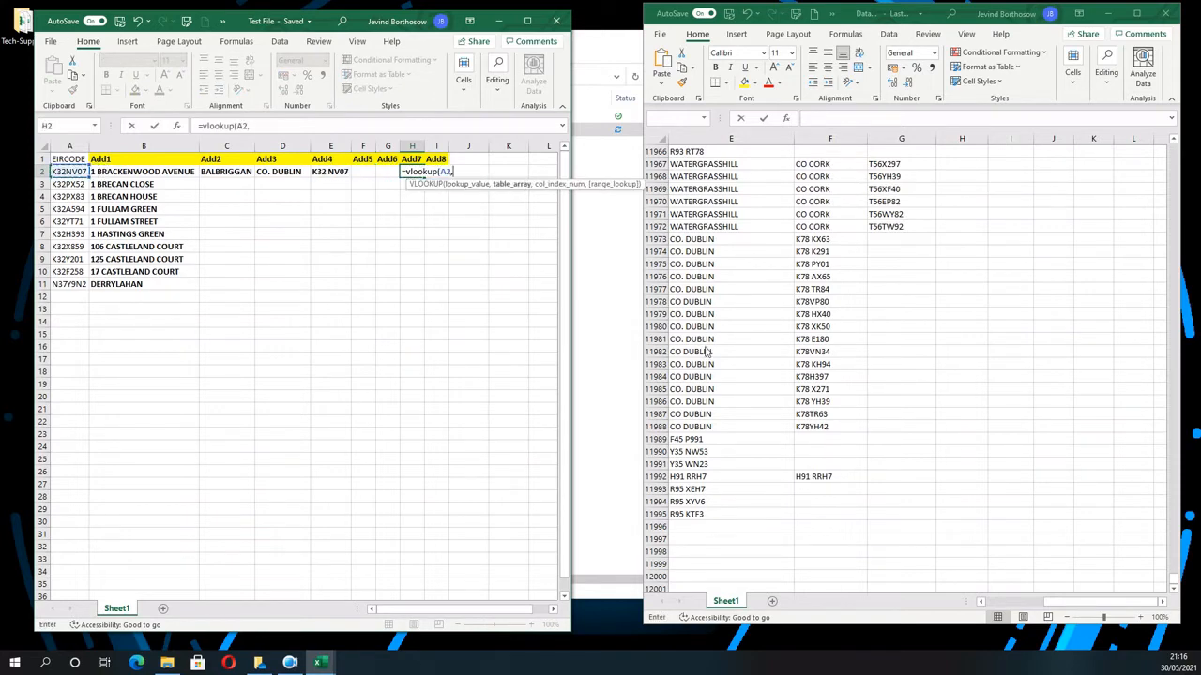
# Set the H2 formula's table array to $A$2:$I$11999 on Sheet1 of Data File with address.xlsx
pyautogui.click(696, 275)
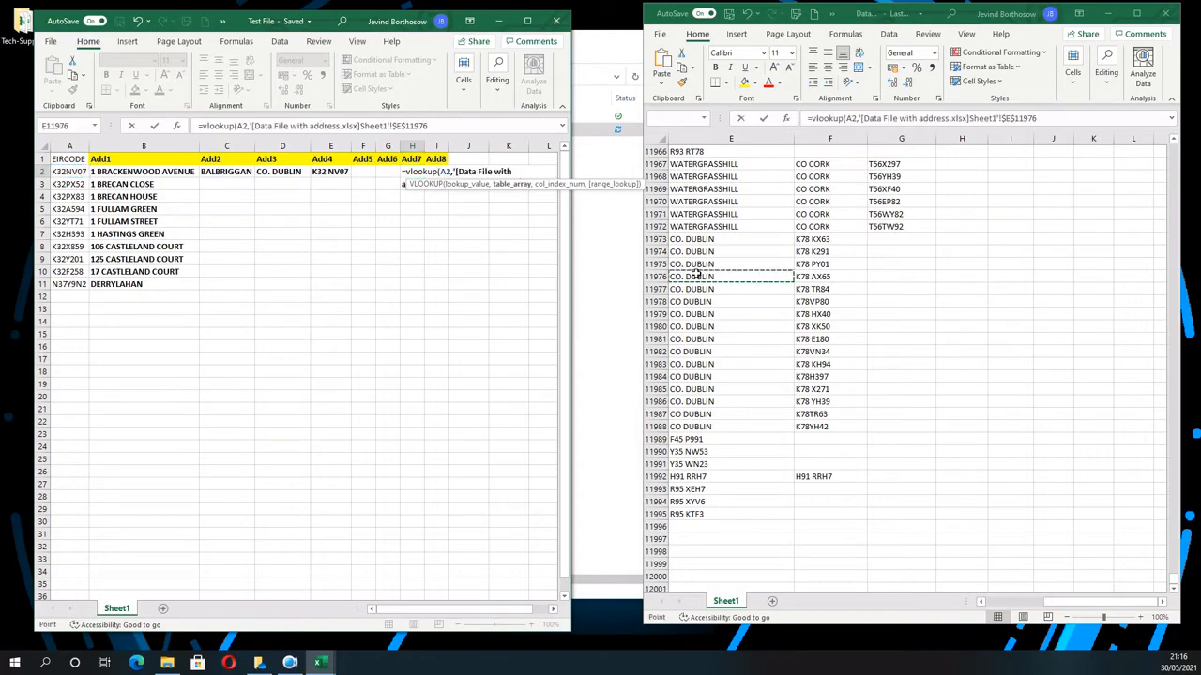
pyautogui.press('Left')
pyautogui.press('Left')
pyautogui.press('Left')
pyautogui.press('Left')
pyautogui.press('End')
pyautogui.press('Up')
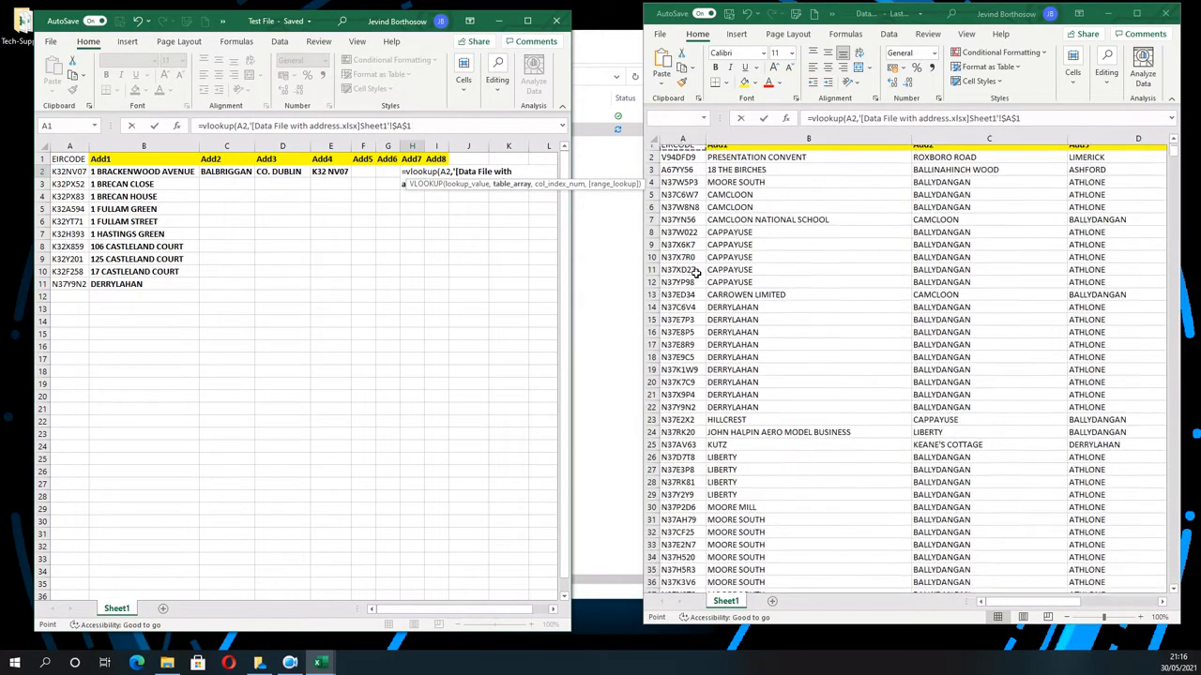
pyautogui.hotkey('ctrl', 'shift', 'Right')
pyautogui.hotkey('shift', 'Right')
pyautogui.hotkey('shift', 'Right')
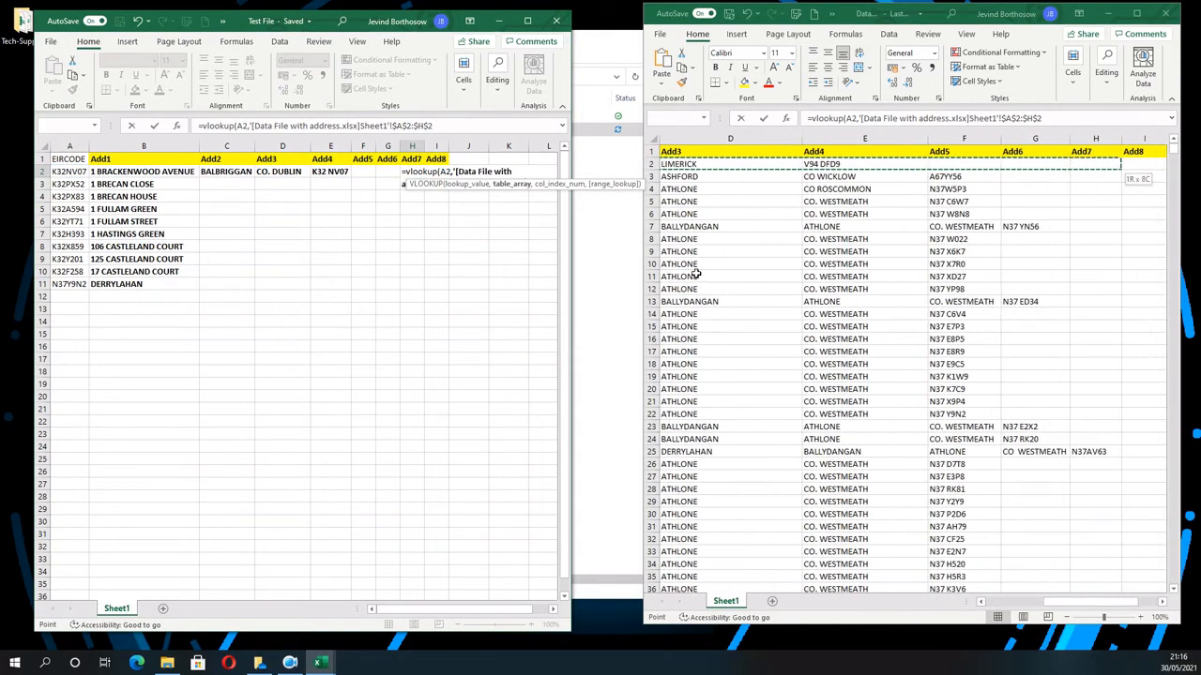
pyautogui.hotkey('shift', 'Down')
pyautogui.press('End')
pyautogui.hotkey('shift', 'Down')
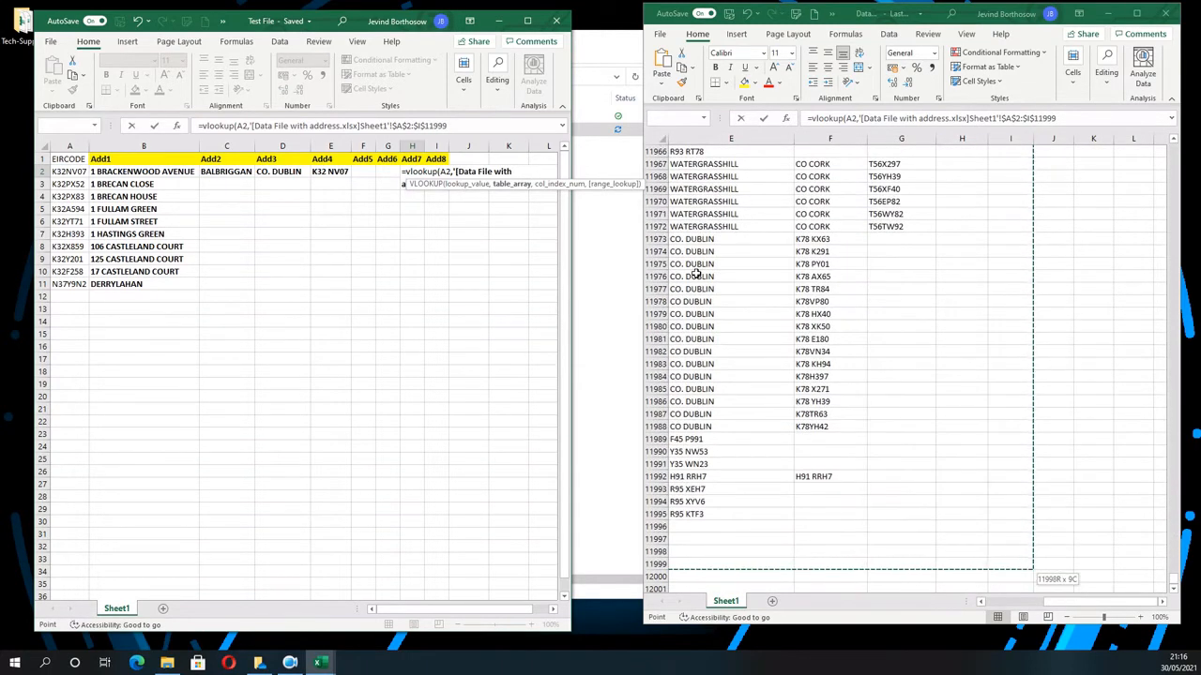
# Complete the H2 formula with column index 7 and FALSE for an exact match
pyautogui.write(',7,f')
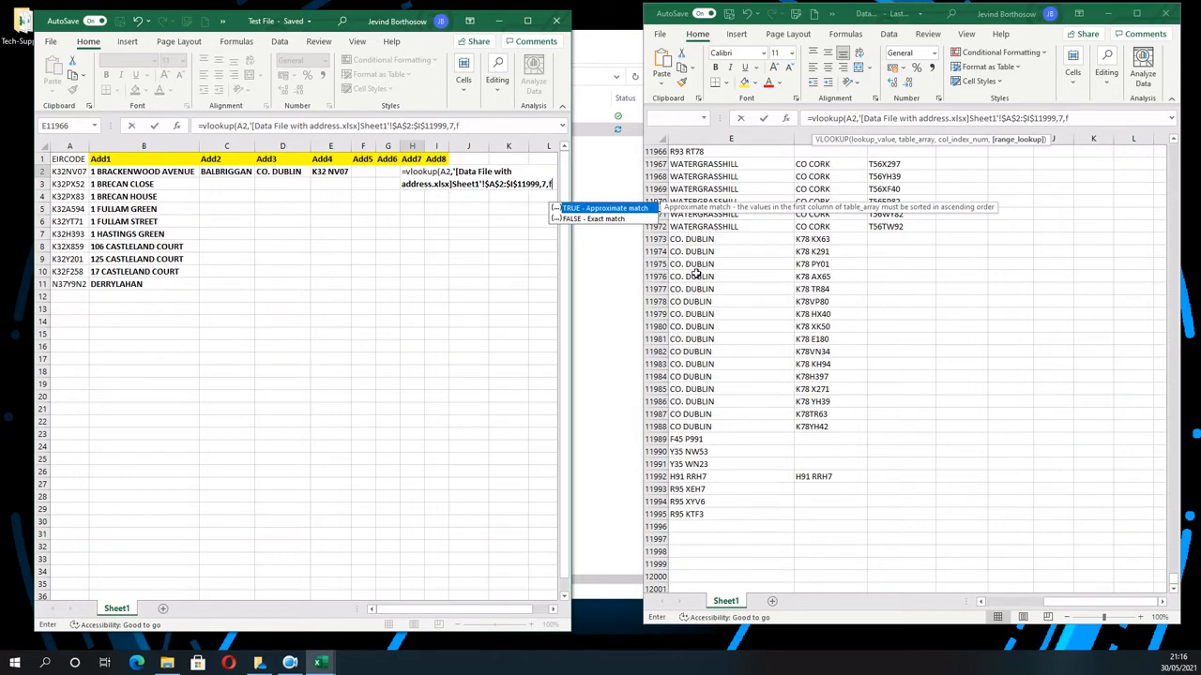
pyautogui.write('alse)')
pyautogui.press('Return')
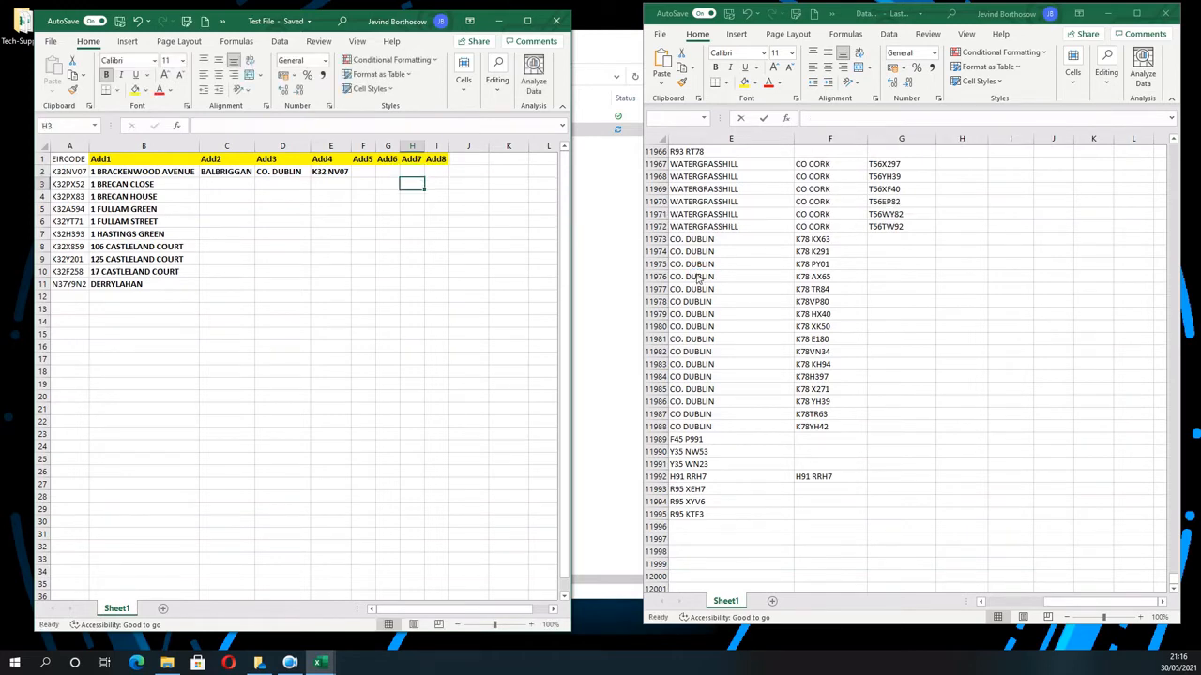
# Change the column index in the H2 formula to 8
pyautogui.press('Up')
pyautogui.press('Right')
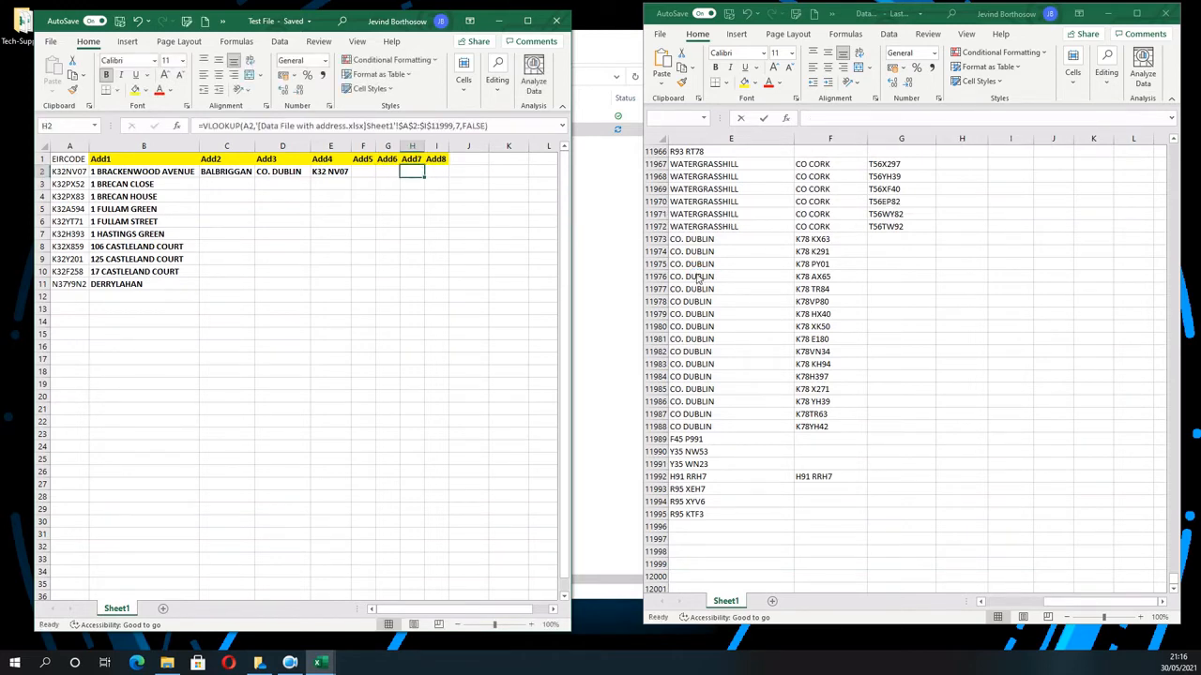
pyautogui.press('F2')
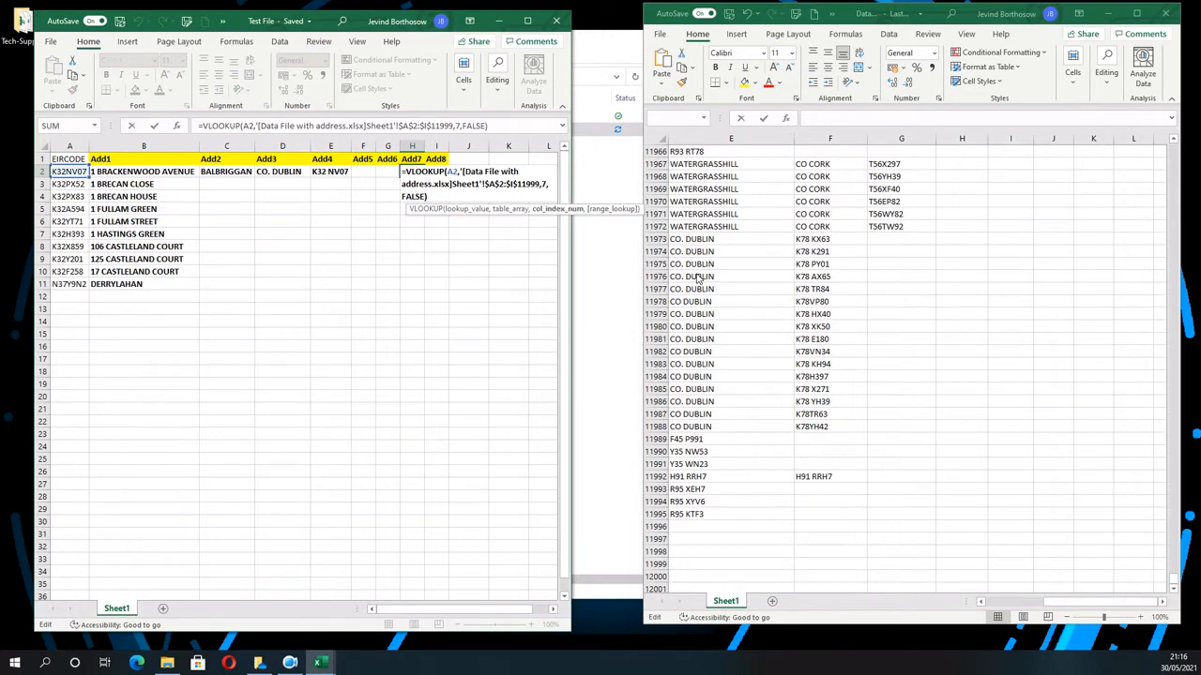
pyautogui.press('BackSpace')
pyautogui.hotkey('ctrl', 'Return')
pyautogui.press('F2')
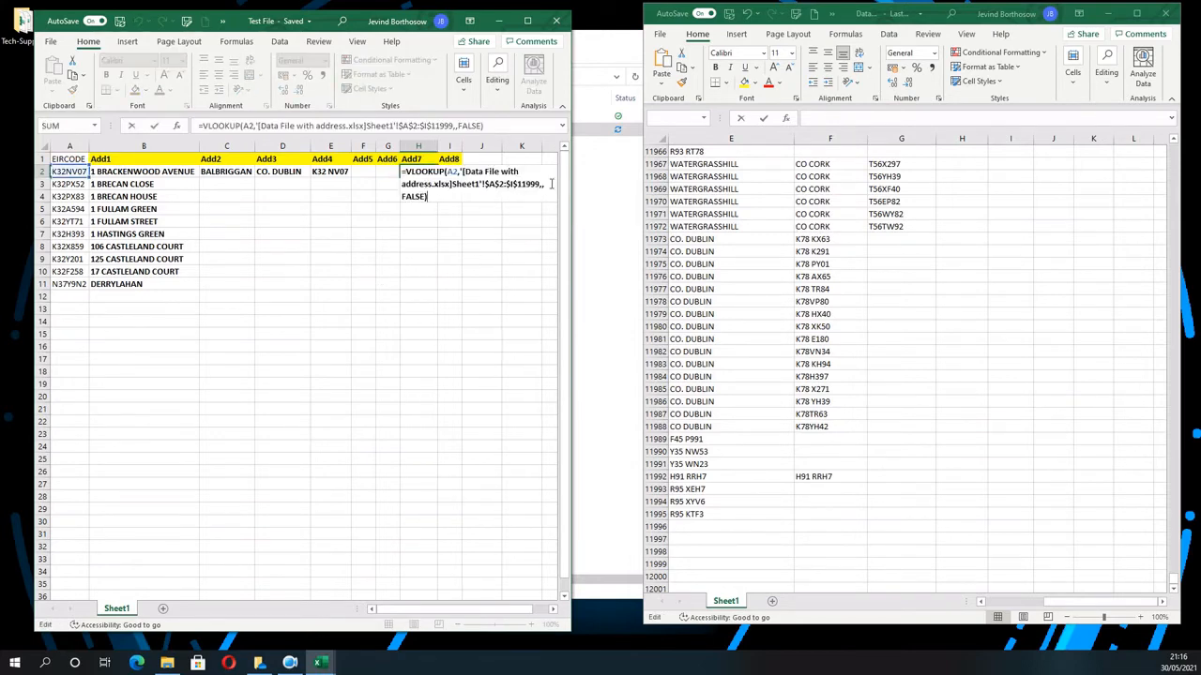
pyautogui.click(541, 184)
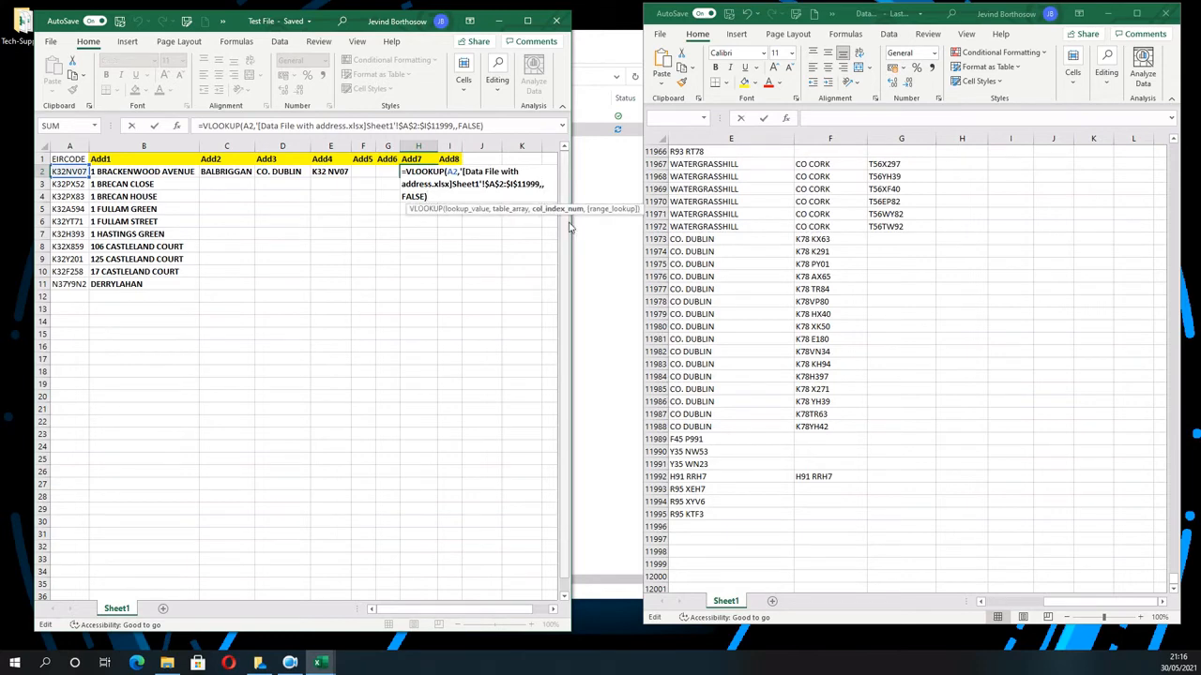
pyautogui.write('7')
pyautogui.hotkey('shift', 'Tab')
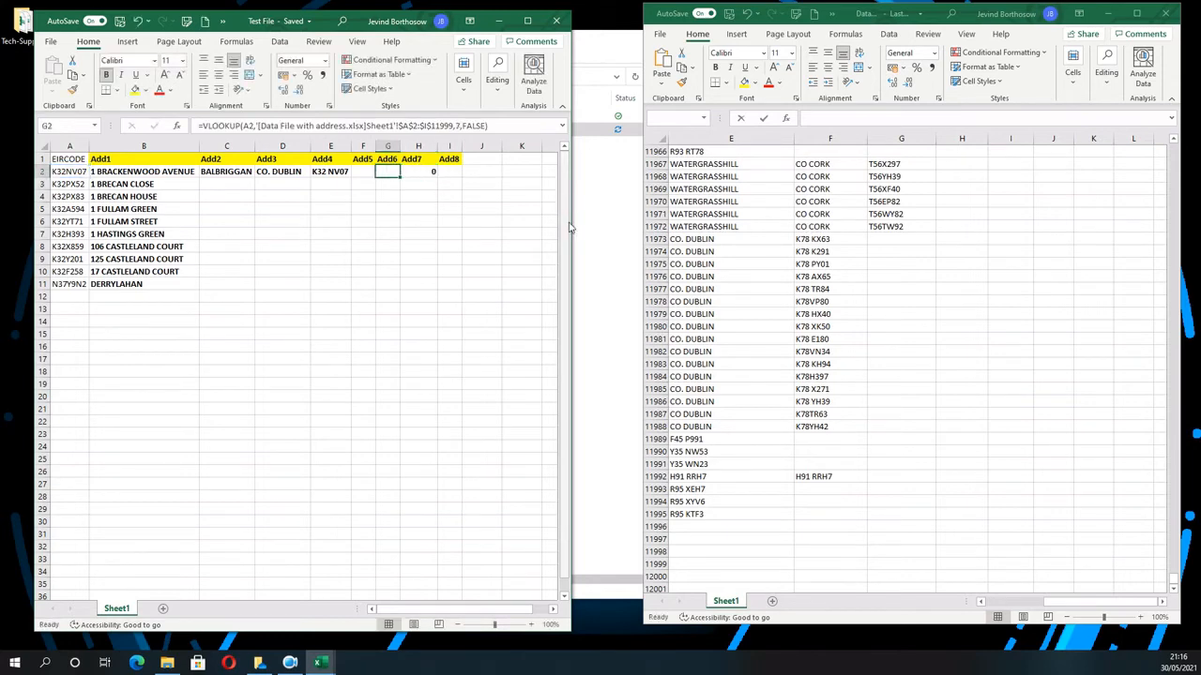
# Copy the H2 formula into cell I2 under Add8
pyautogui.press('Tab')
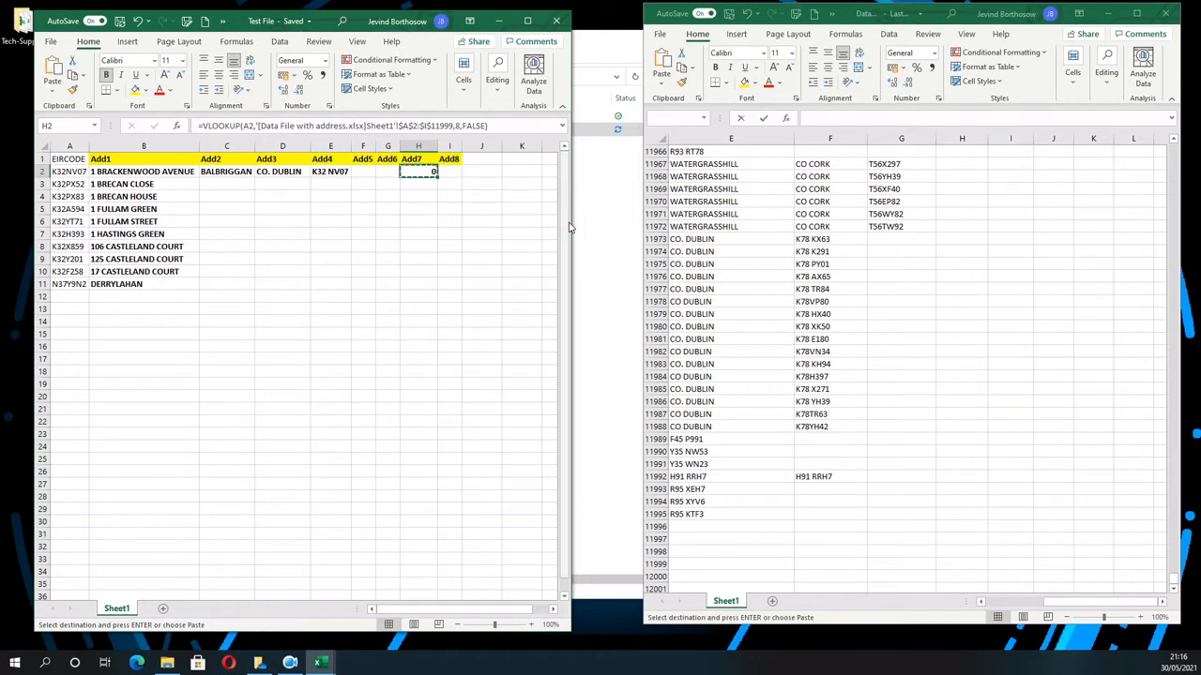
pyautogui.press('Right')
pyautogui.hotkey('ctrl', 'v')
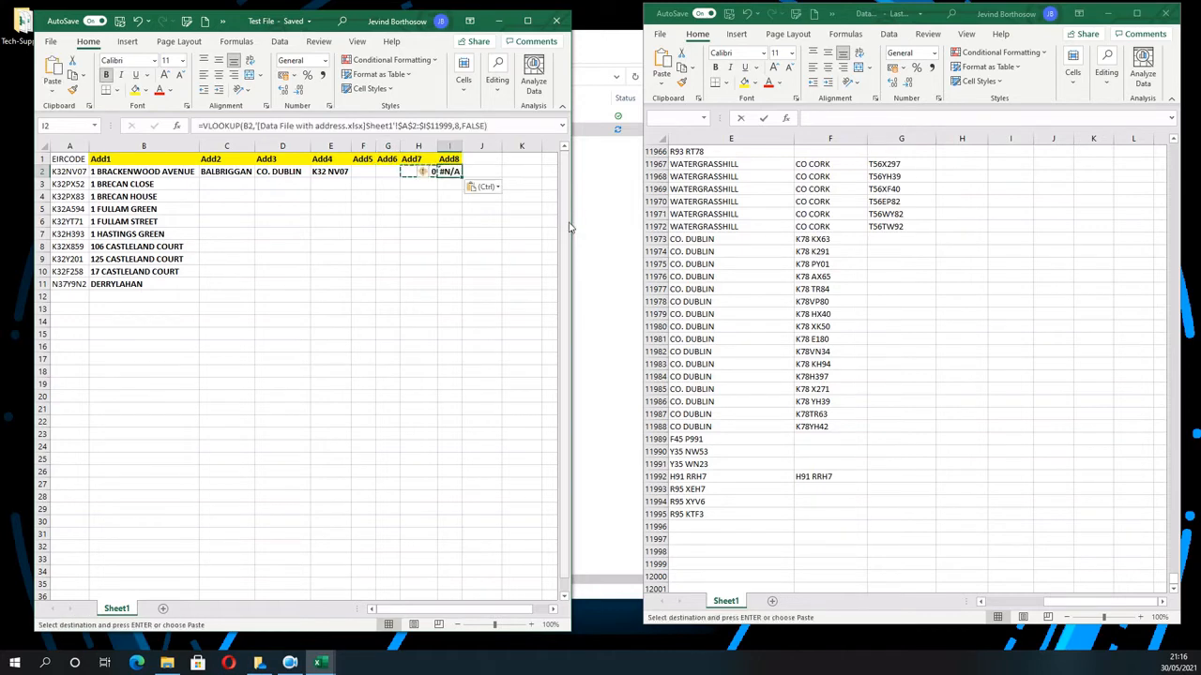
# Correct the I2 formula to look up A2 and return column index 9
pyautogui.press('F2')
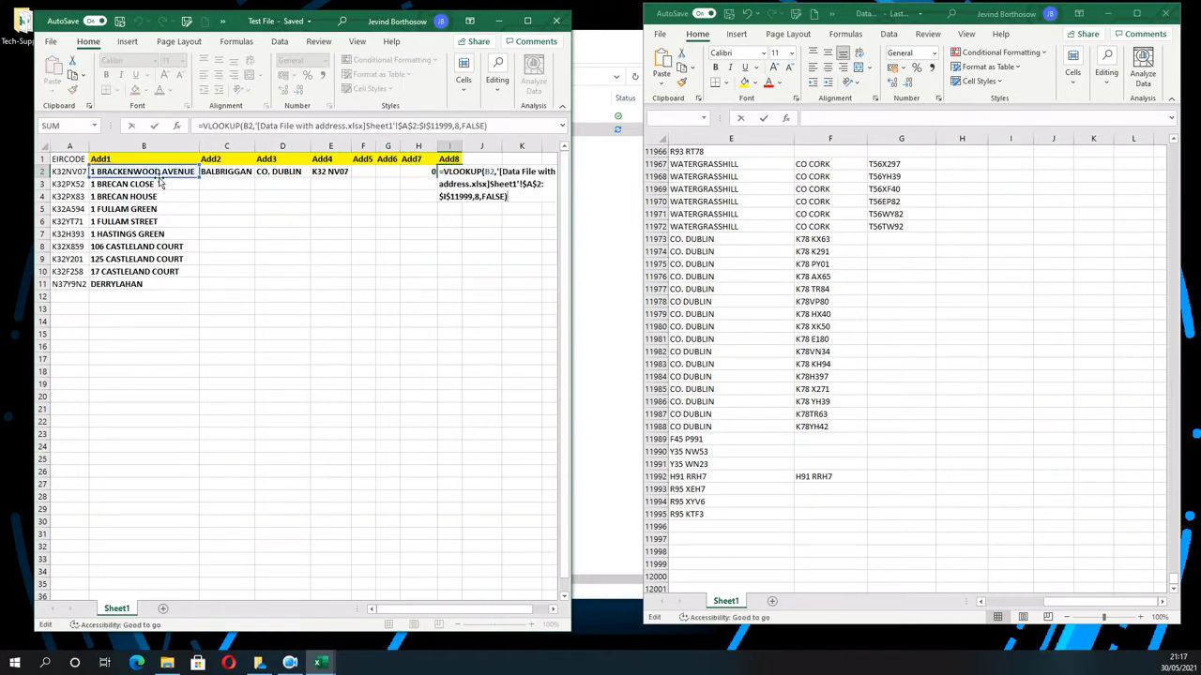
pyautogui.moveTo(160, 178); pyautogui.dragTo(62, 169)
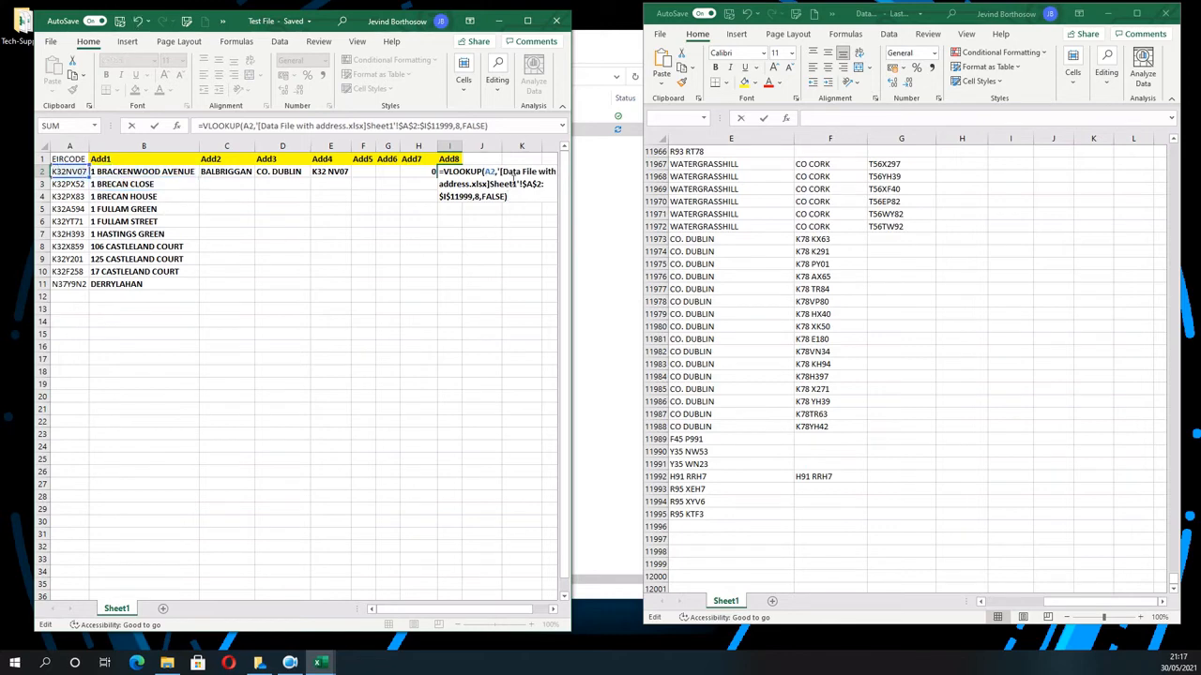
pyautogui.click(476, 197)
pyautogui.press('BackSpace')
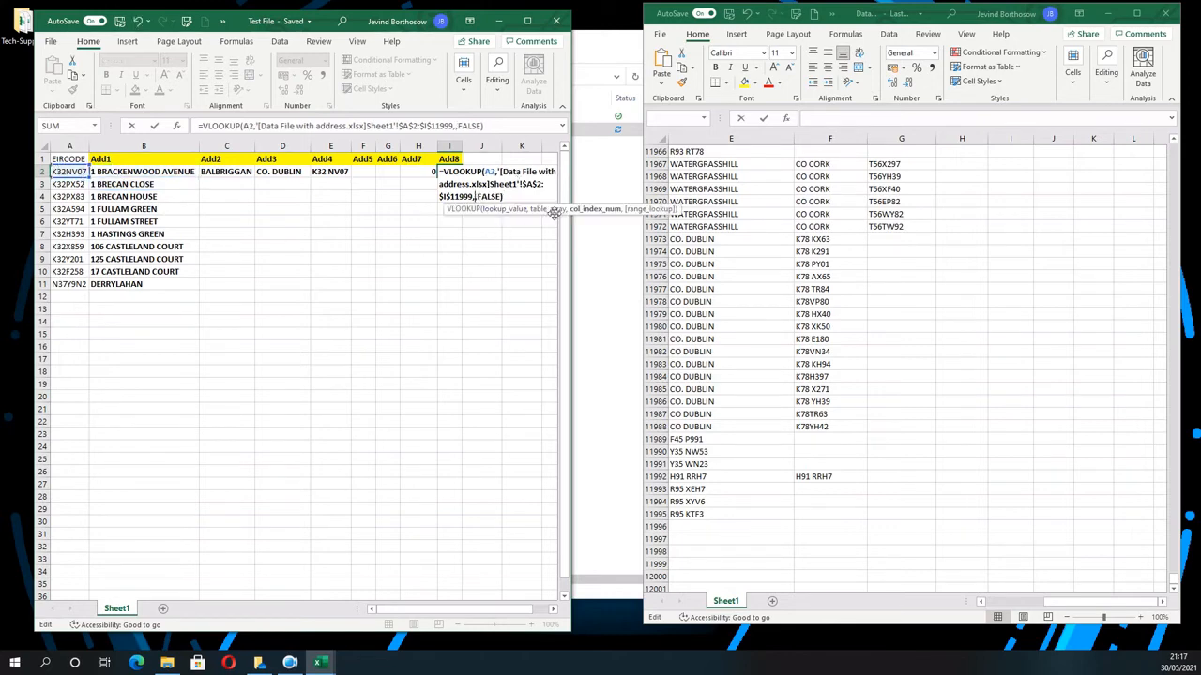
pyautogui.write('9')
pyautogui.hotkey('ctrl', 'Return')
pyautogui.press('Delete')
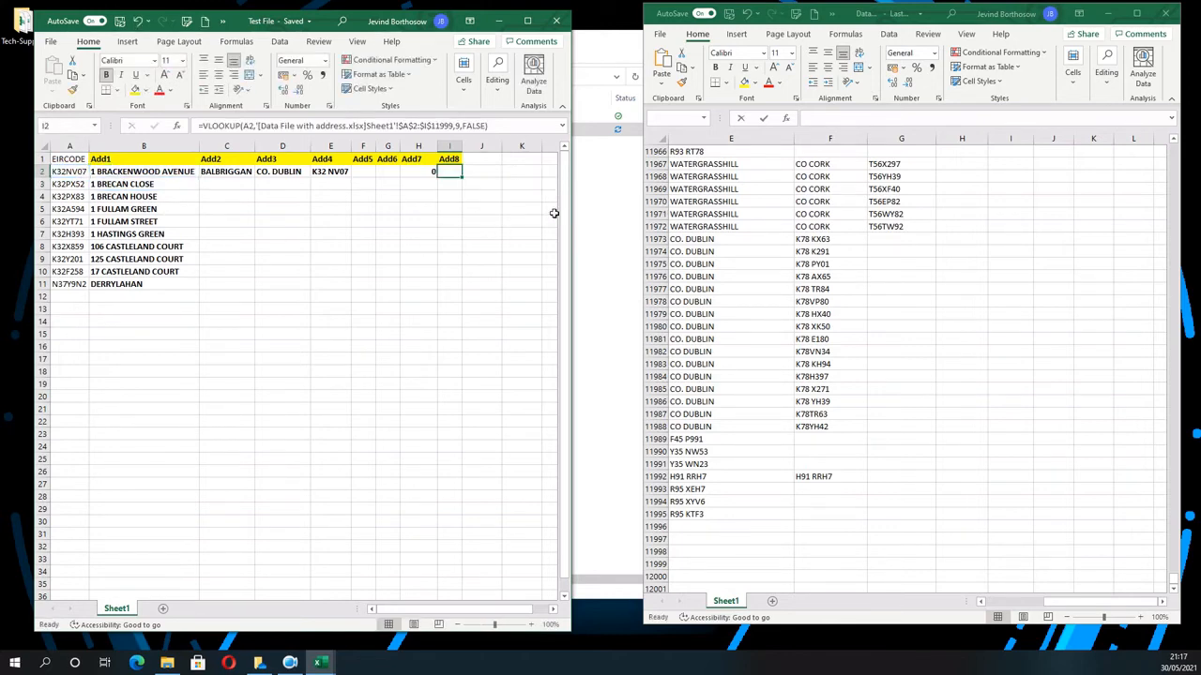
# Copy the VLOOKUP formulas in B2:I2 and paste them into row 3 from B3
pyautogui.press('Left')
pyautogui.press('Left')
pyautogui.press('Left')
pyautogui.press('Left')
pyautogui.press('Left')
pyautogui.press('Left')
pyautogui.press('Left')
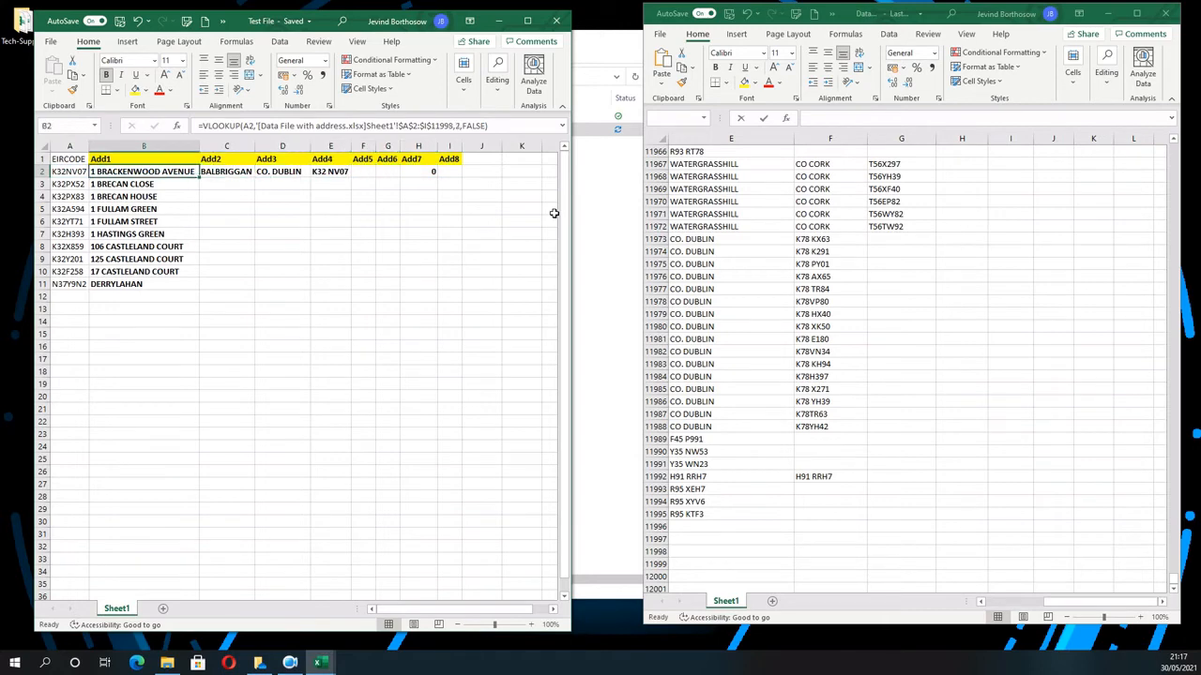
pyautogui.hotkey('shift', 'Right')
pyautogui.hotkey('shift', 'Right')
pyautogui.hotkey('shift', 'Right')
pyautogui.hotkey('shift', 'Right')
pyautogui.hotkey('shift', 'Right')
pyautogui.hotkey('shift', 'Right')
pyautogui.hotkey('shift', 'Right')
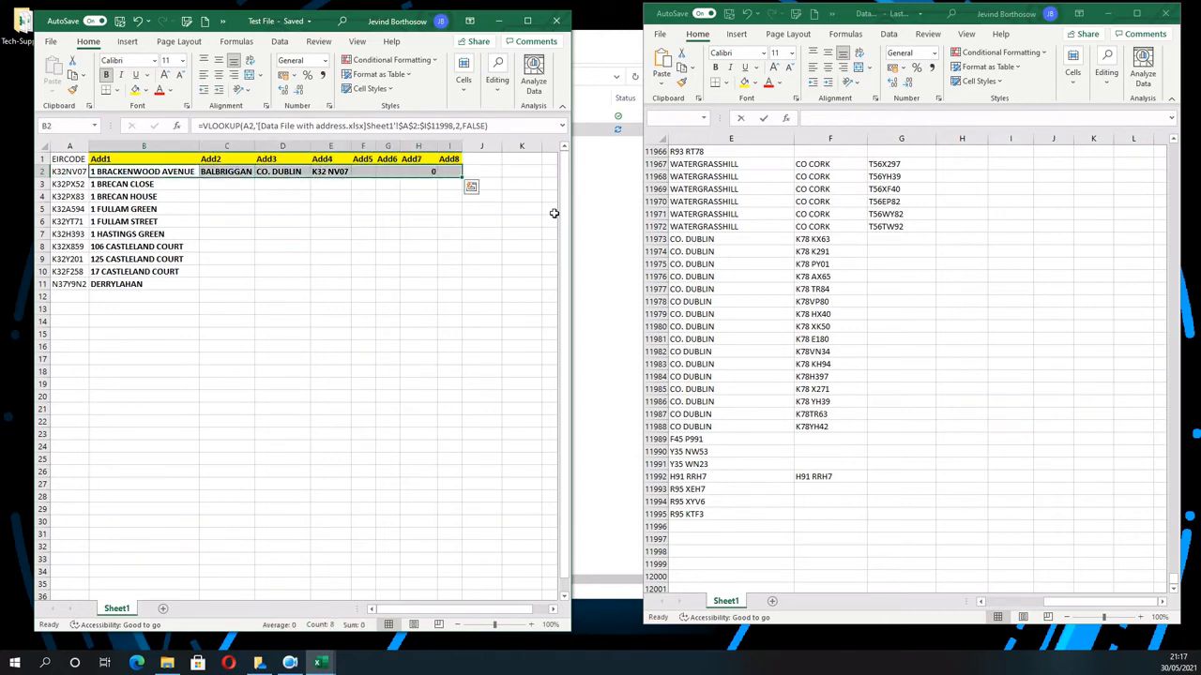
pyautogui.hotkey('ctrl', 'c')
pyautogui.press('Down')
pyautogui.hotkey('ctrl', 'v')
# Paste the copied address formulas into each of rows 4 to 11, starting in column B
pyautogui.press('Down')
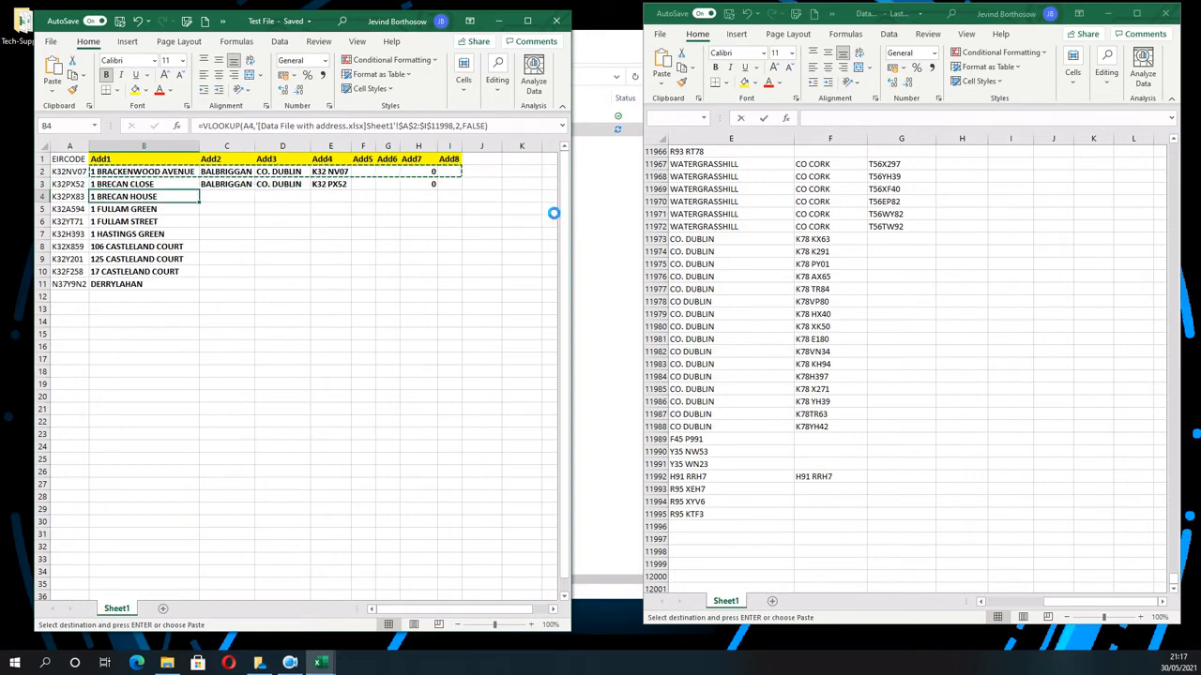
pyautogui.hotkey('ctrl', 'v')
pyautogui.press('Down')
pyautogui.hotkey('ctrl', 'v')
pyautogui.press('Down')
pyautogui.hotkey('ctrl', 'v')
pyautogui.press('Down')
pyautogui.hotkey('ctrl', 'v')
pyautogui.press('Down')
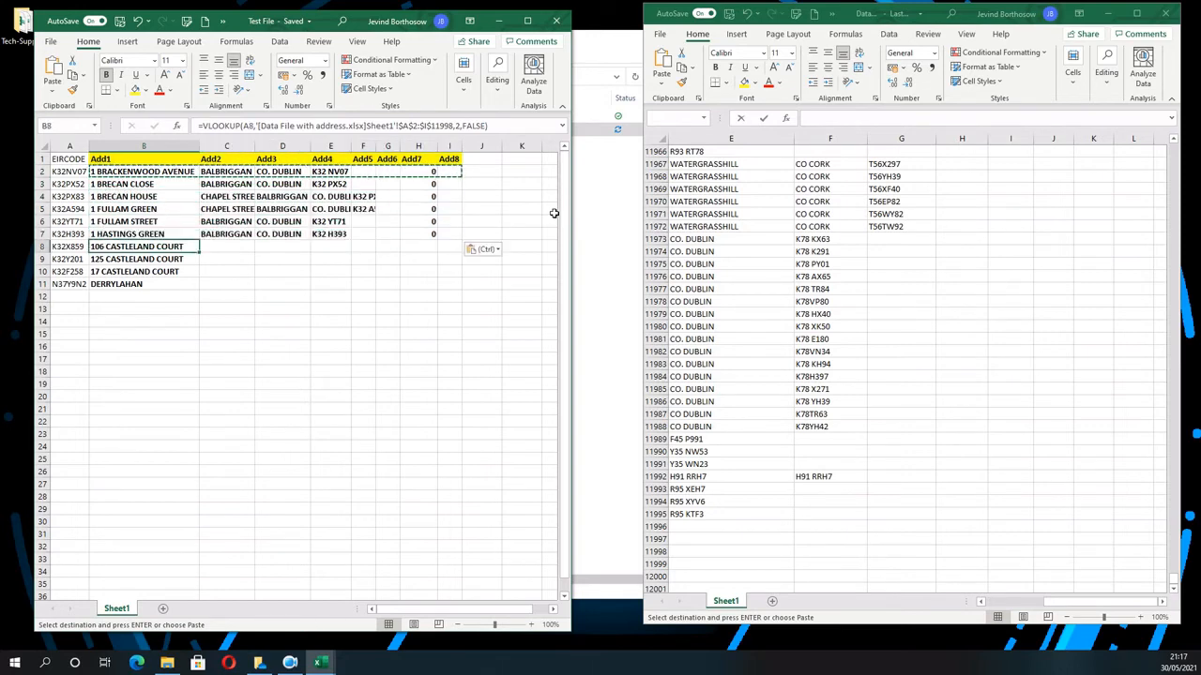
pyautogui.hotkey('ctrl', 'v')
pyautogui.press('Down')
pyautogui.hotkey('ctrl', 'v')
pyautogui.press('Down')
pyautogui.hotkey('ctrl', 'v')
pyautogui.press('Down')
pyautogui.hotkey('ctrl', 'v')
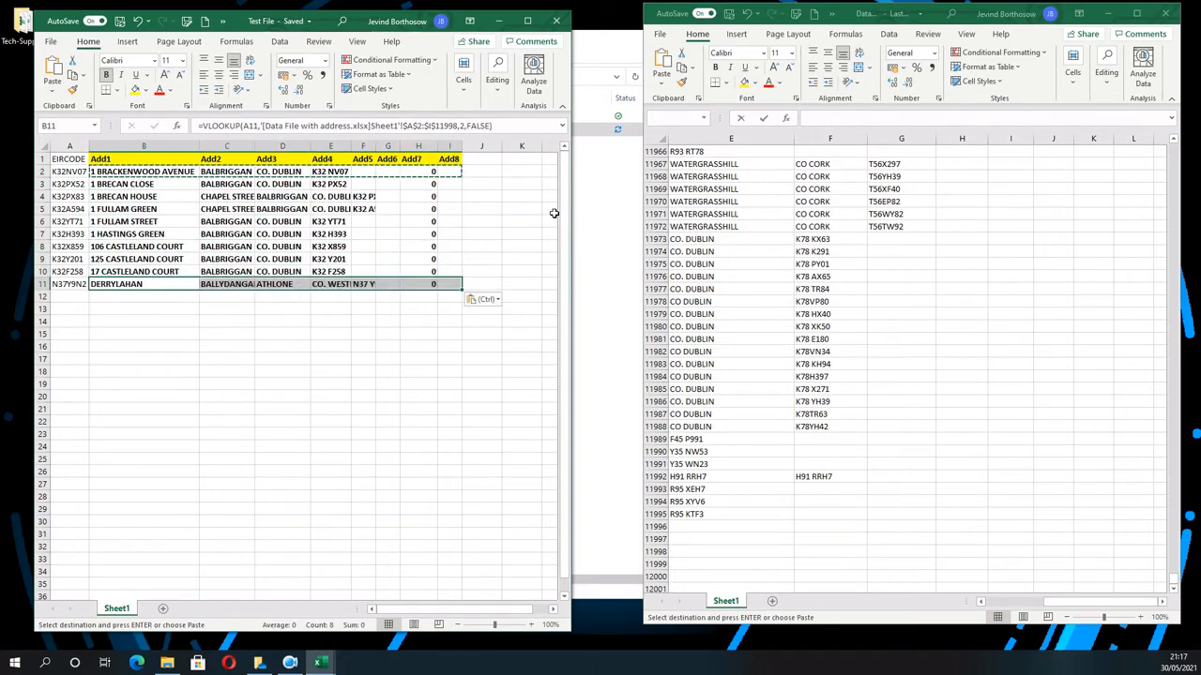
pyautogui.press('Escape')
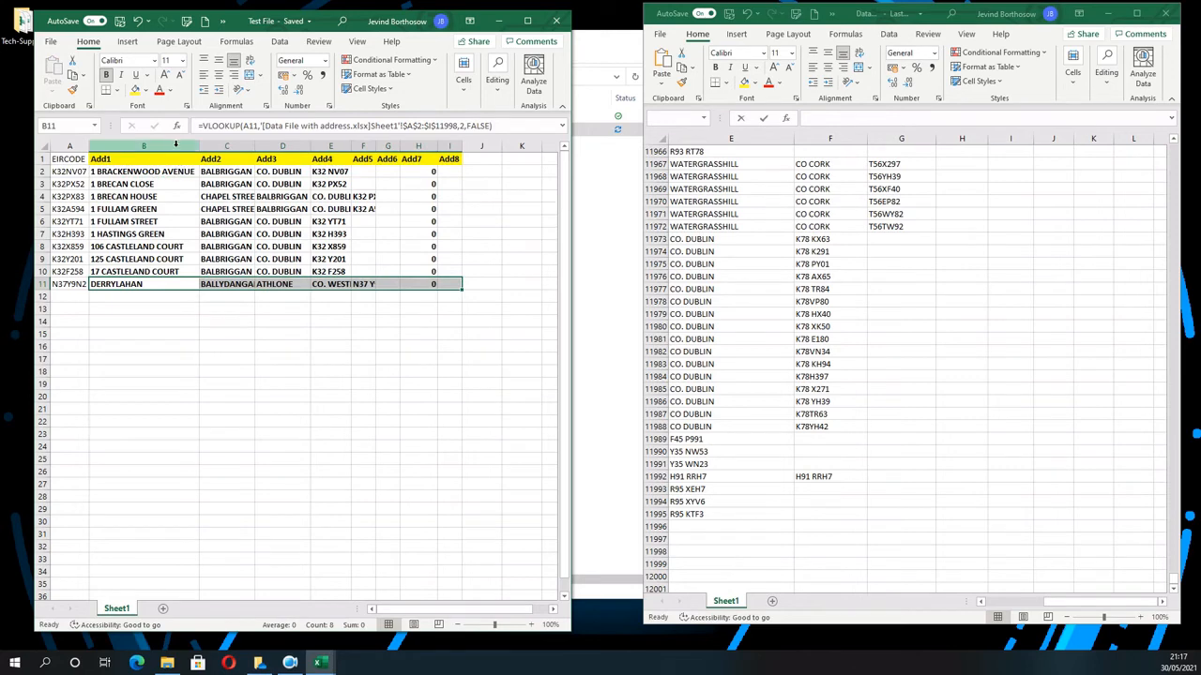
# AutoFit the widths of columns B to I to their contents
pyautogui.moveTo(176, 147); pyautogui.dragTo(445, 140)
pyautogui.doubleClick(436, 145)
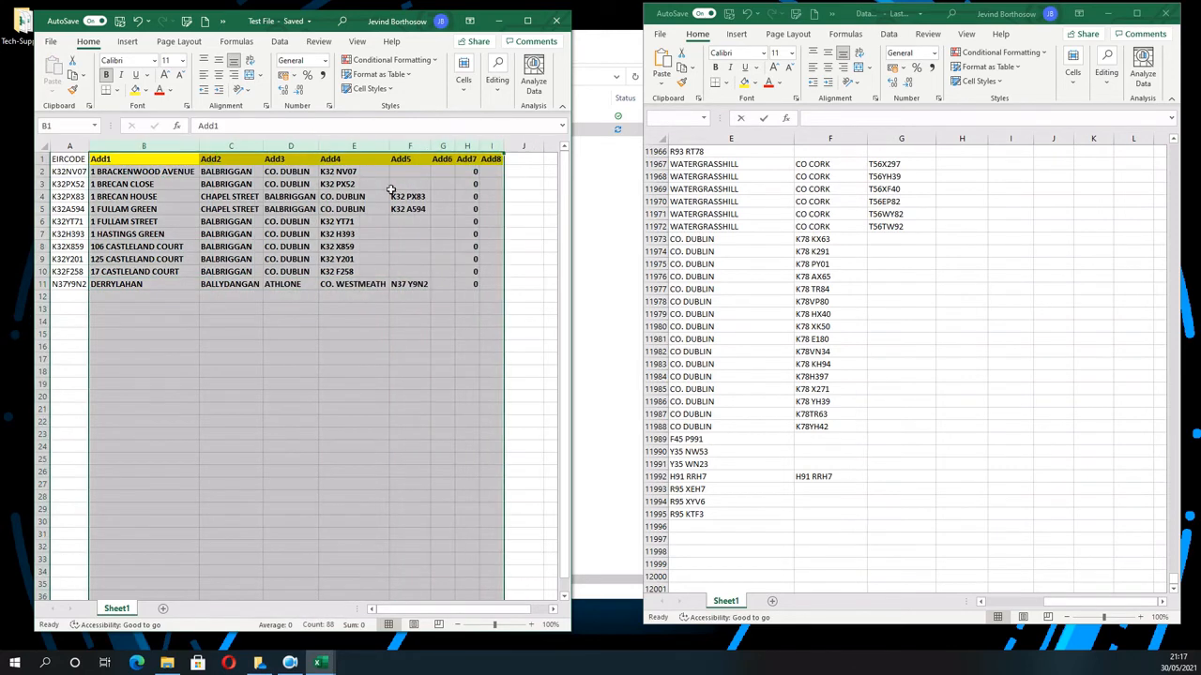
# Find the Eircode from A6 in the address data workbook and check its address fields cell by cell
pyautogui.click(69, 222)
pyautogui.hotkey('ctrl', 'c')
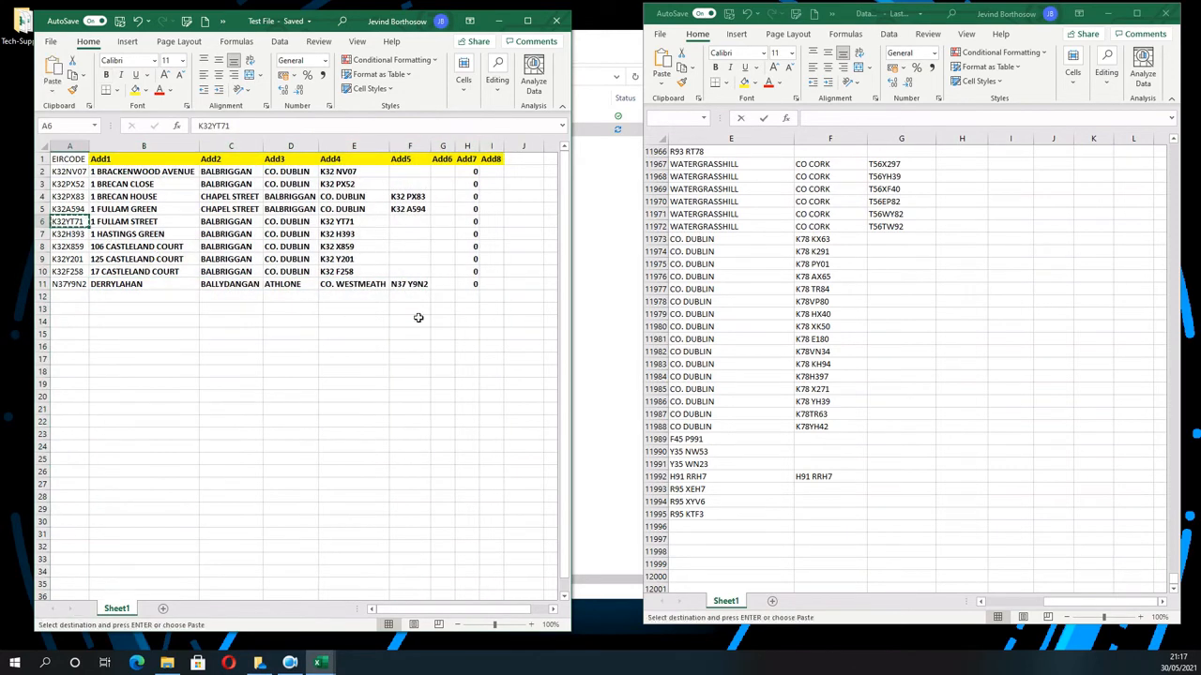
pyautogui.click(775, 302)
pyautogui.hotkey('ctrl', 'f')
pyautogui.hotkey('ctrl', 'v')
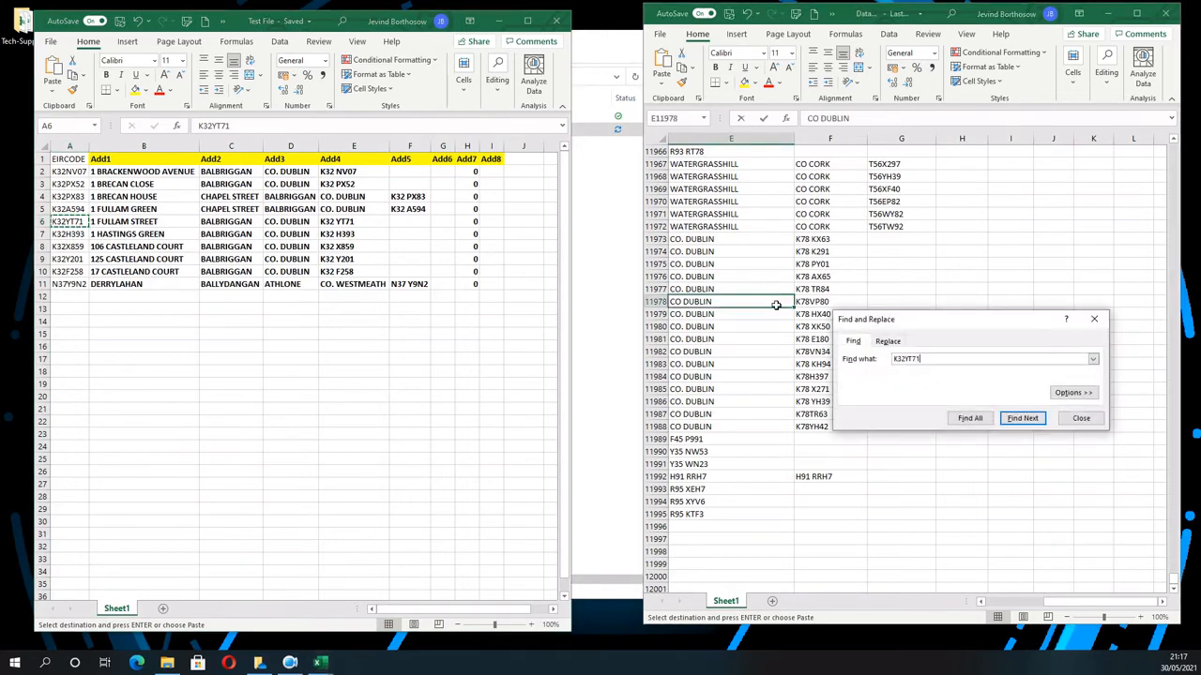
pyautogui.press('Return')
pyautogui.press('Escape')
pyautogui.press('Right')
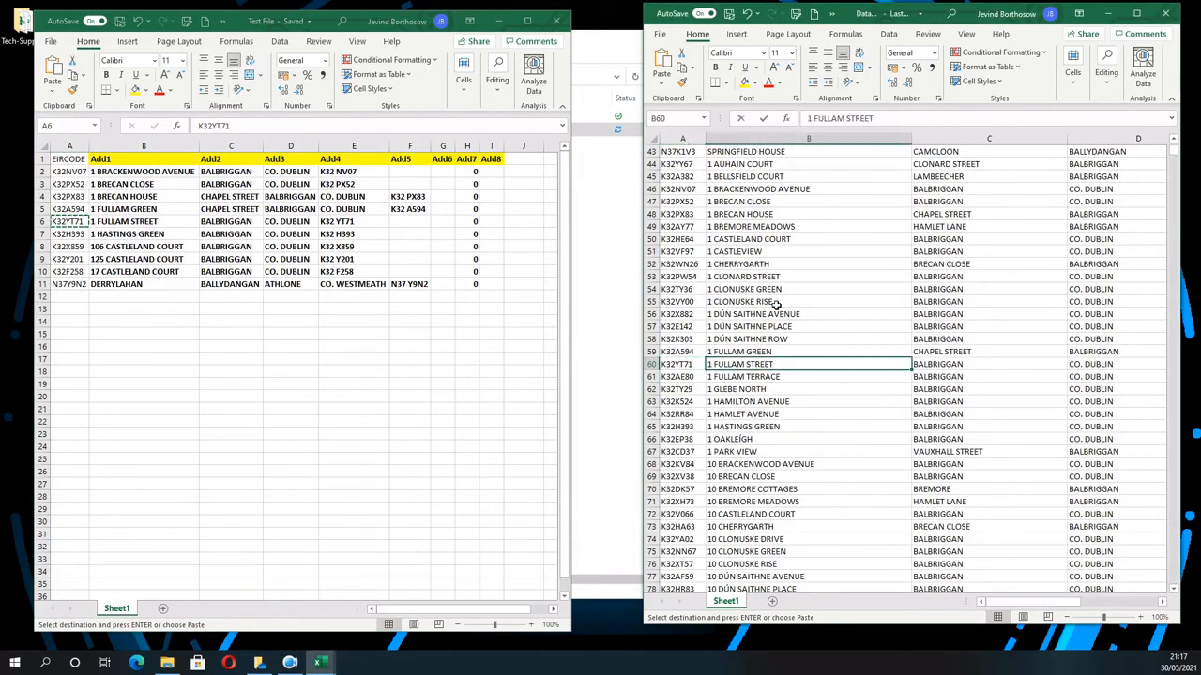
pyautogui.press('Right')
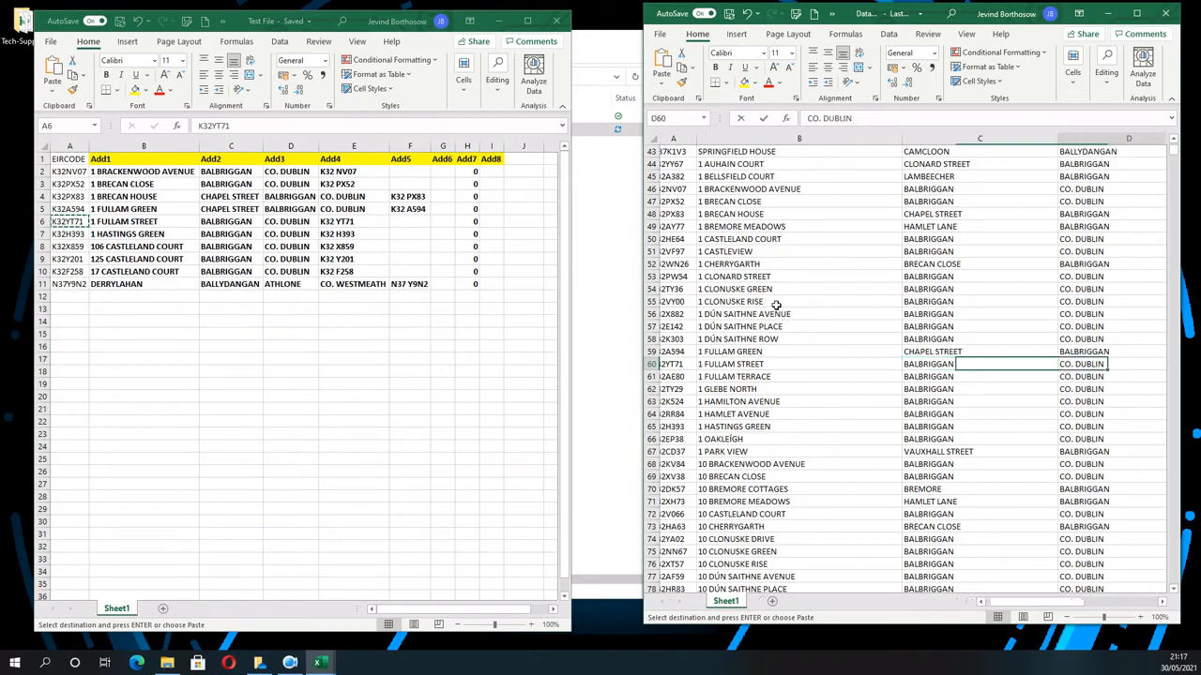
pyautogui.press('Right')
pyautogui.press('Right')
pyautogui.press('Right')
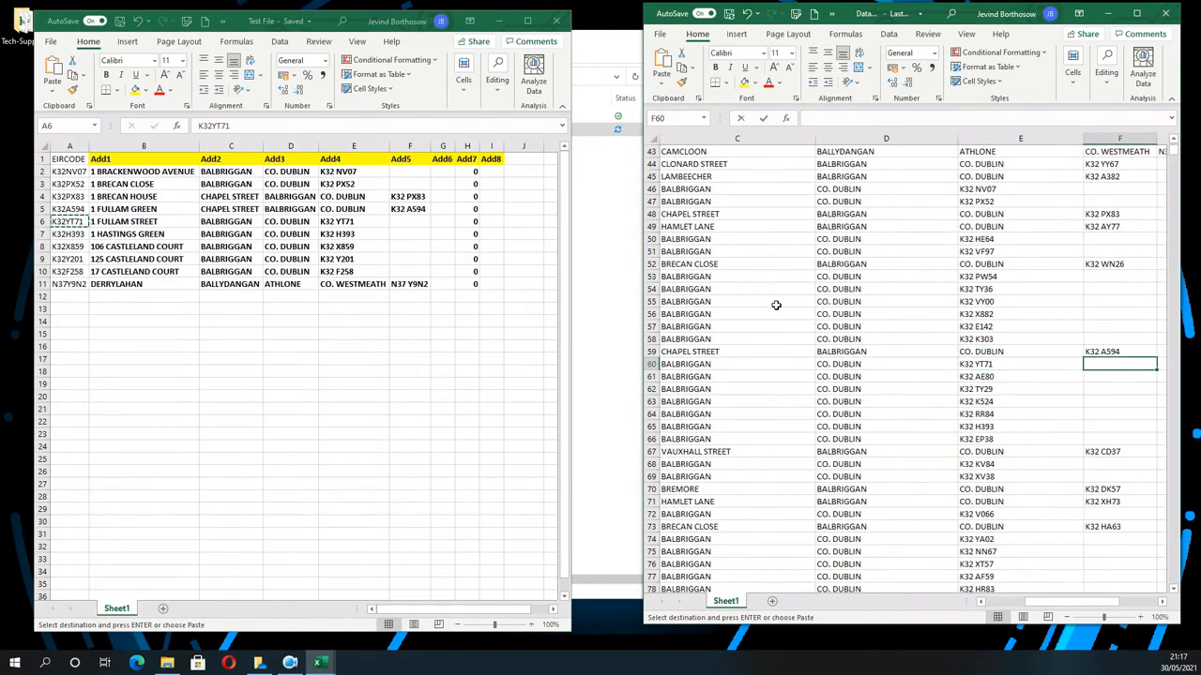
# Find the Eircode from A9 in the address data workbook and check its address fields across the row
pyautogui.click(70, 255)
pyautogui.click(69, 258)
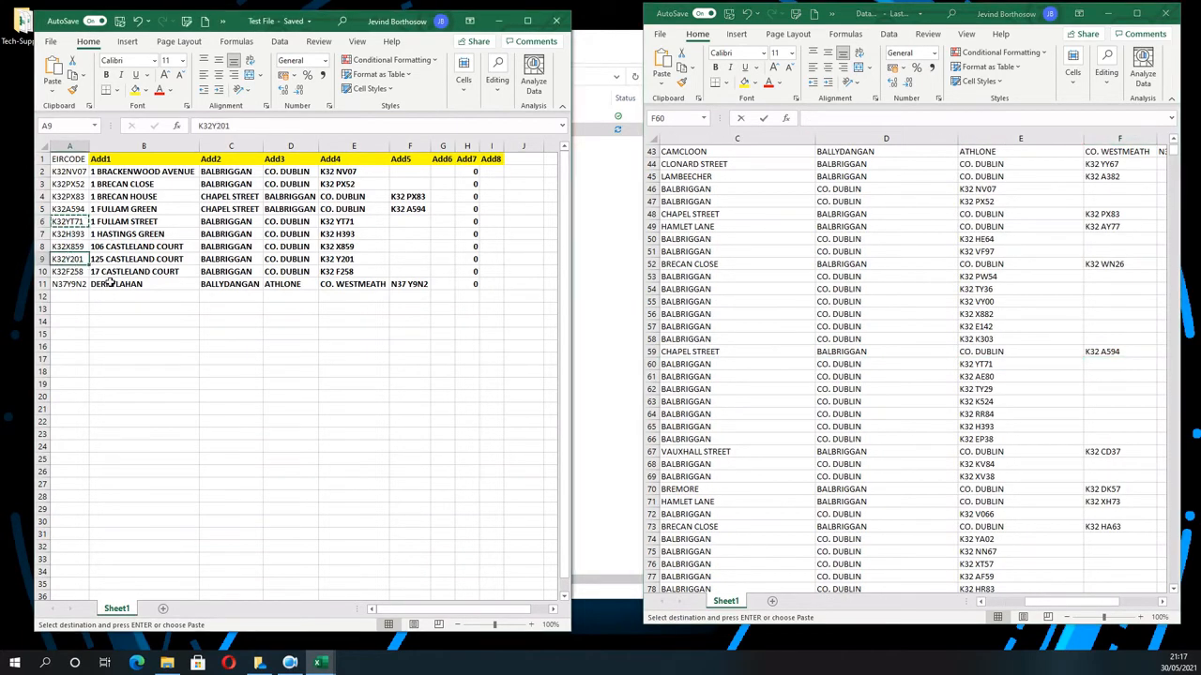
pyautogui.hotkey('ctrl', 'c')
pyautogui.click(777, 295)
pyautogui.click(777, 326)
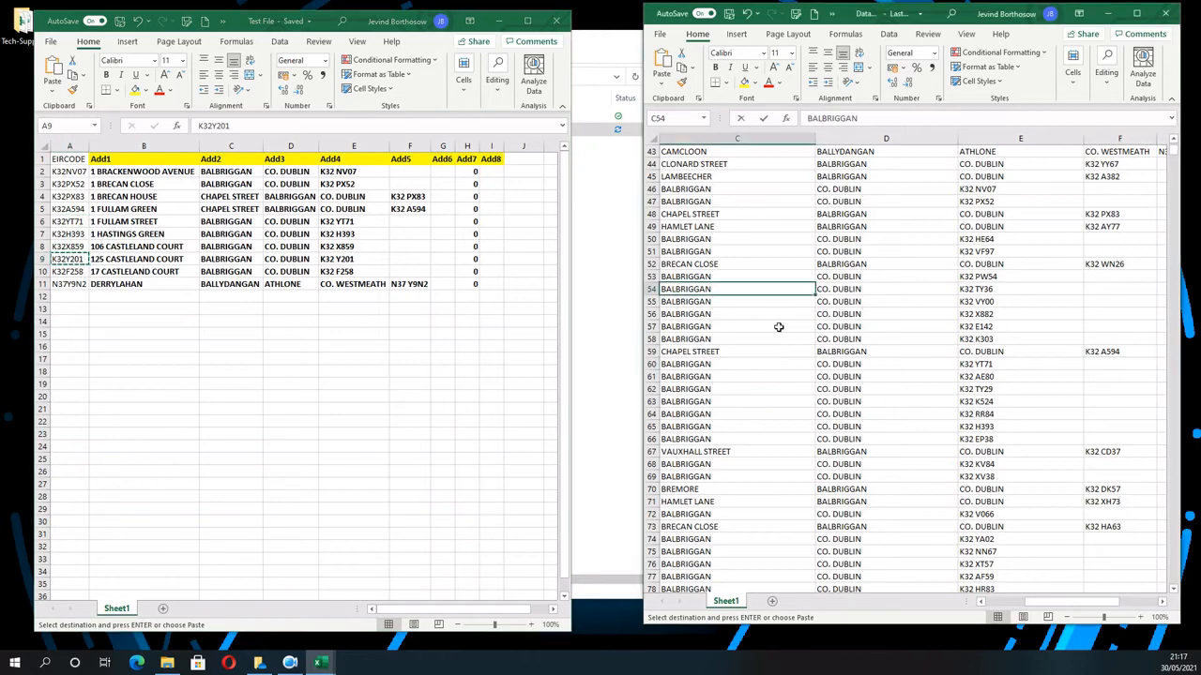
pyautogui.hotkey('ctrl', 'f')
pyautogui.hotkey('ctrl', 'v')
pyautogui.press('Return')
pyautogui.press('Escape')
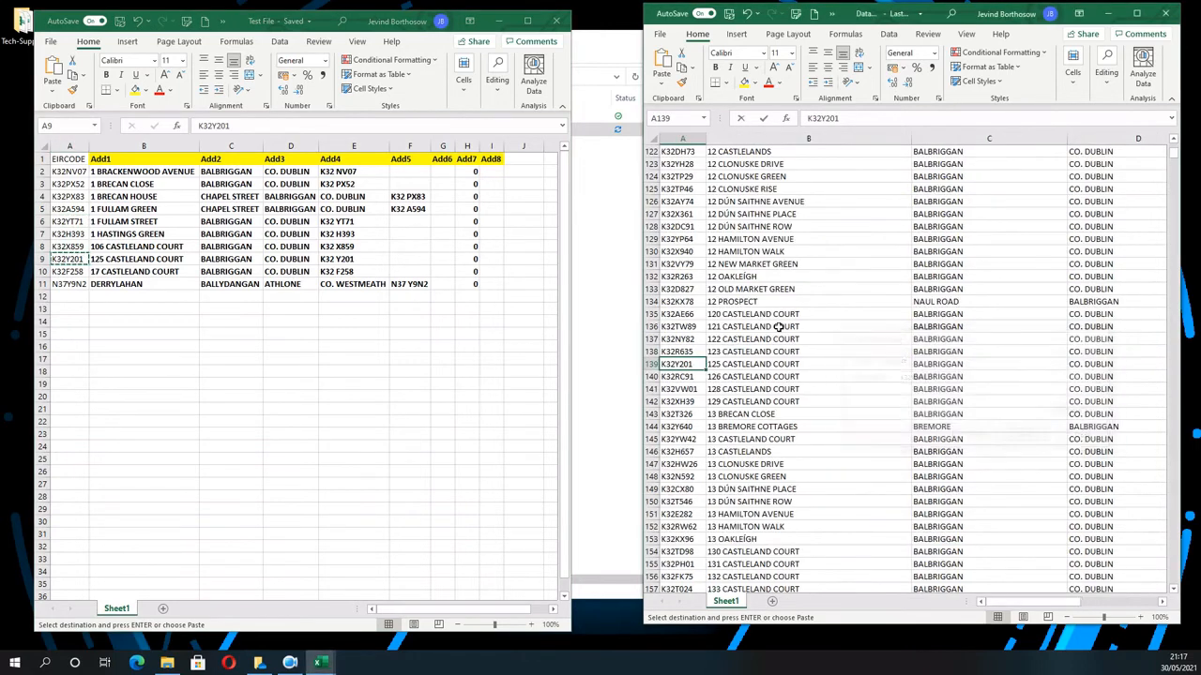
pyautogui.press('Right')
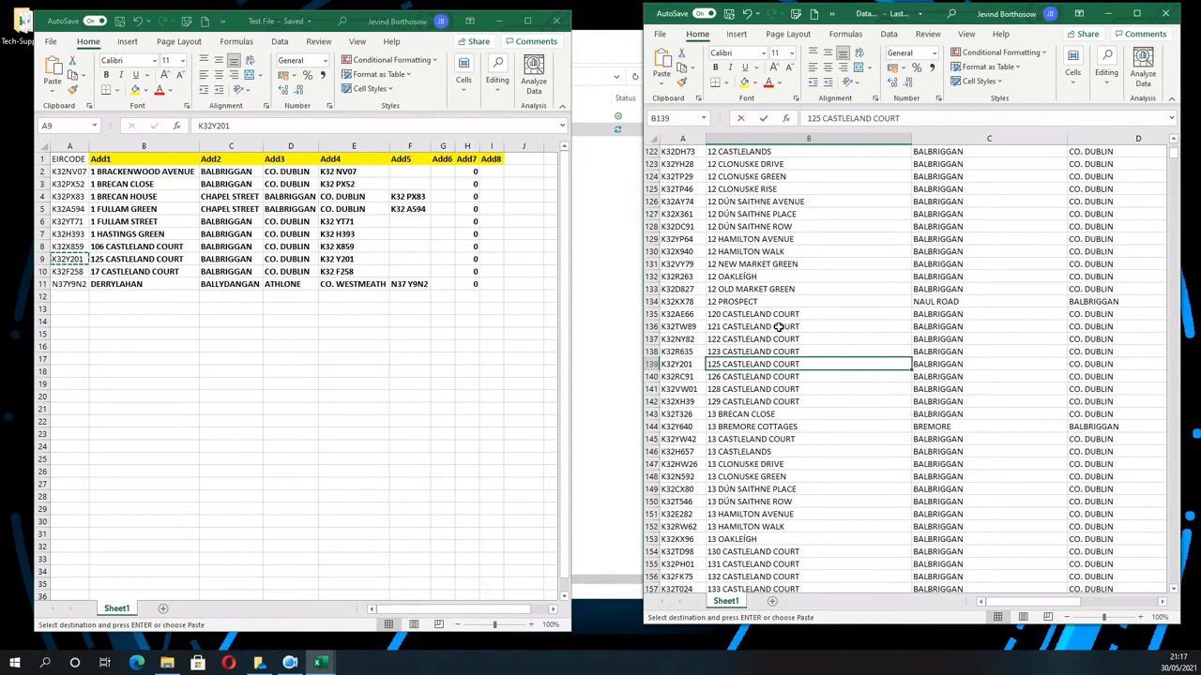
pyautogui.press('Right')
pyautogui.press('Right')
pyautogui.press('Right')
pyautogui.press('Right')
pyautogui.press('Right')
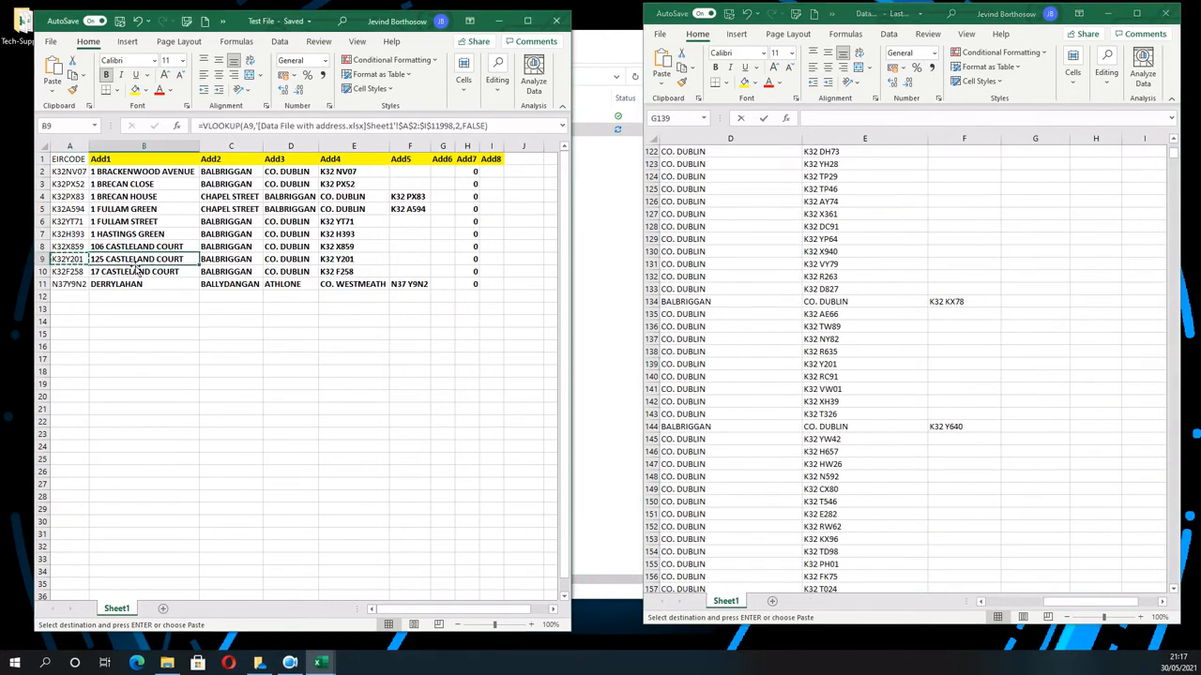
pyautogui.click(72, 281)
pyautogui.hotkey('ctrl', 'c')
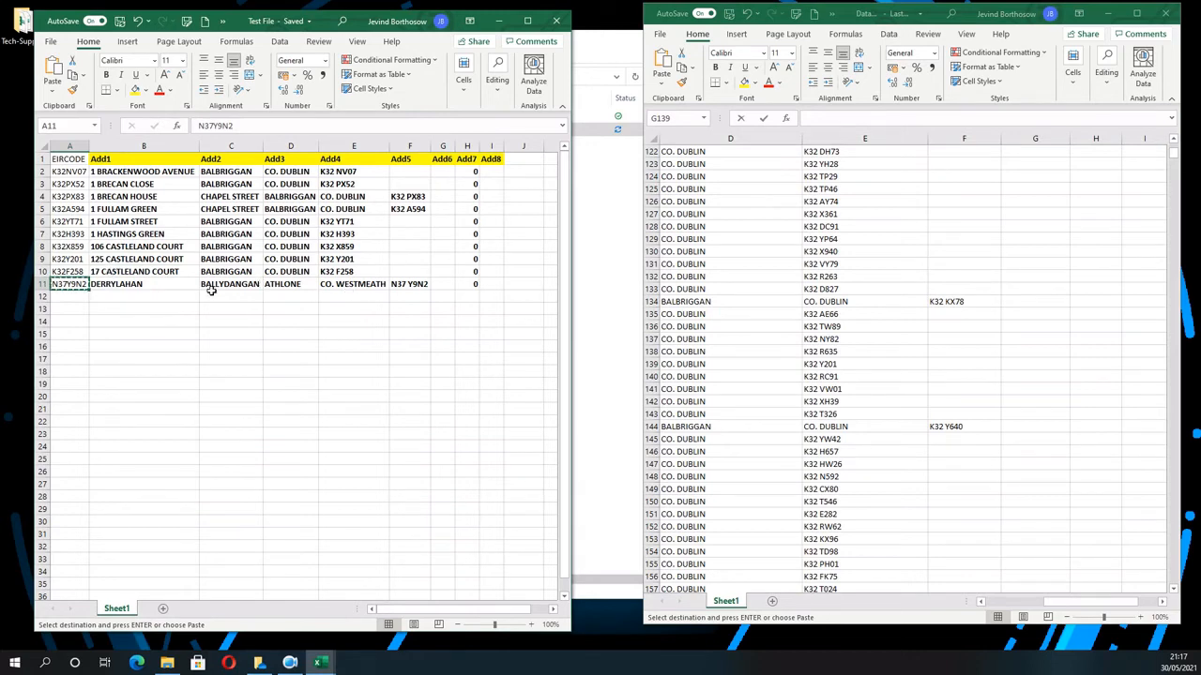
# Start an explanatory formula in B15 of Test File reading "=vlookup(main key , Data File where you are looking for the information"
pyautogui.click(161, 336)
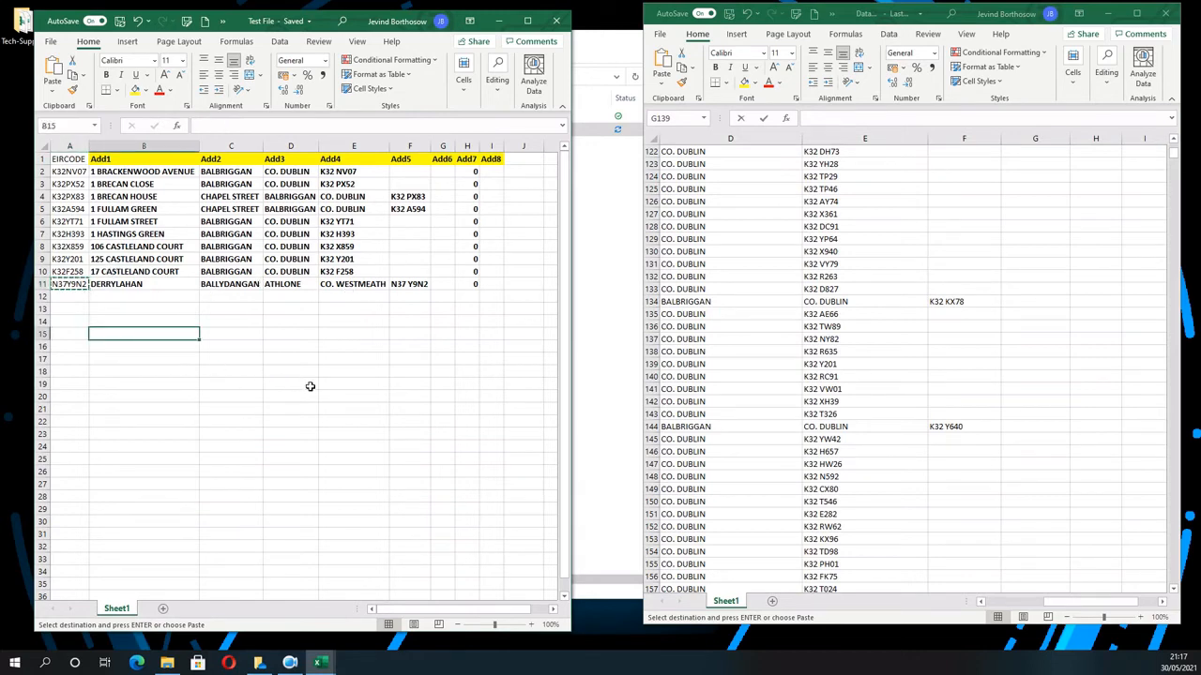
pyautogui.write('=v')
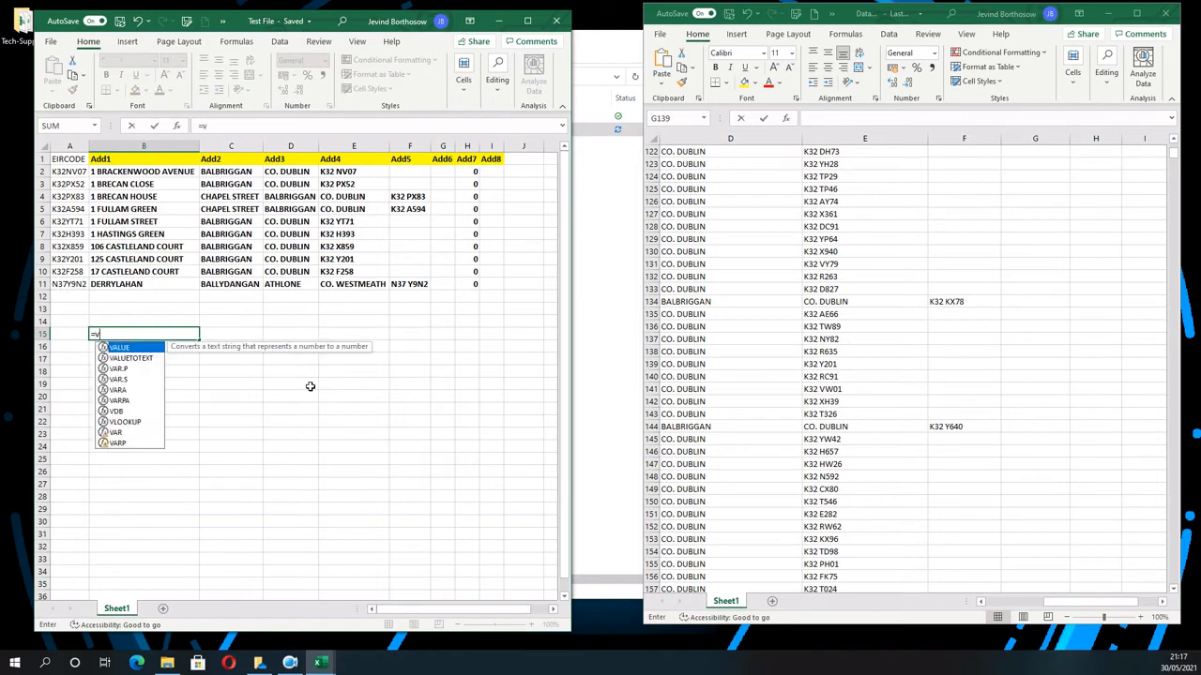
pyautogui.write('lookup')
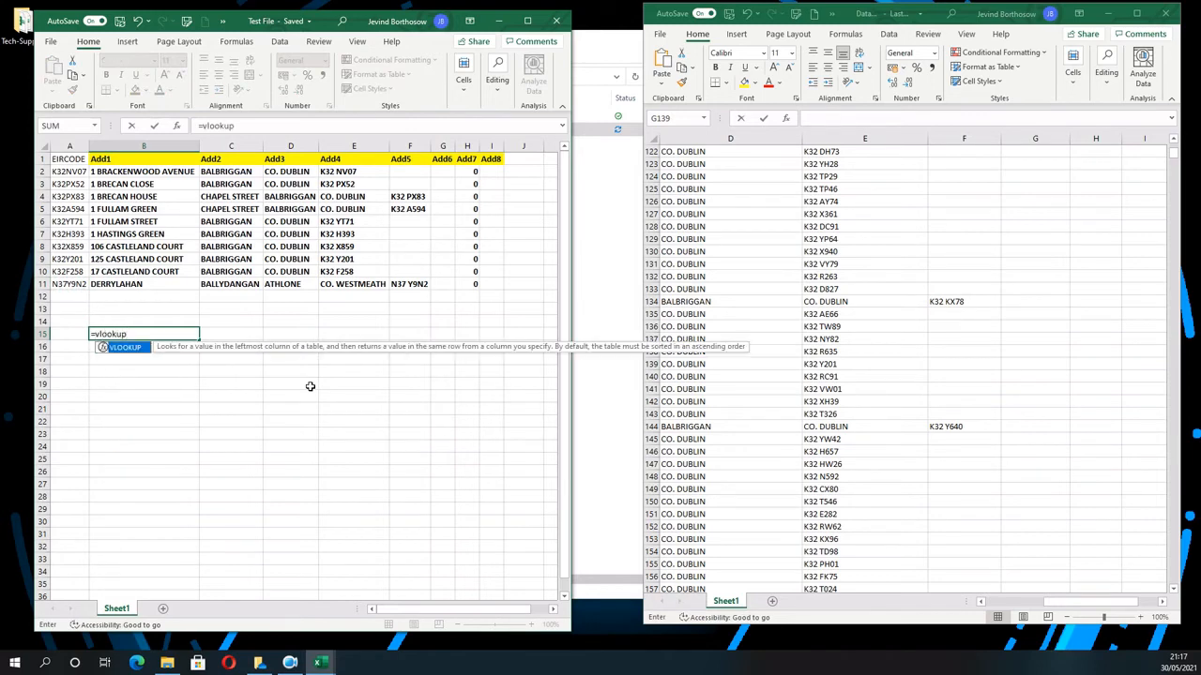
pyautogui.write('(')
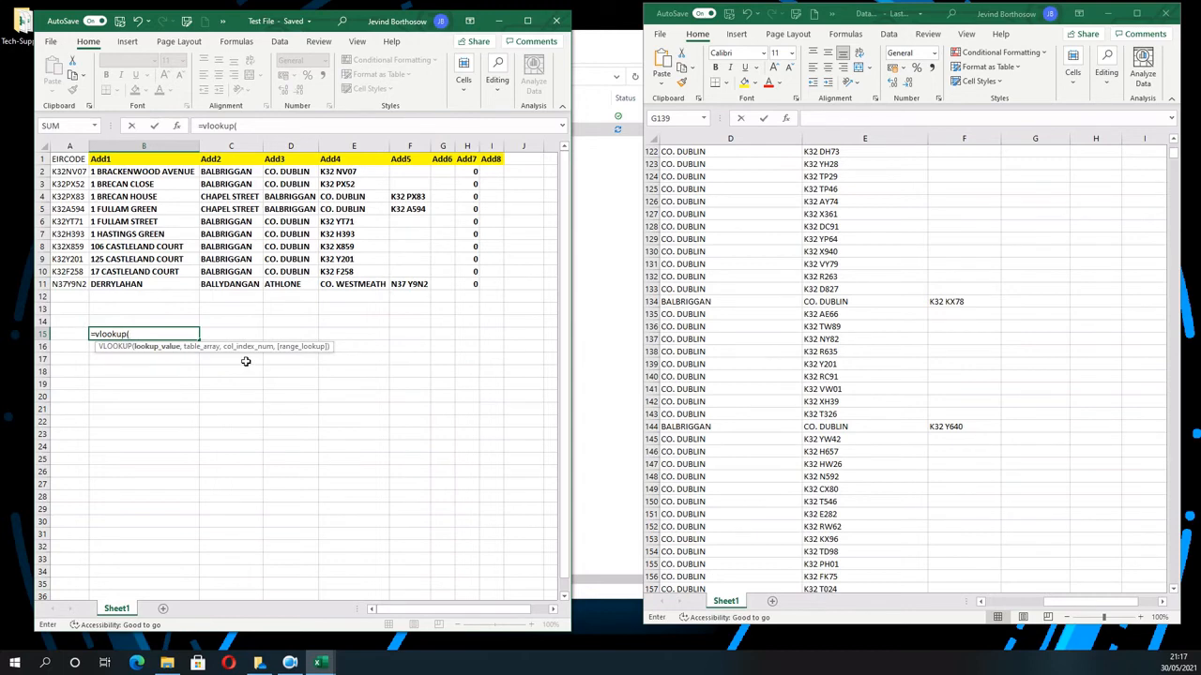
pyautogui.write('main key ,')
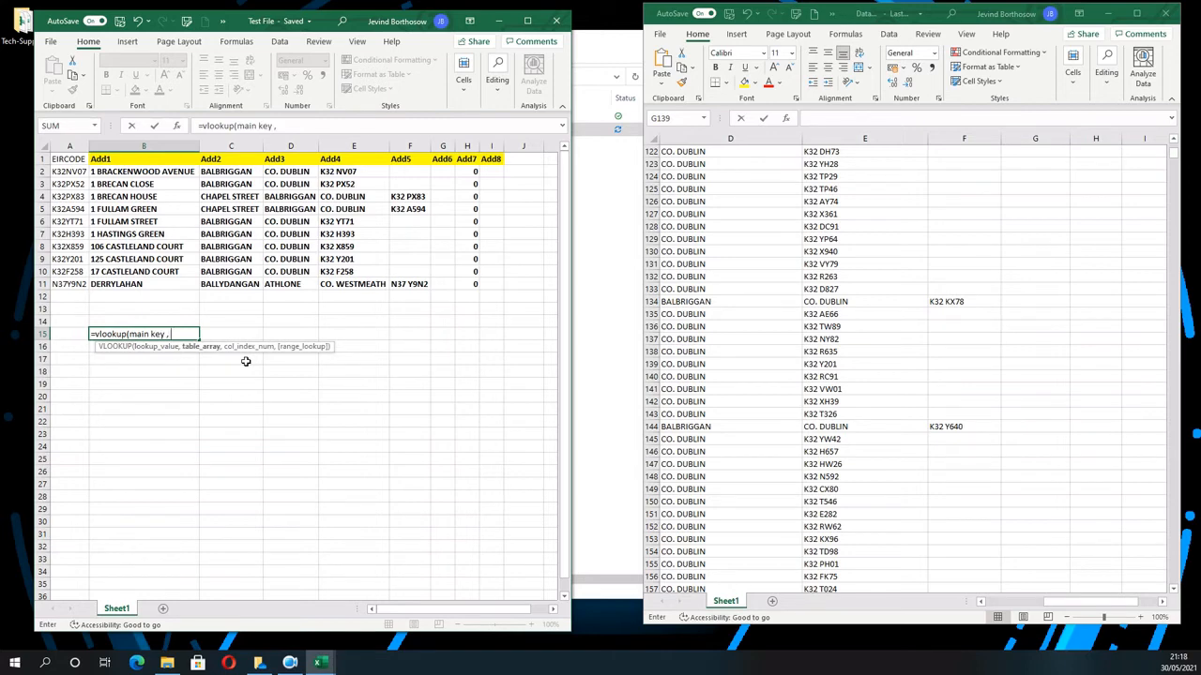
pyautogui.write(' Data Fi')
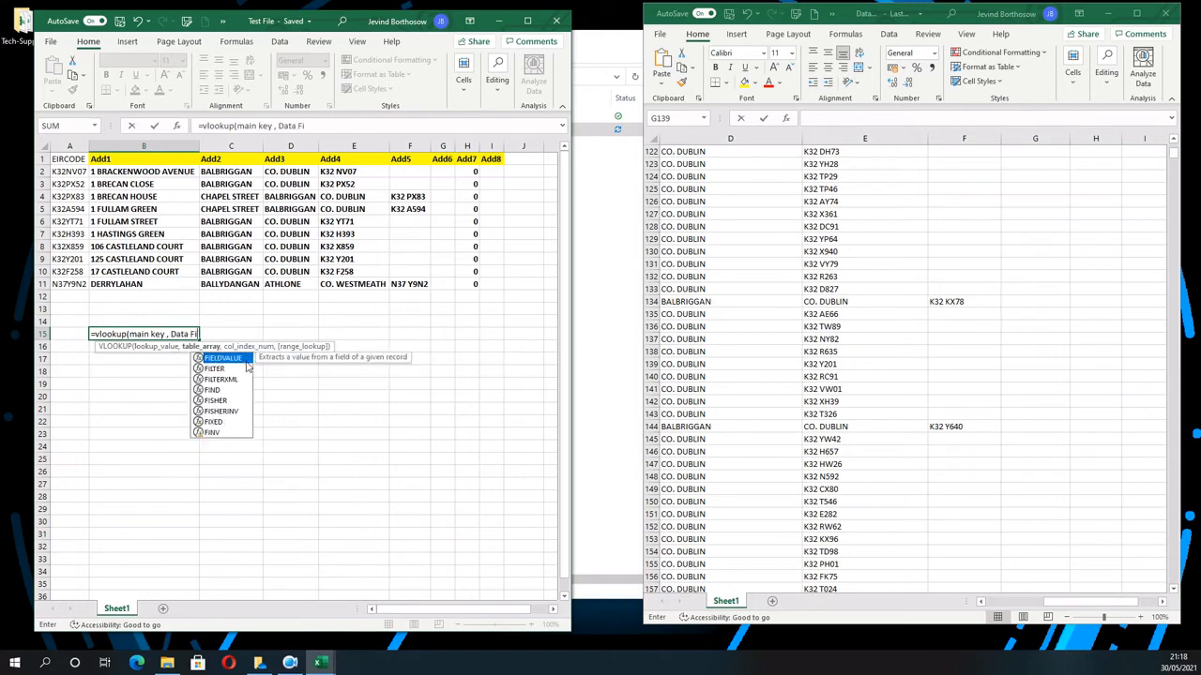
pyautogui.write('le where')
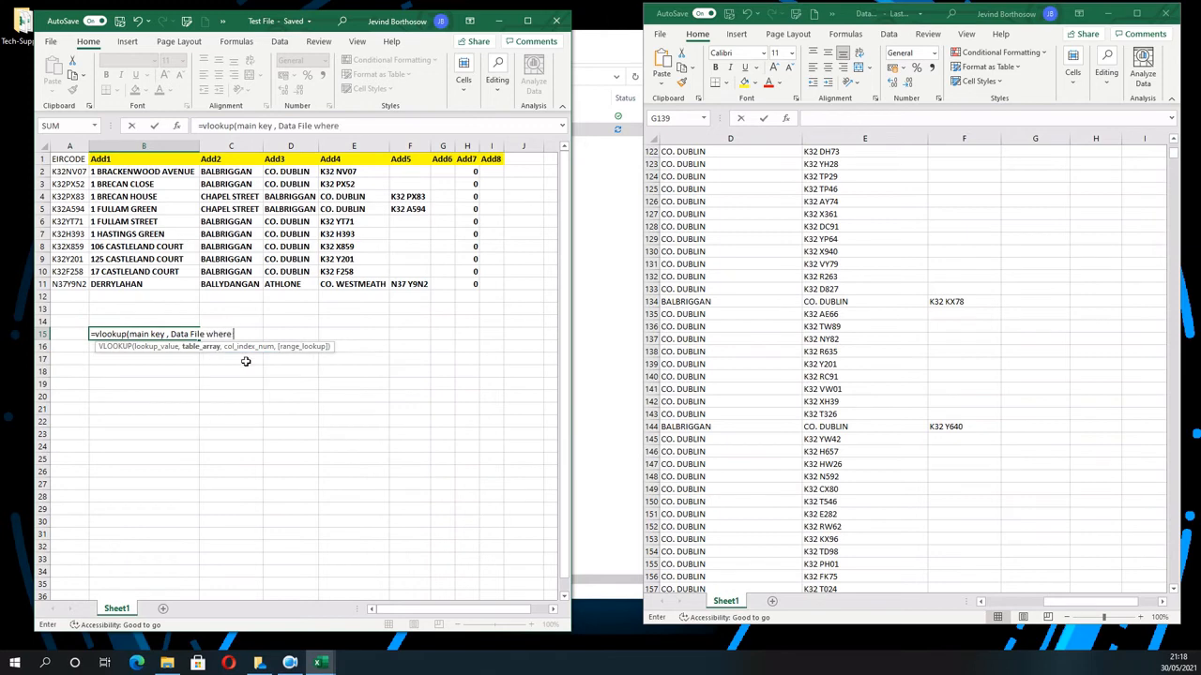
pyautogui.write(' you are look')
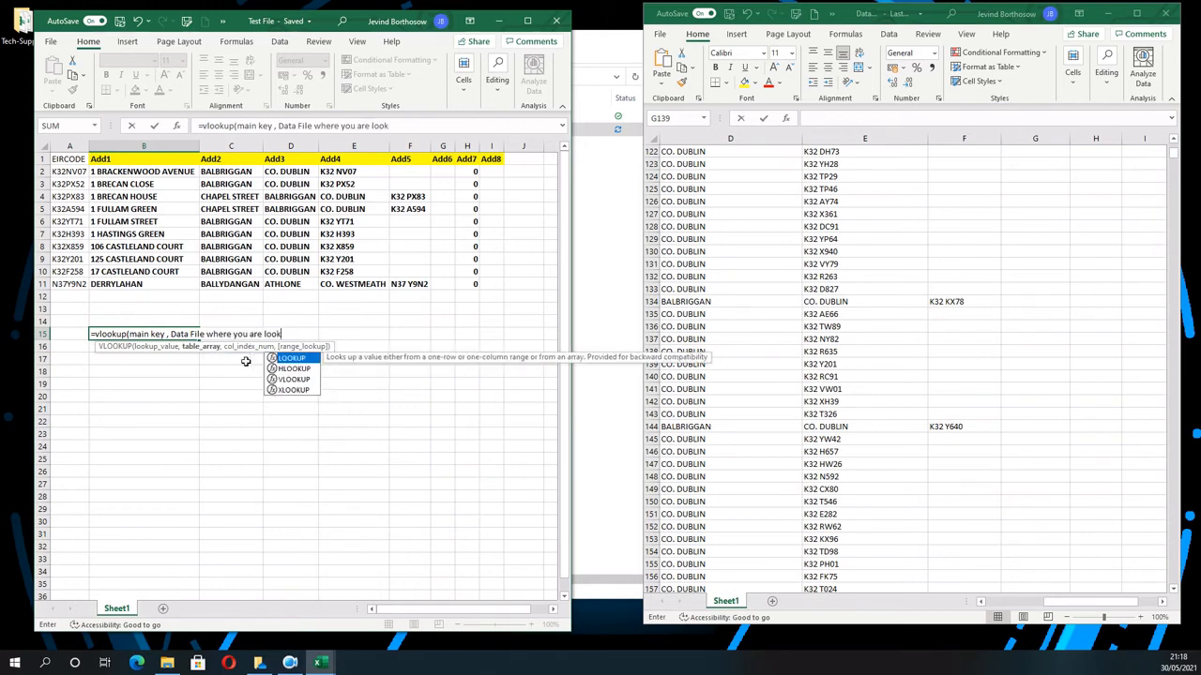
pyautogui.write('ing for the in')
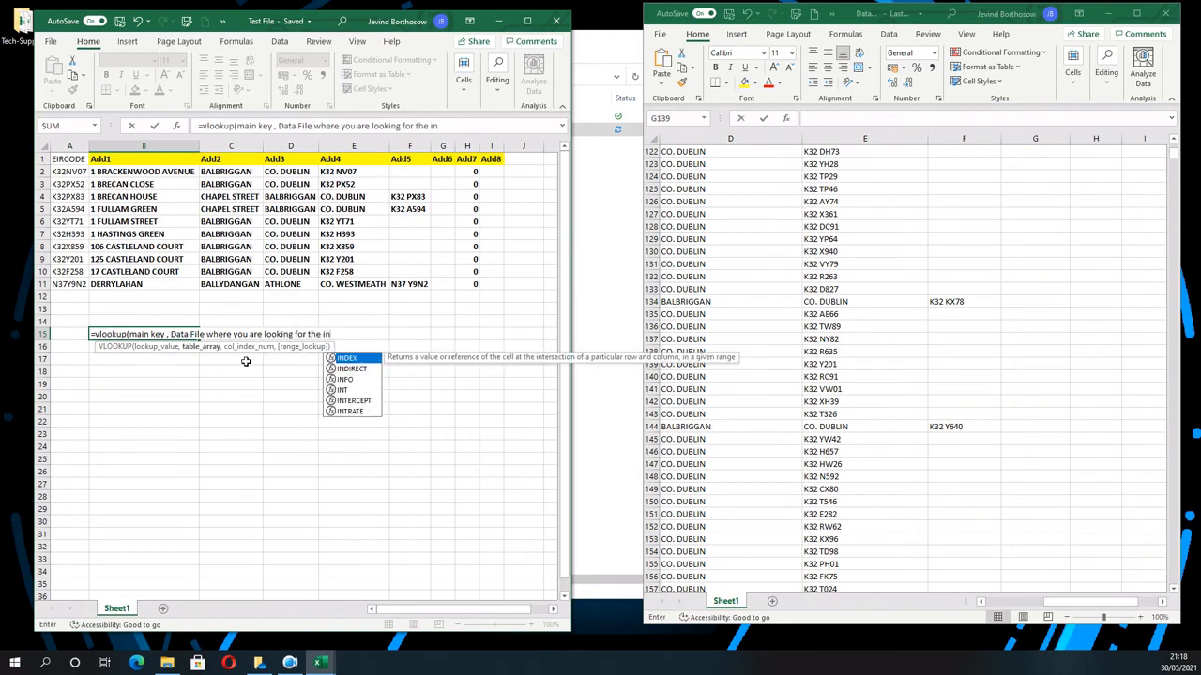
pyautogui.write('formation')
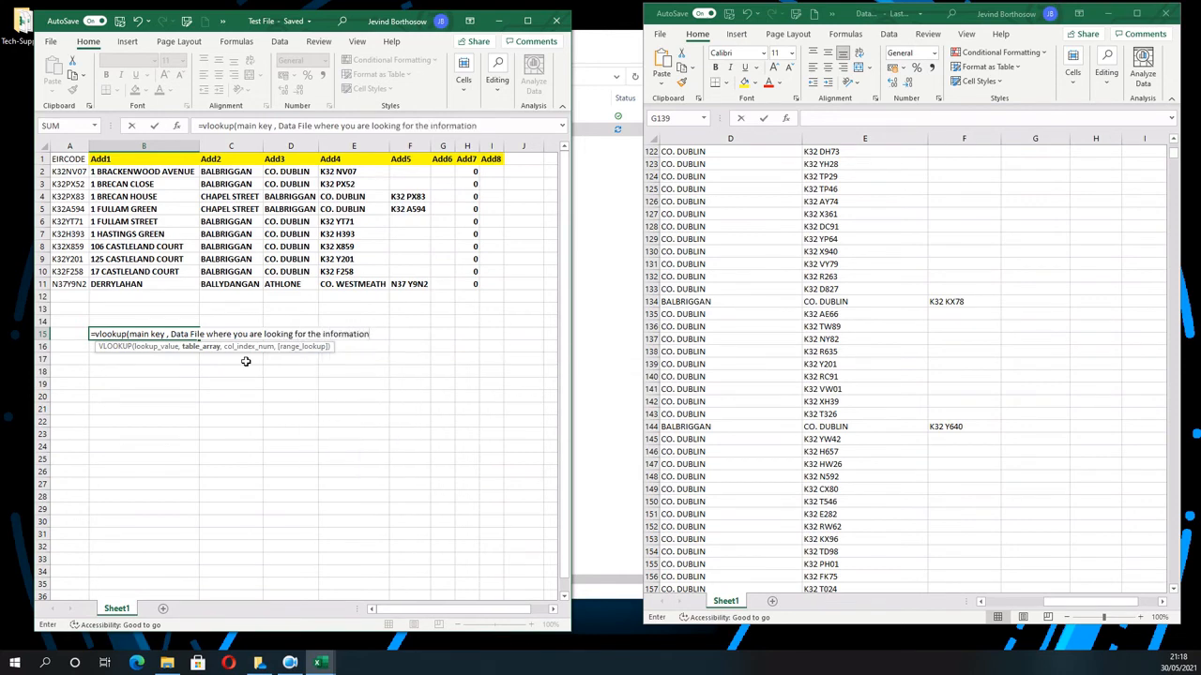
# Finish the explanatory VLOOKUP text in B15 with ", select the column ,false)"
pyautogui.write(',')
pyautogui.write(' s')
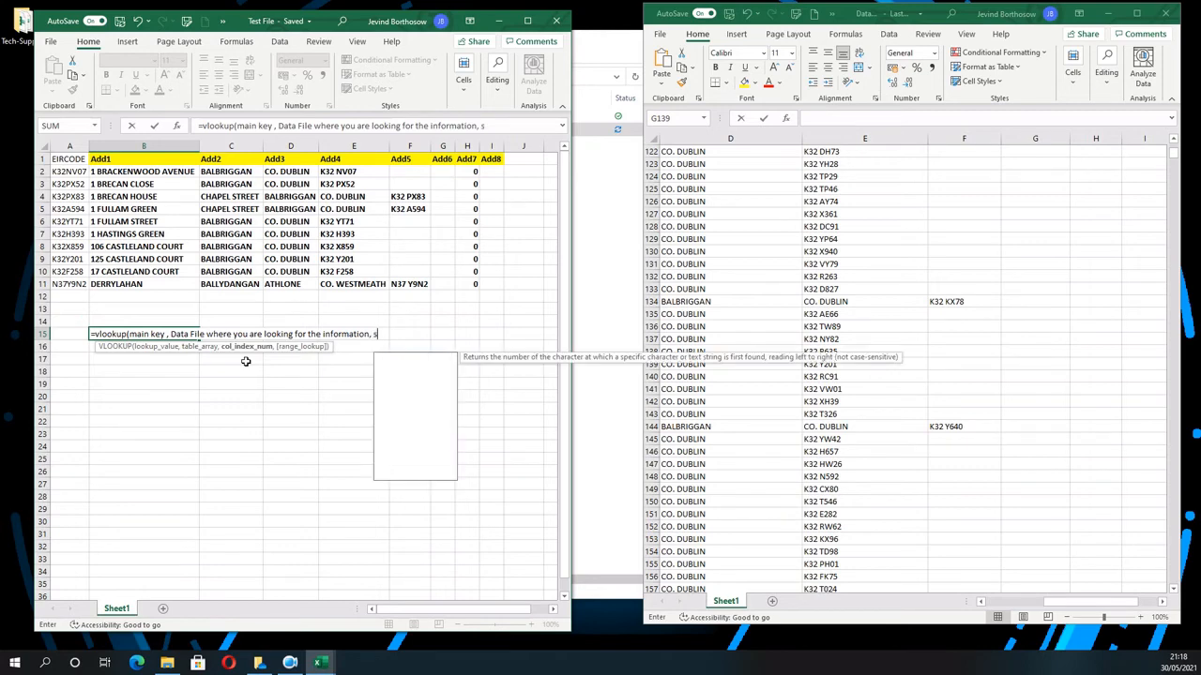
pyautogui.write('elect the col')
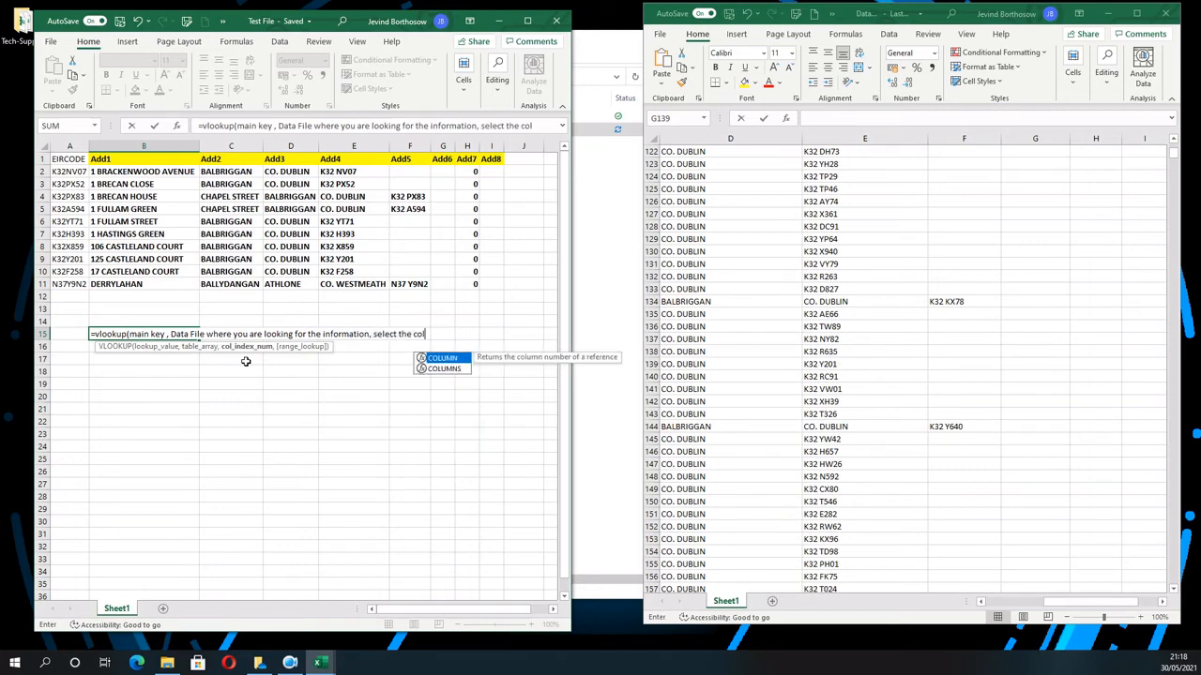
pyautogui.write('umn ')
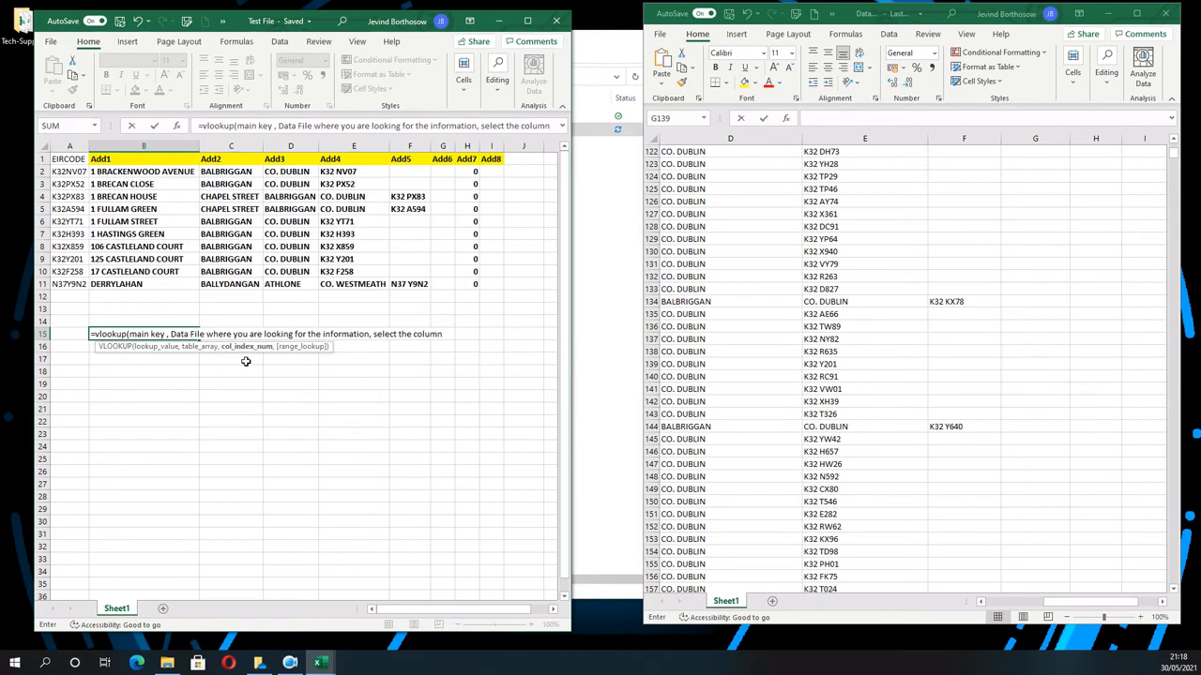
pyautogui.write(',fal')
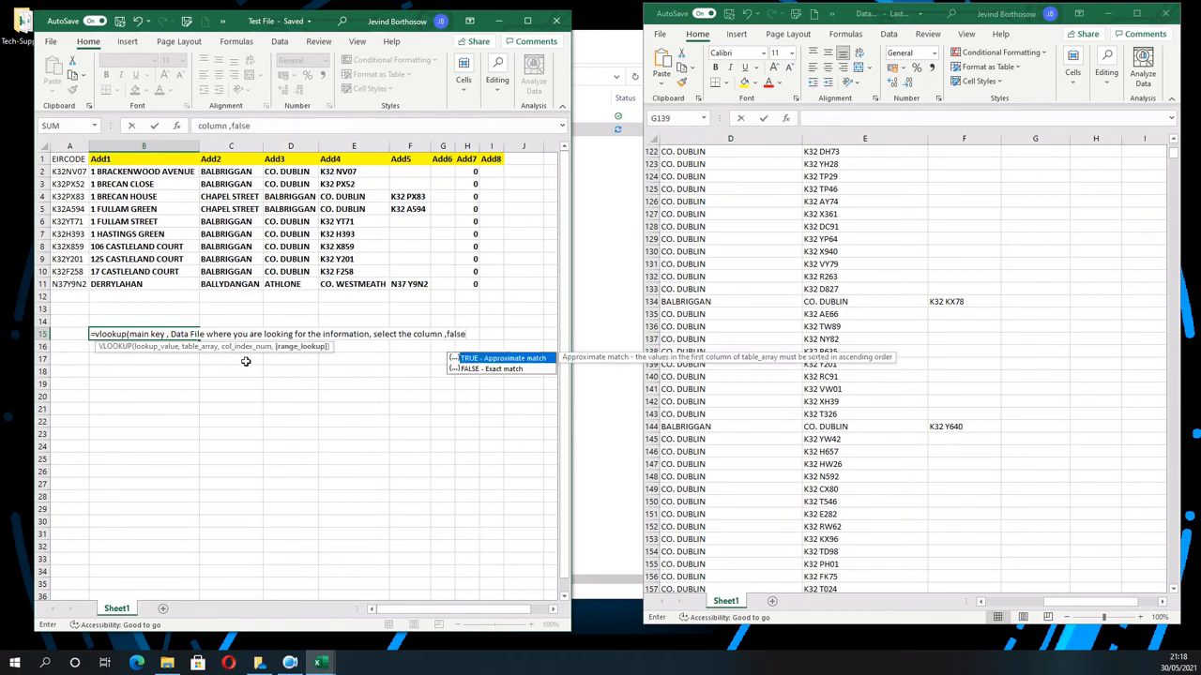
pyautogui.write('se)')
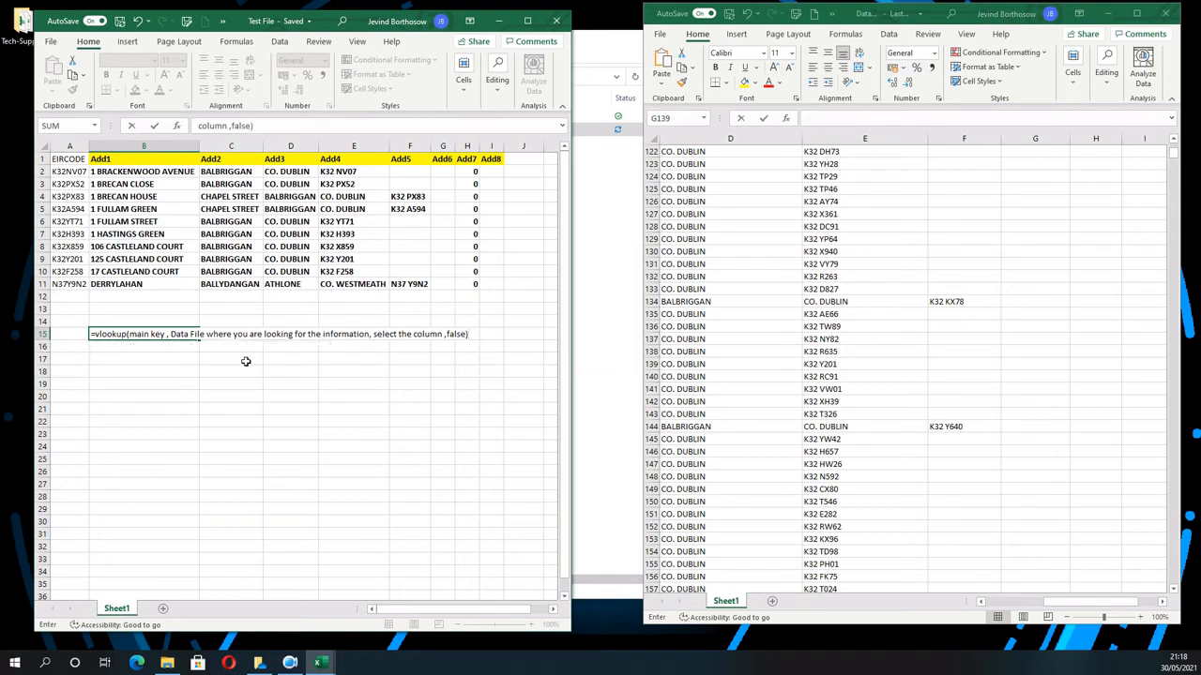